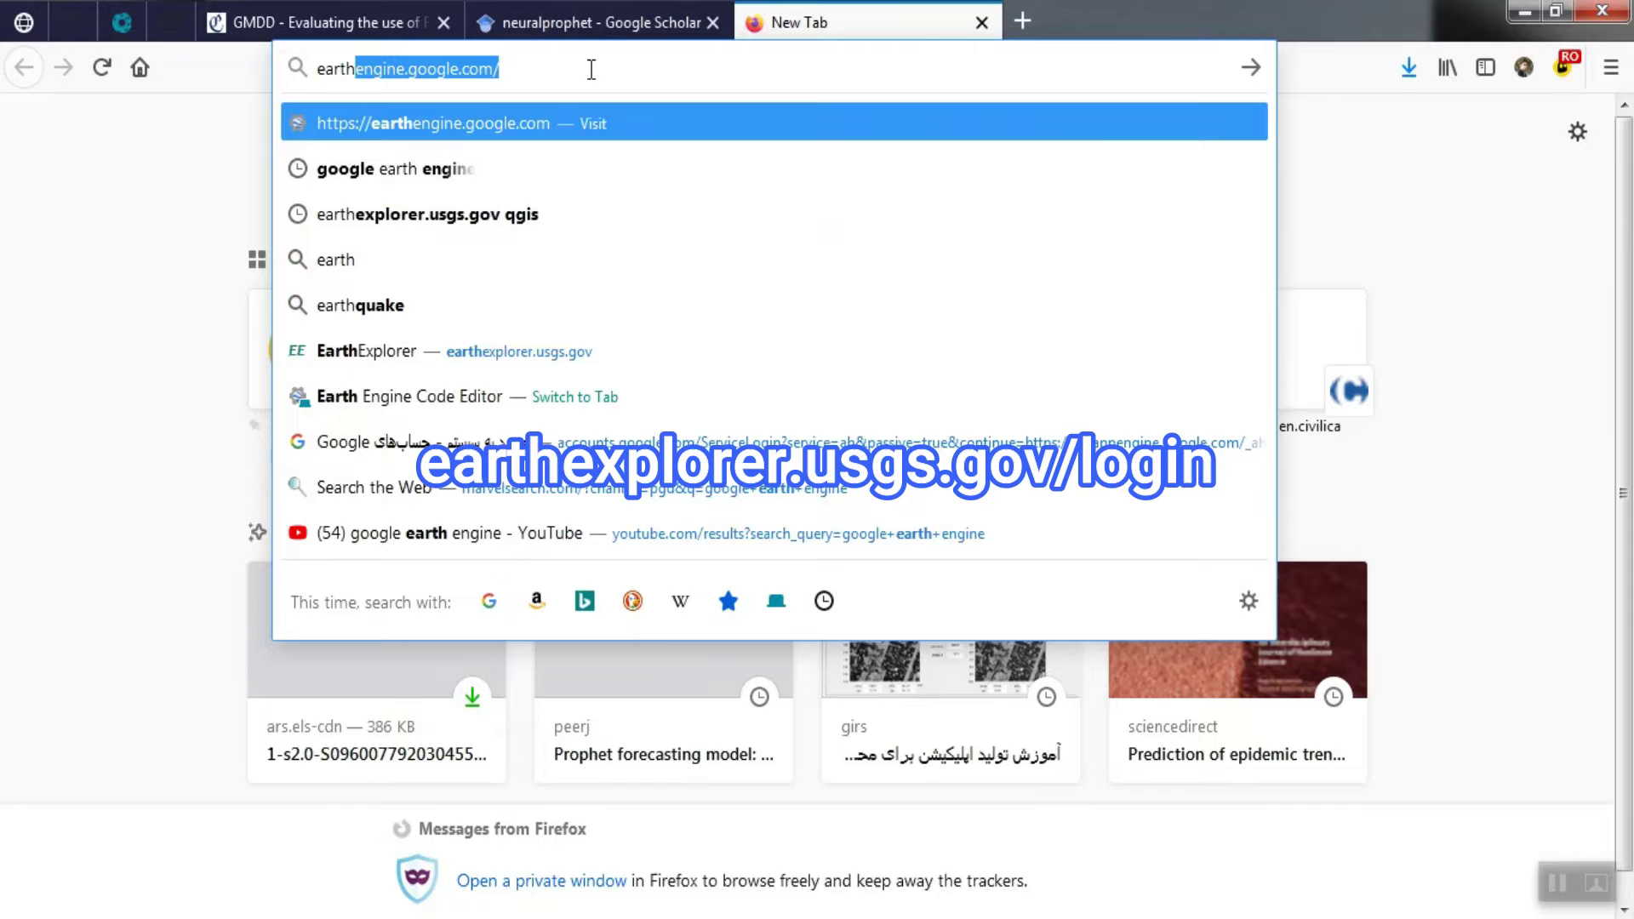
- Open the earthexplorer.usgs.gov/login page from the address-bar history suggestion
type("ex")
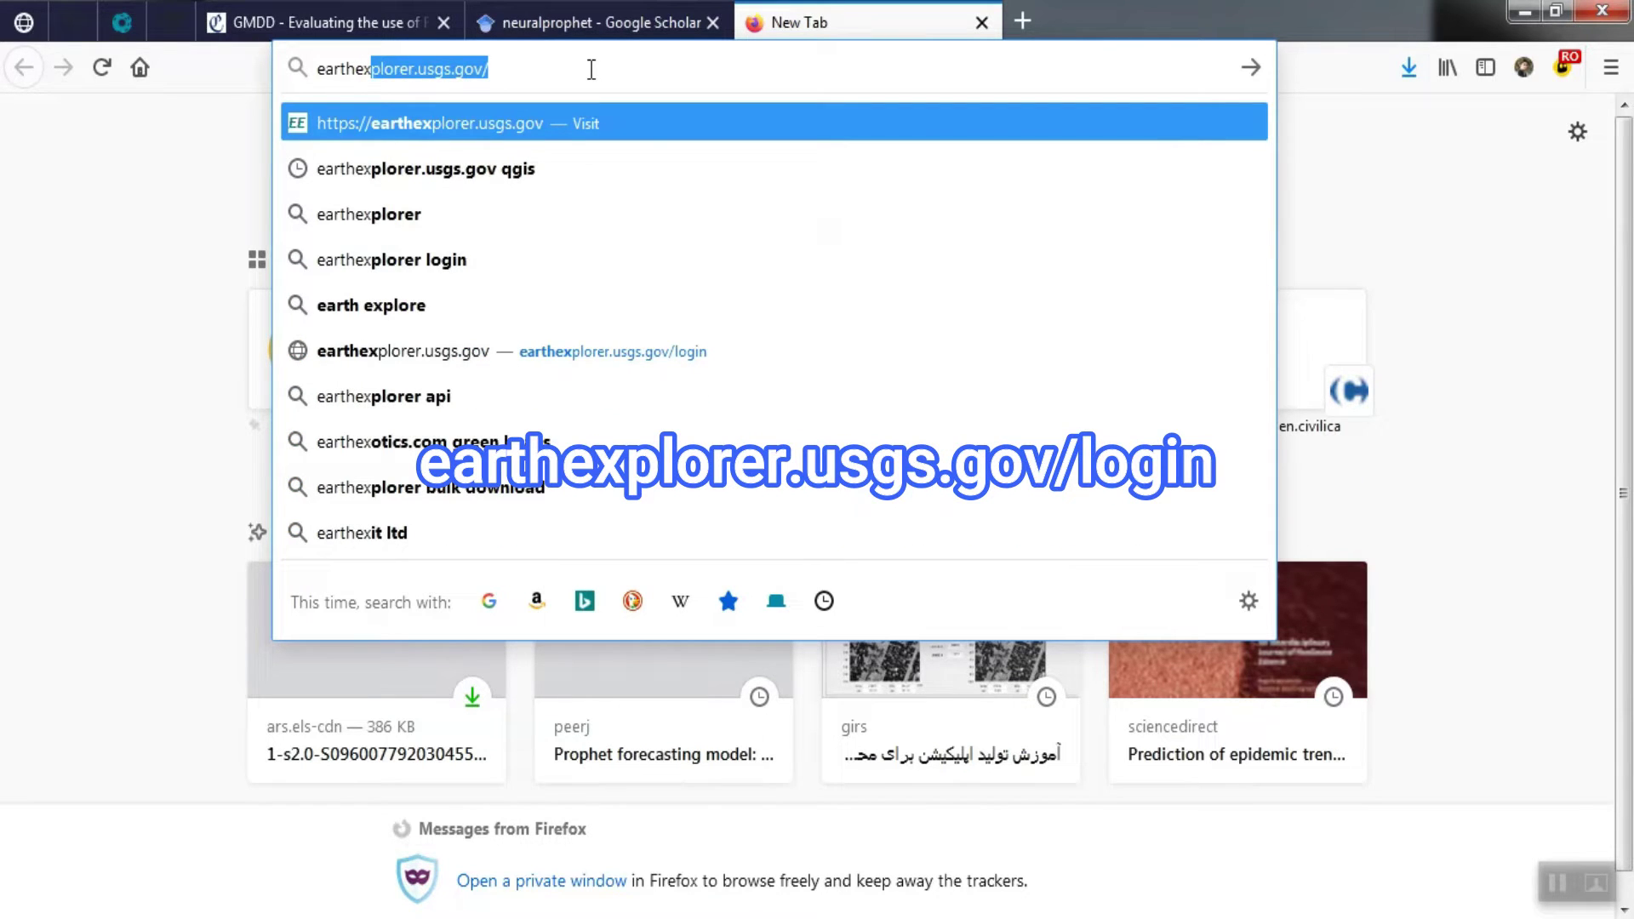
key("Down")
key("Down")
key("Down")
key("Down")
key("Down")
key("Return")
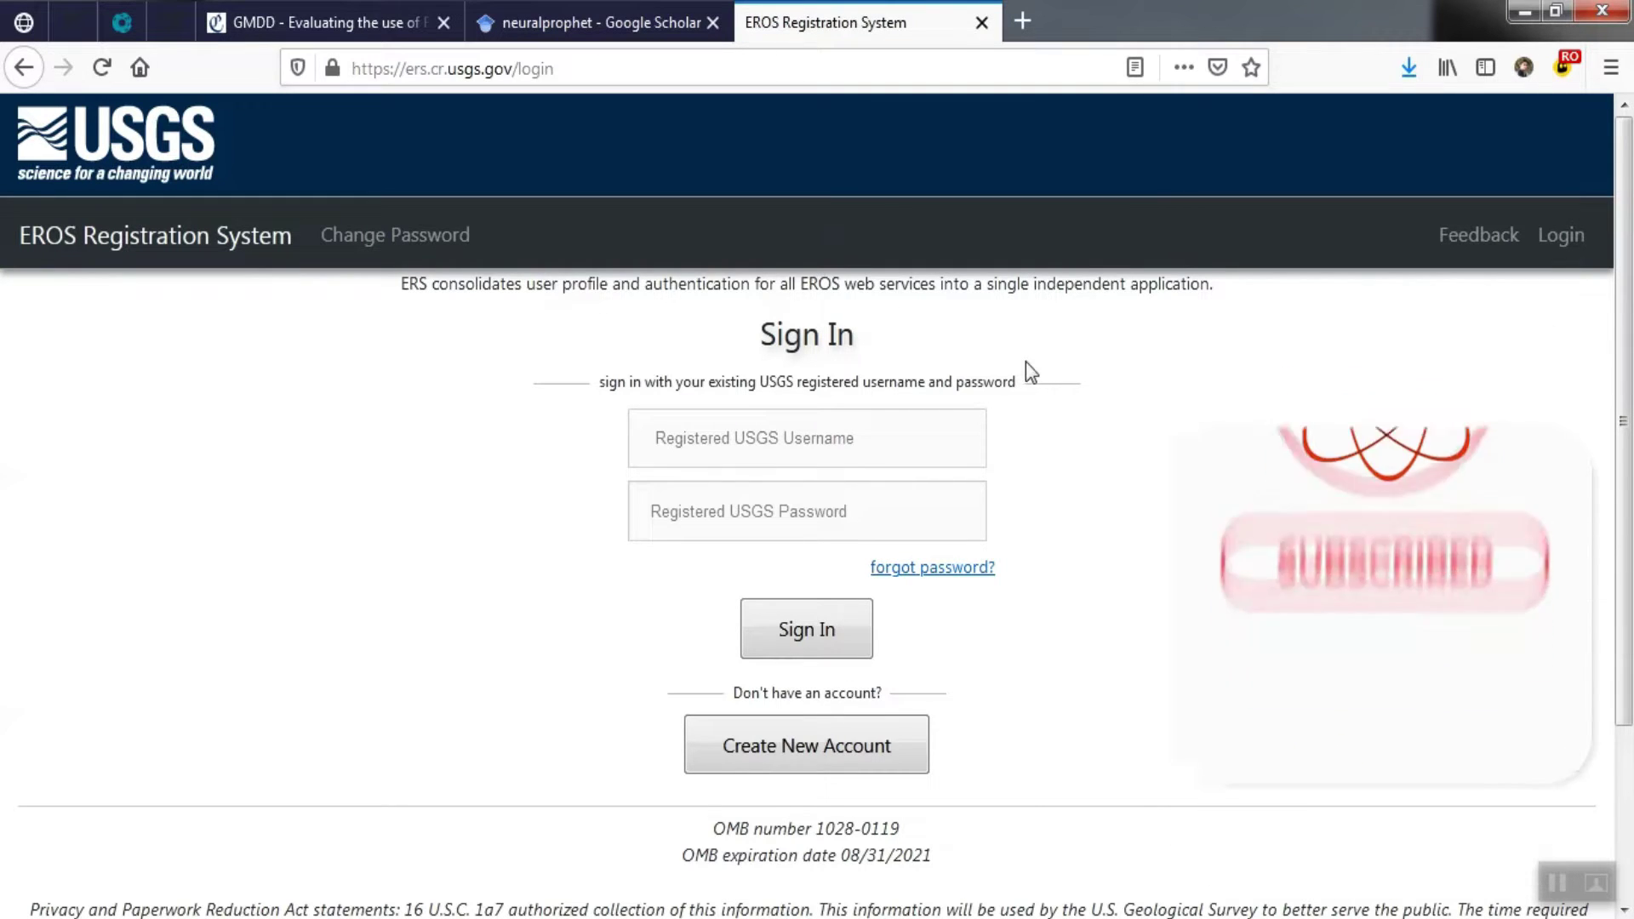
- Scroll down the Sign In page and choose Create New Account
scroll(1050, 368, "down", 2)
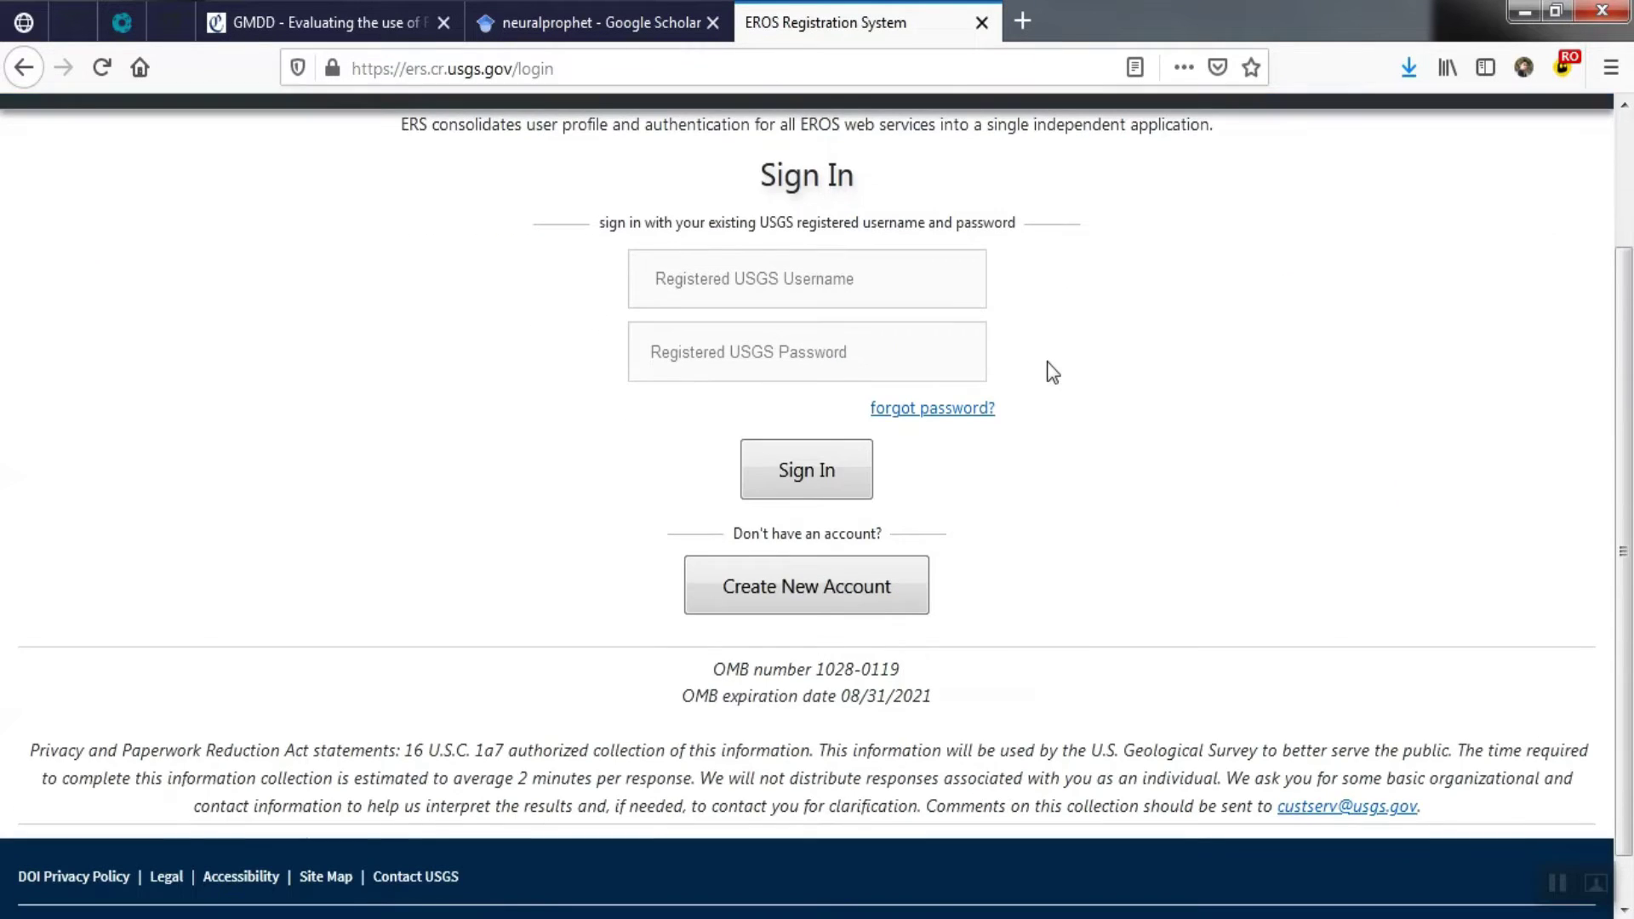
left_click(814, 609)
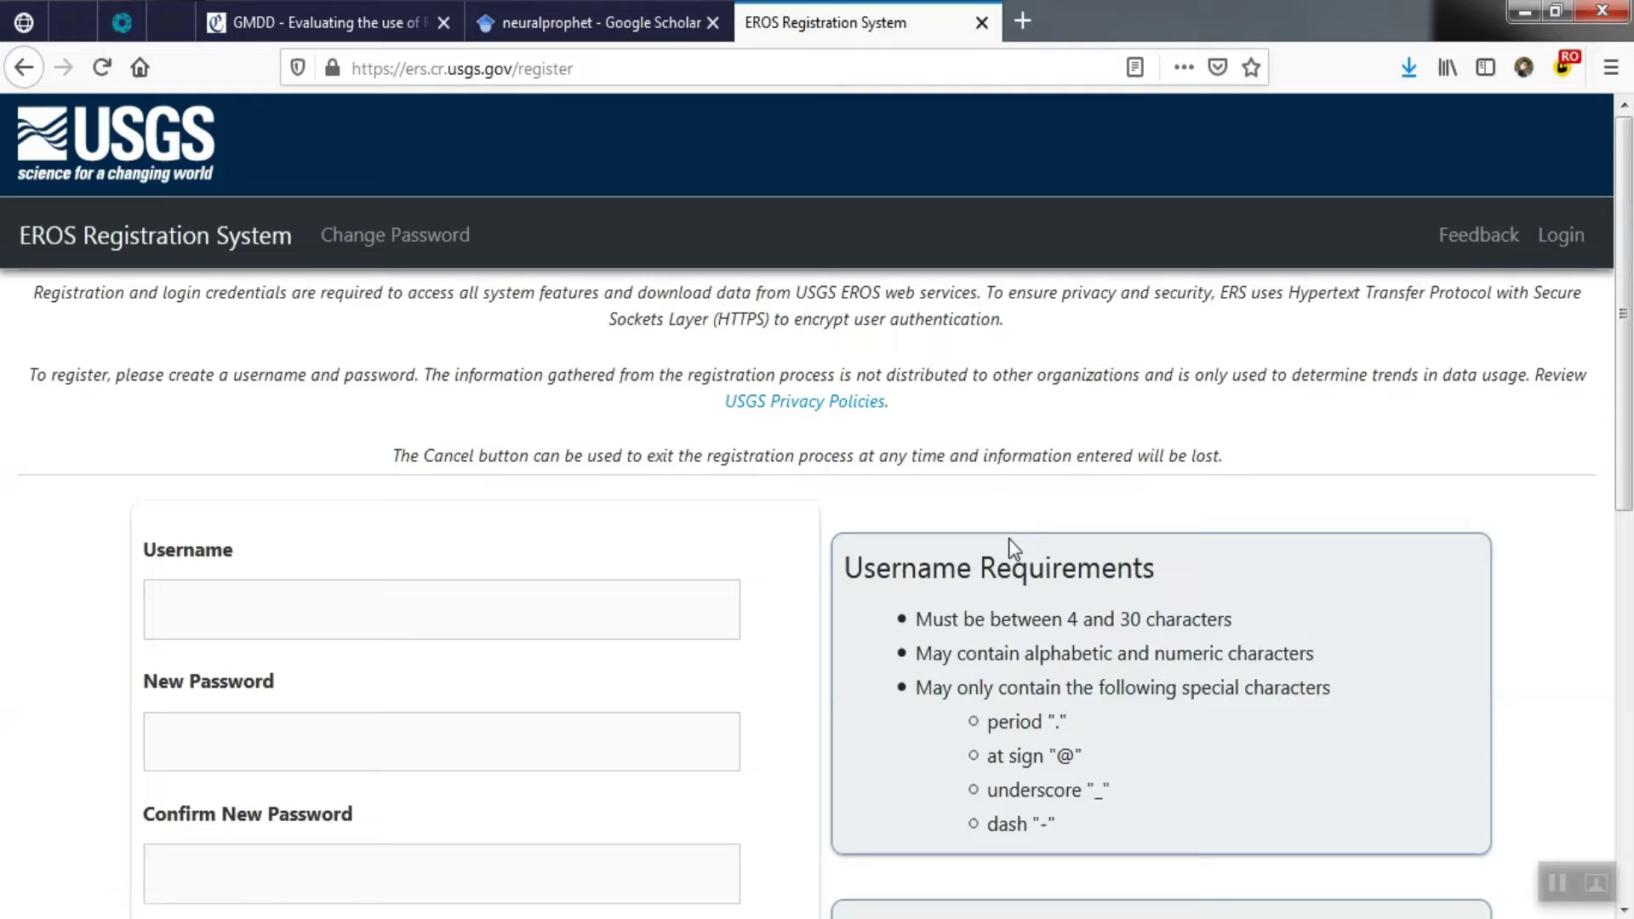
- Enter the account username and type the new password in both password fields
scroll(985, 494, "down", 2)
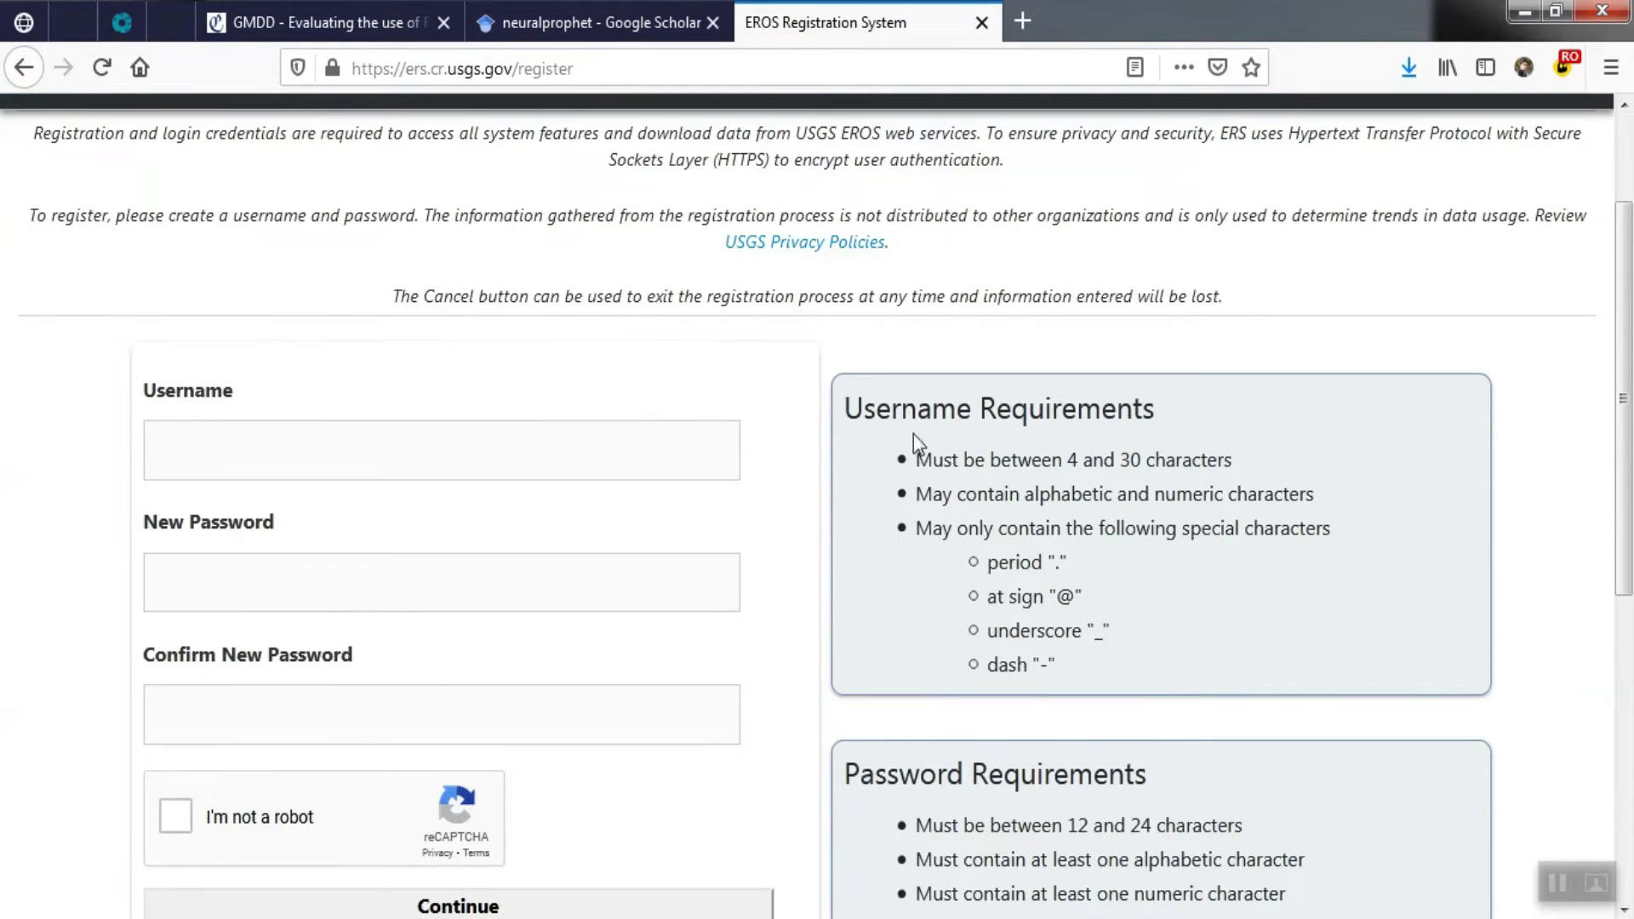
left_click(541, 463)
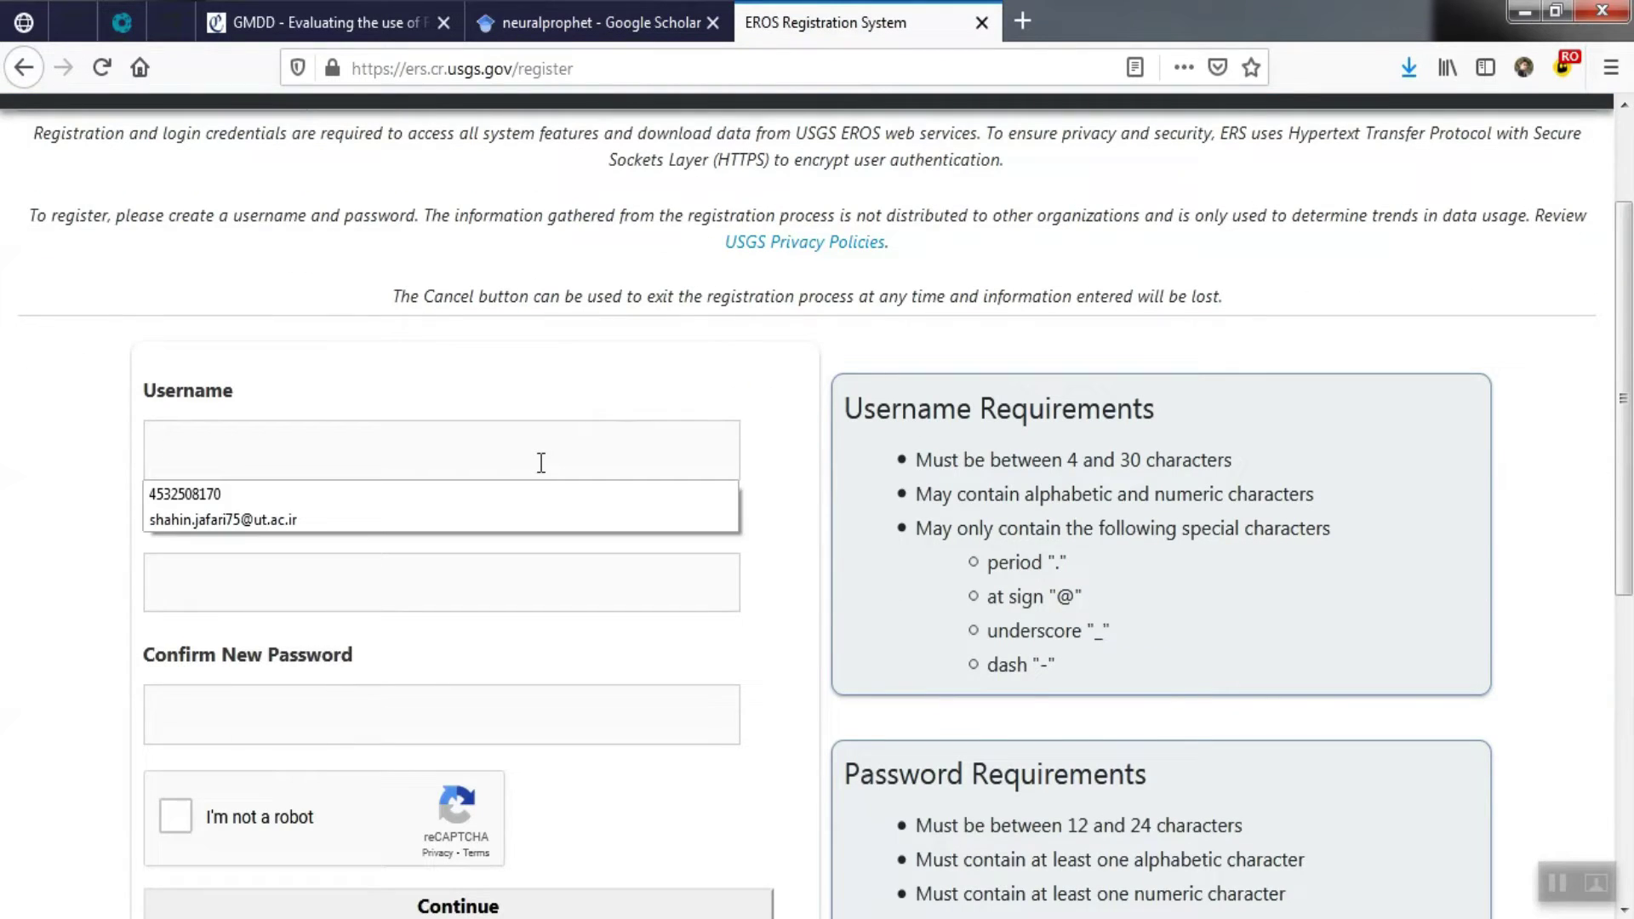
left_click(538, 457)
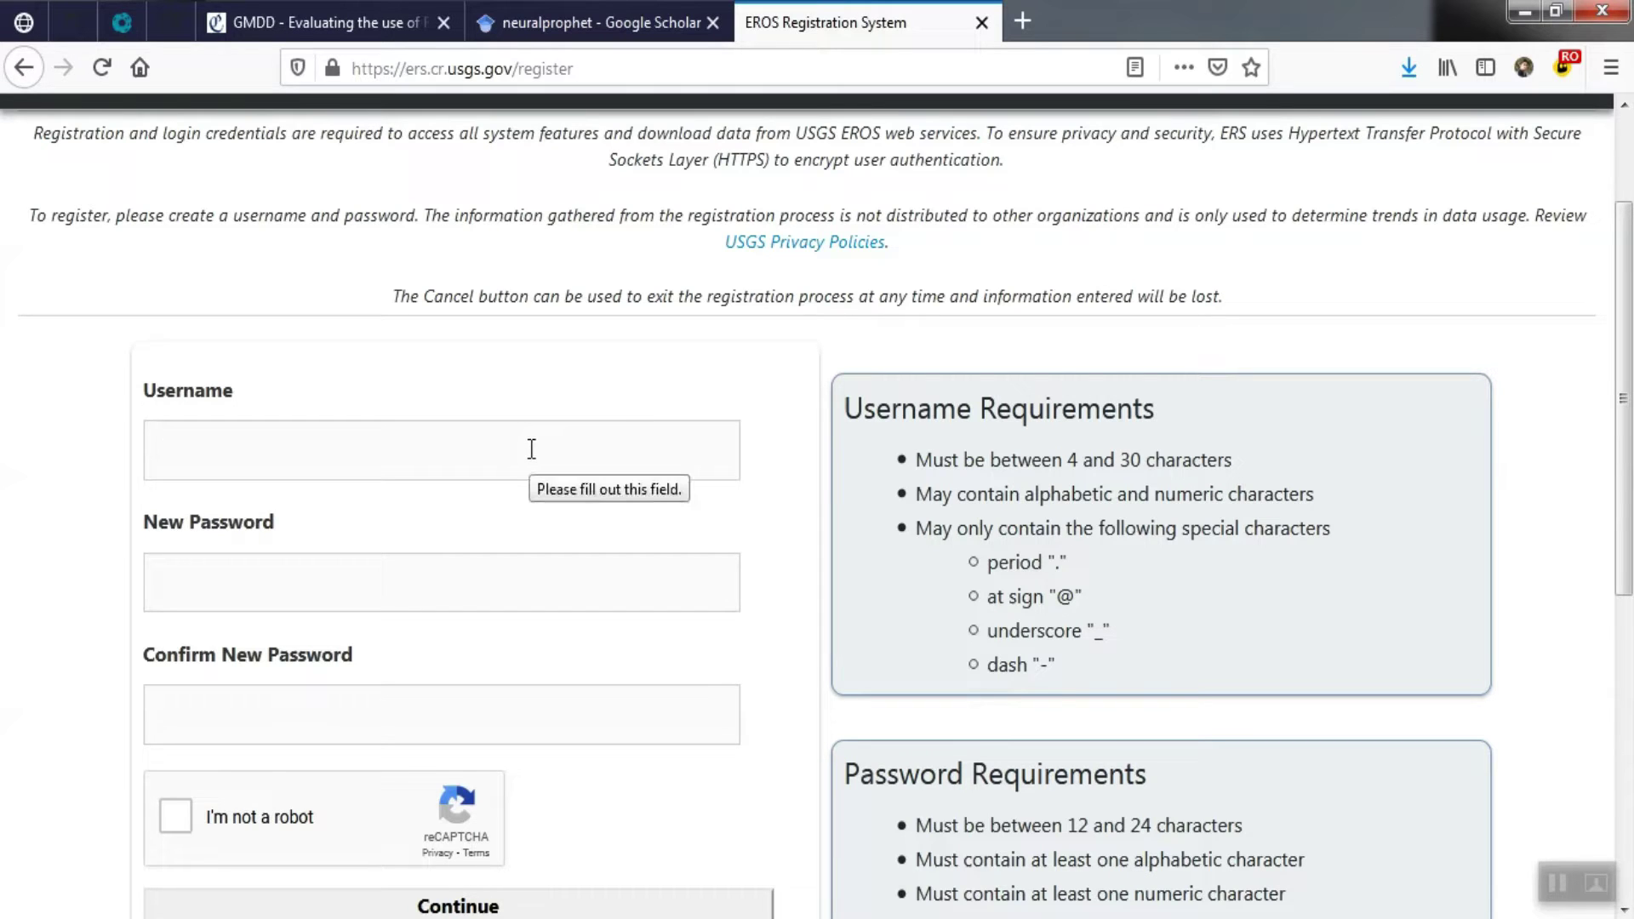
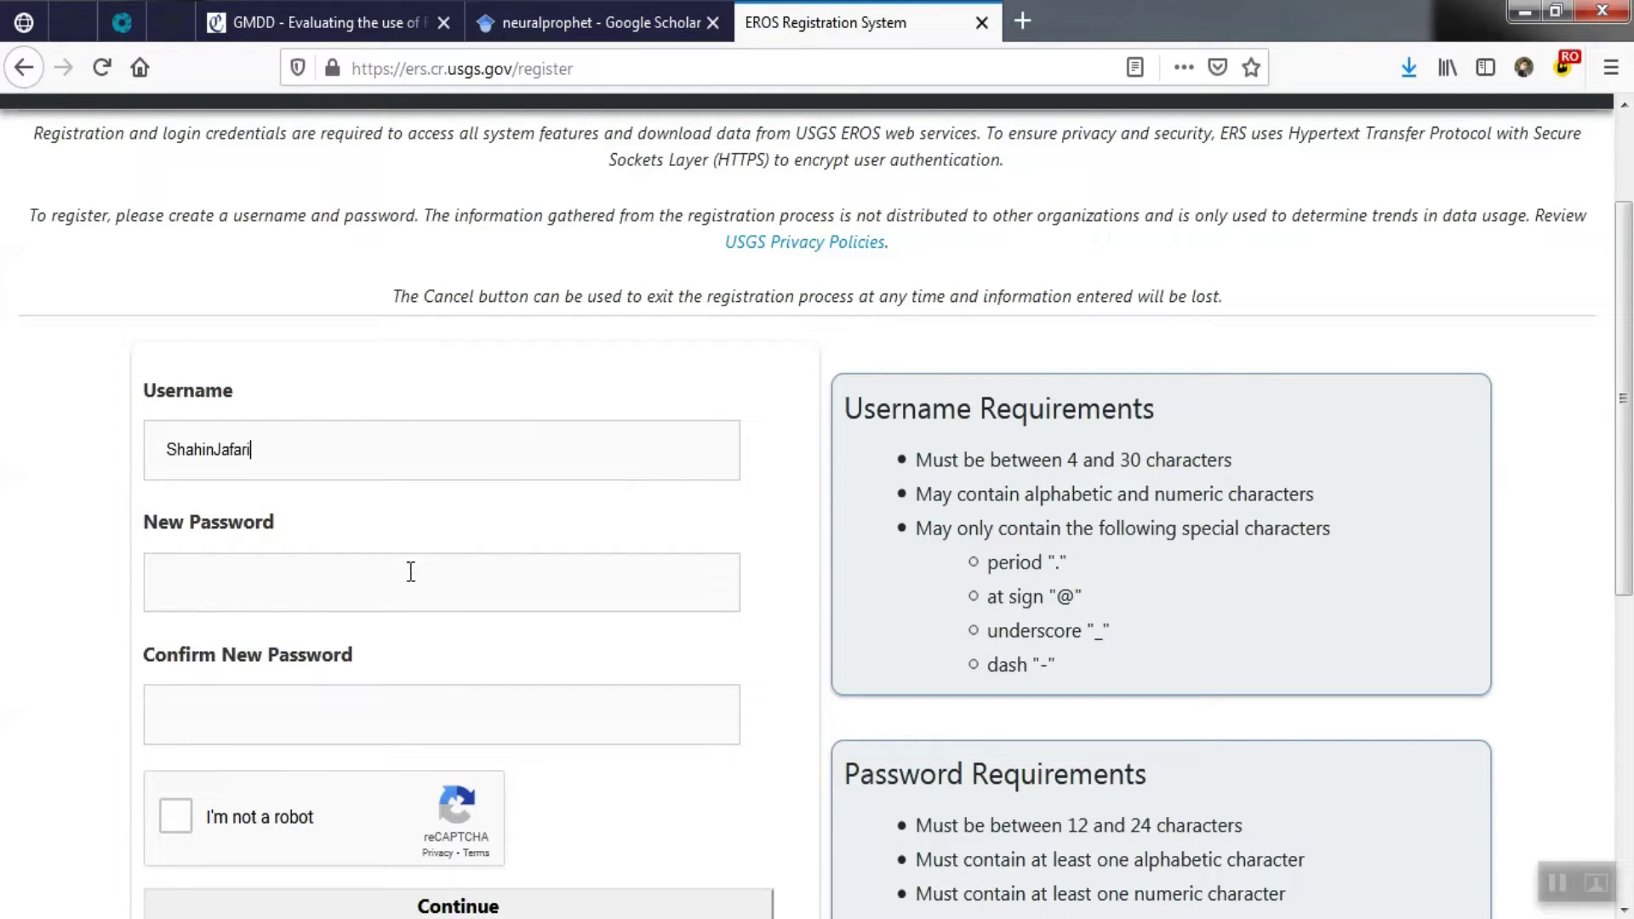
left_click(409, 574)
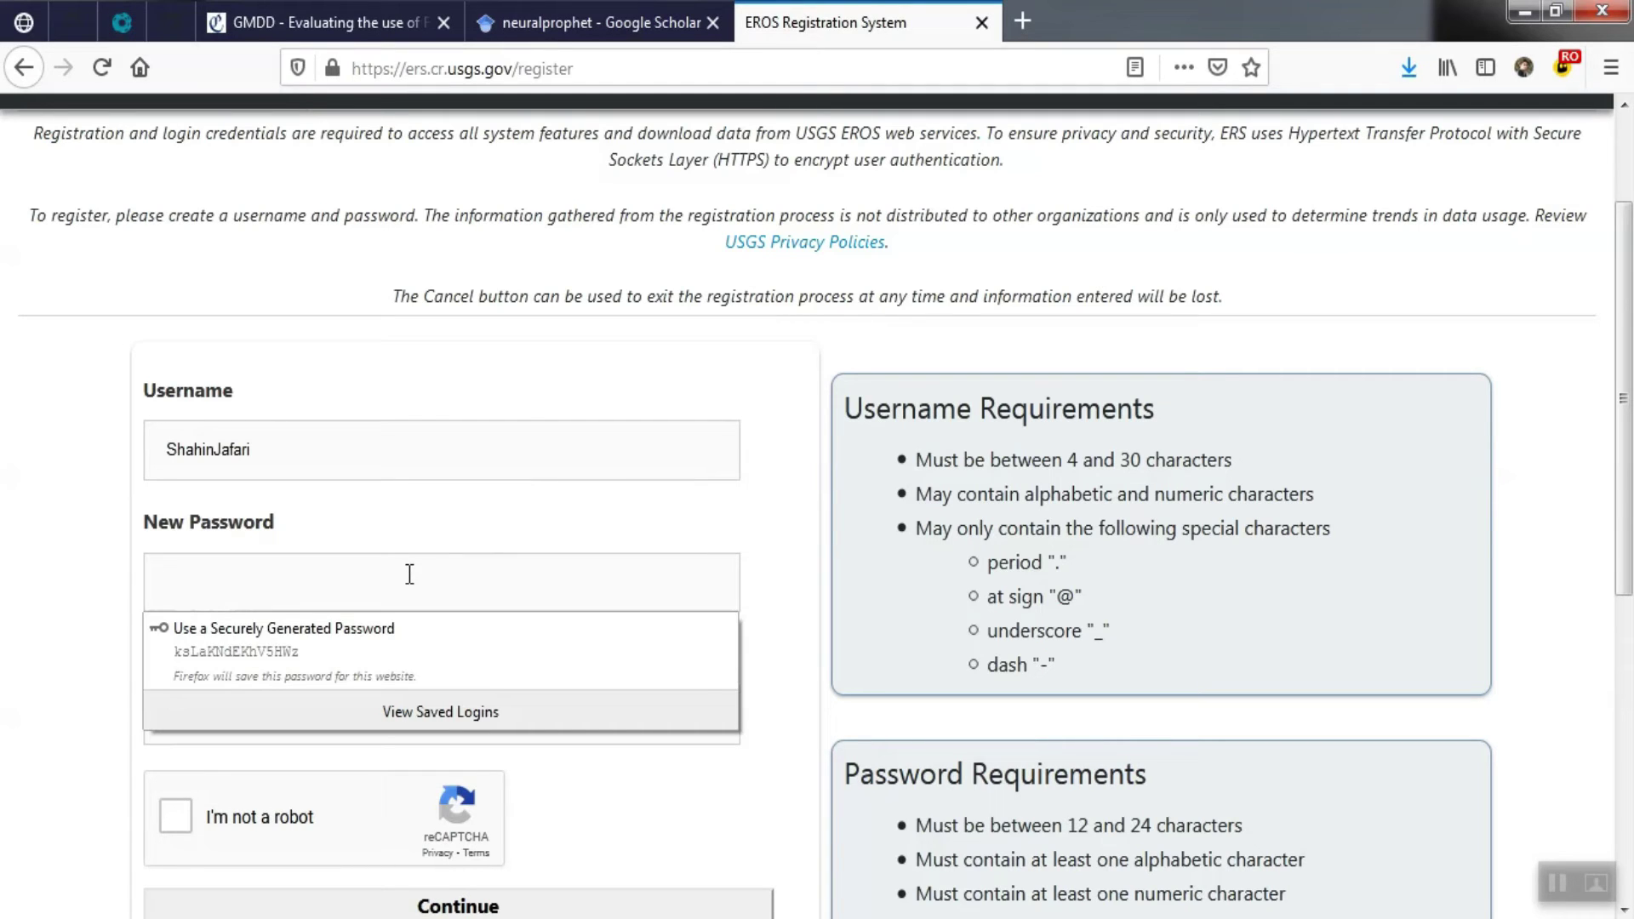
type("•••••••")
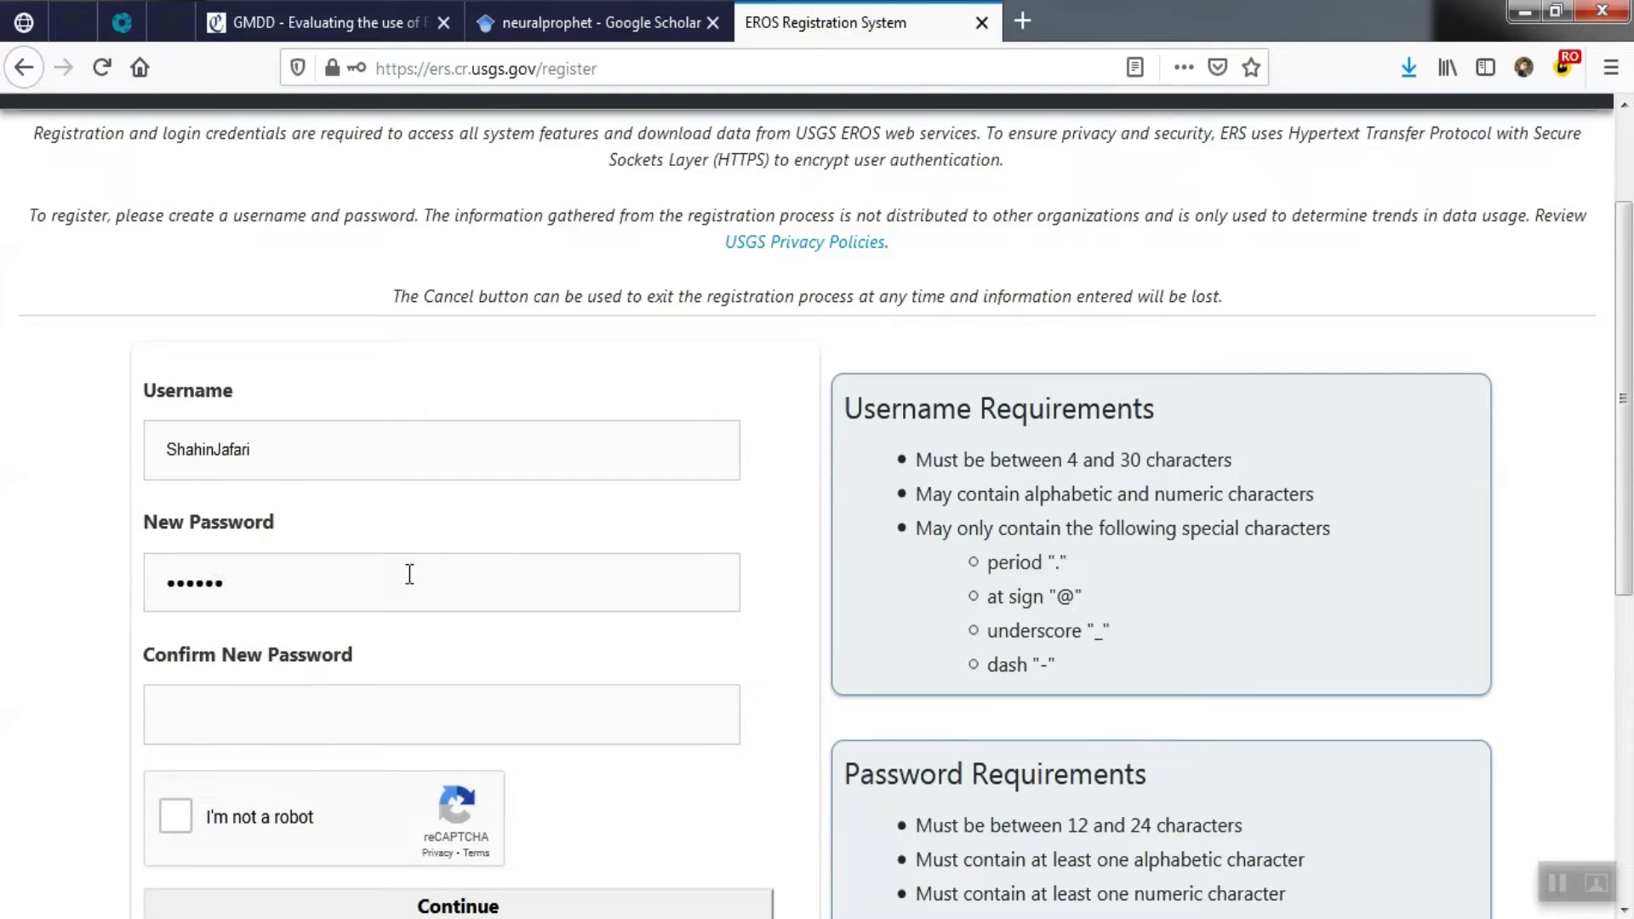
type("•••••••••")
left_click(347, 712)
type("••••••••")
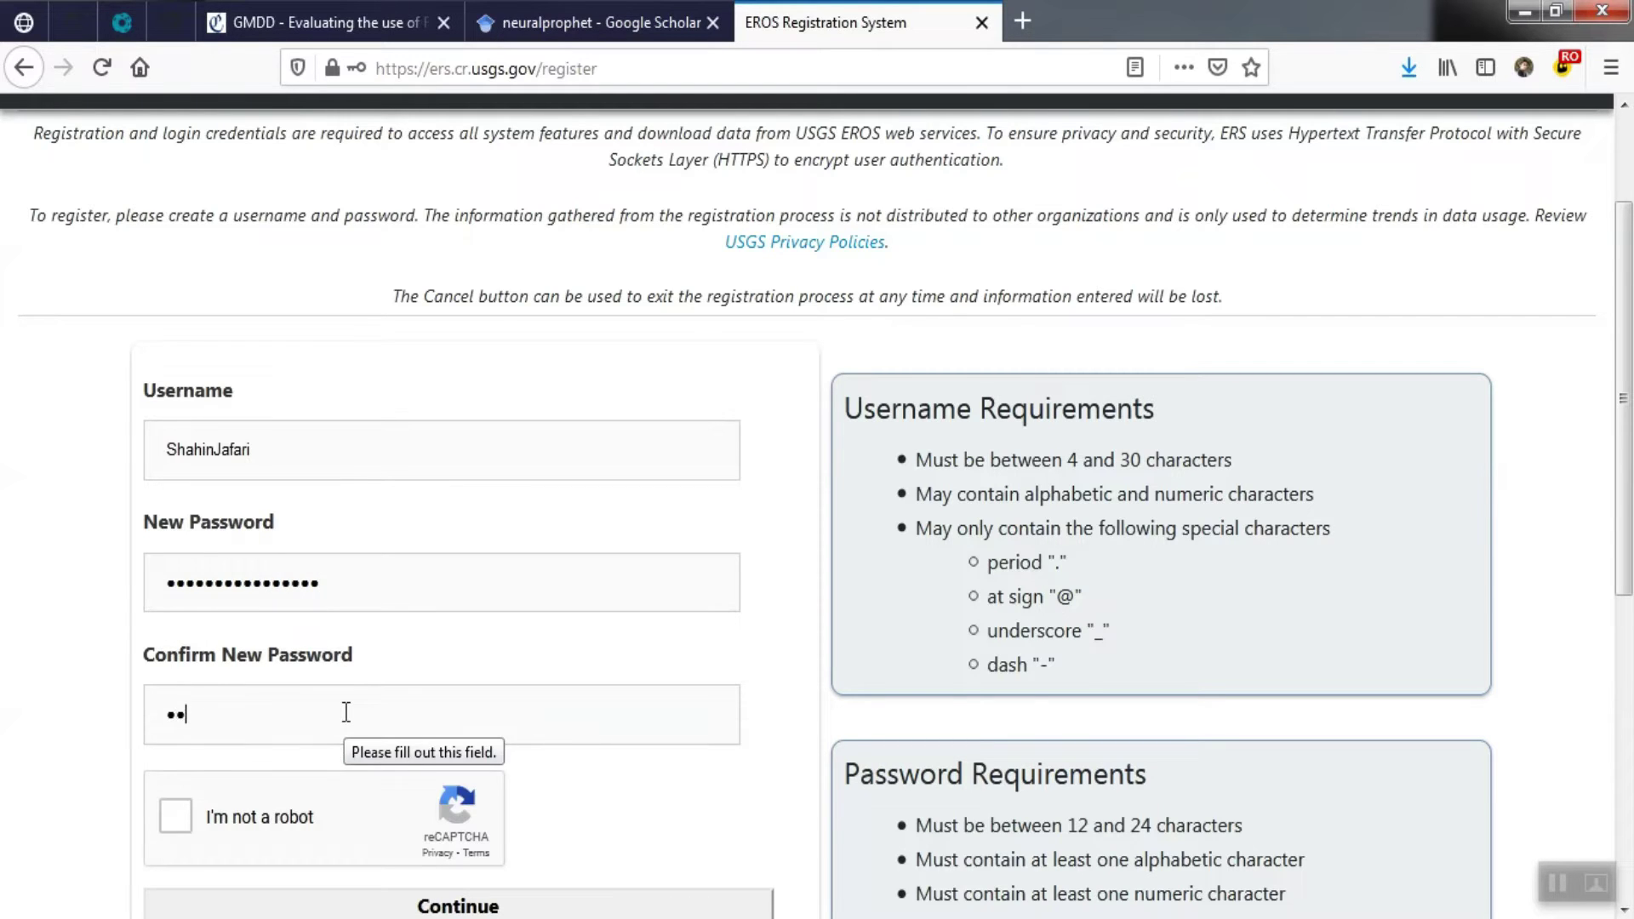
type("•••••••")
scroll(468, 697, "down", 3)
- Solve the reCAPTCHA by selecting the three motorcycle tiles and verifying
left_click(176, 493)
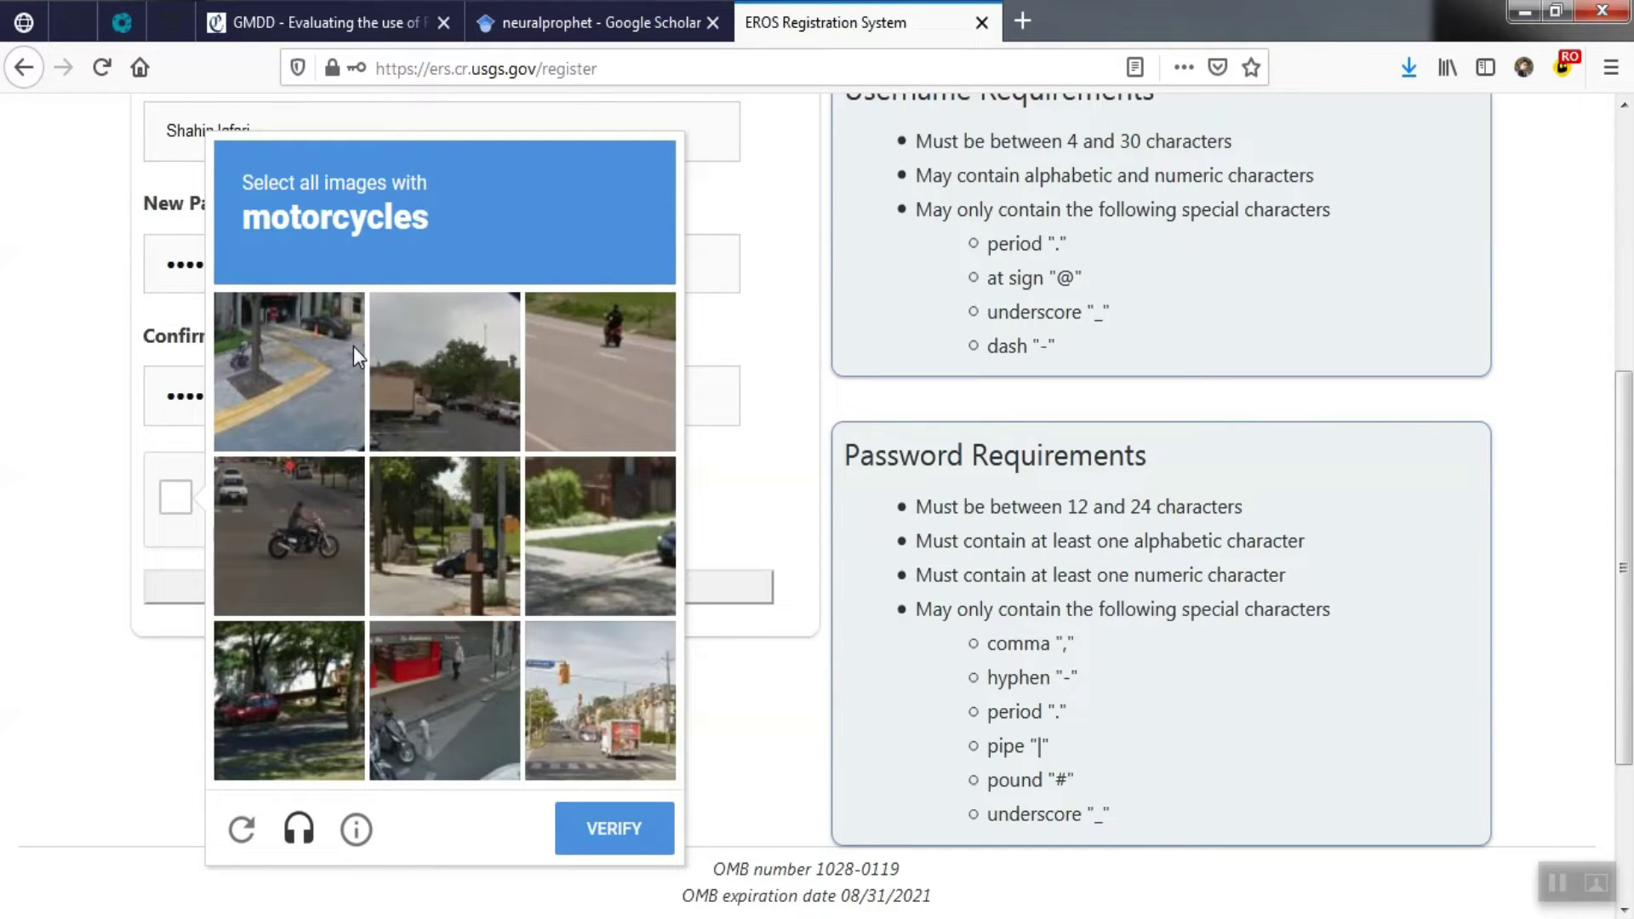
left_click(305, 504)
left_click(437, 678)
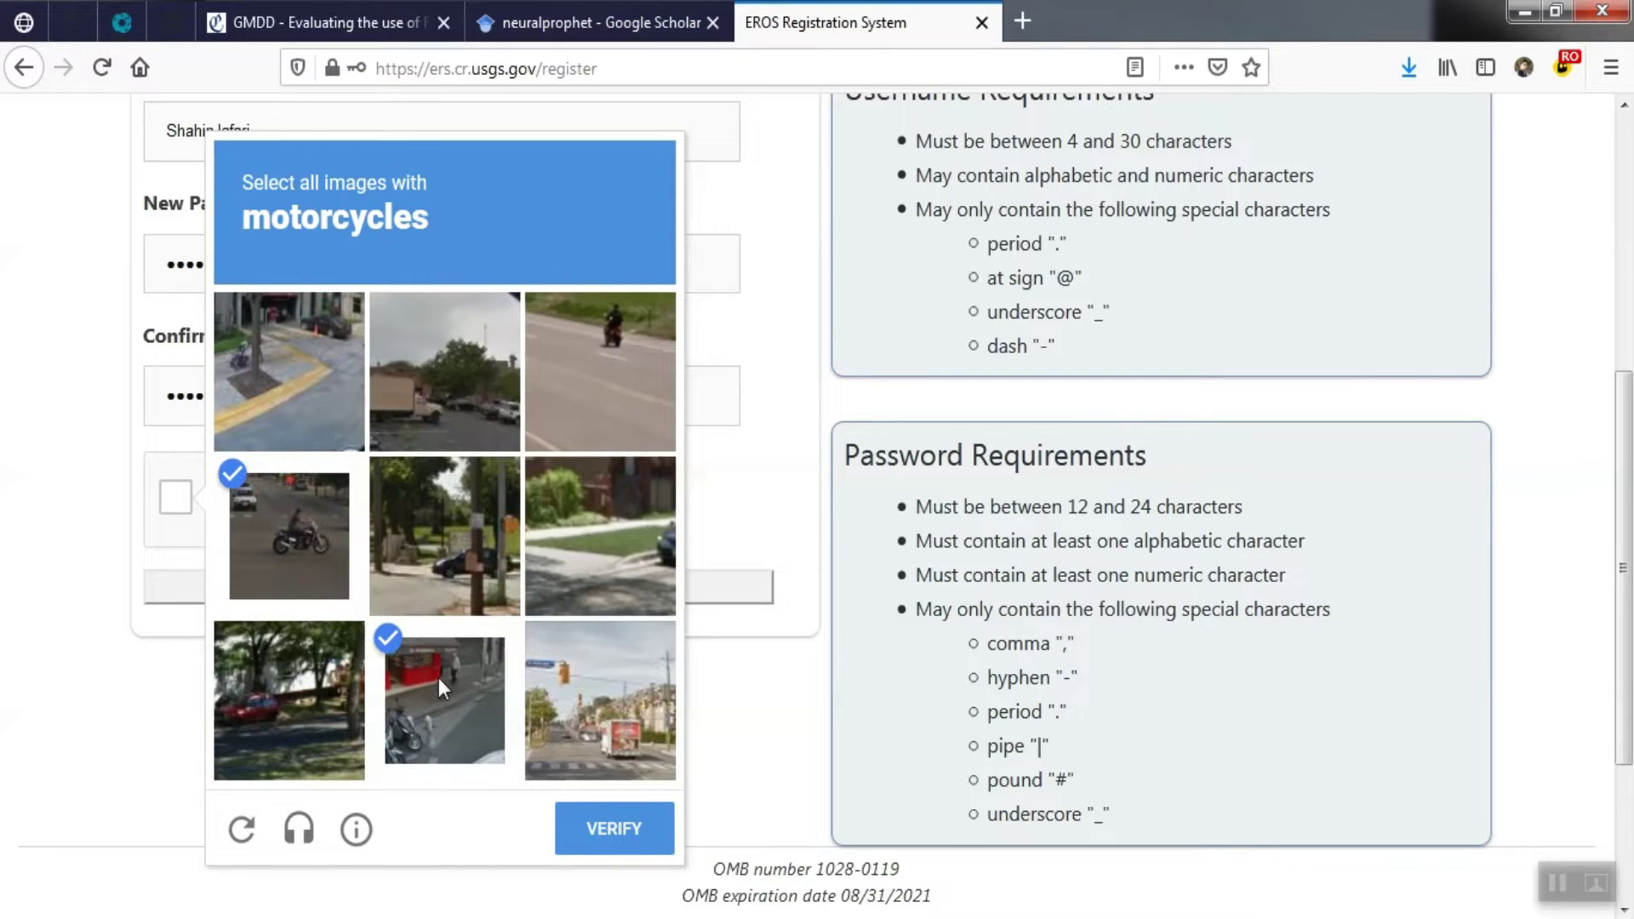
left_click(592, 397)
left_click(642, 850)
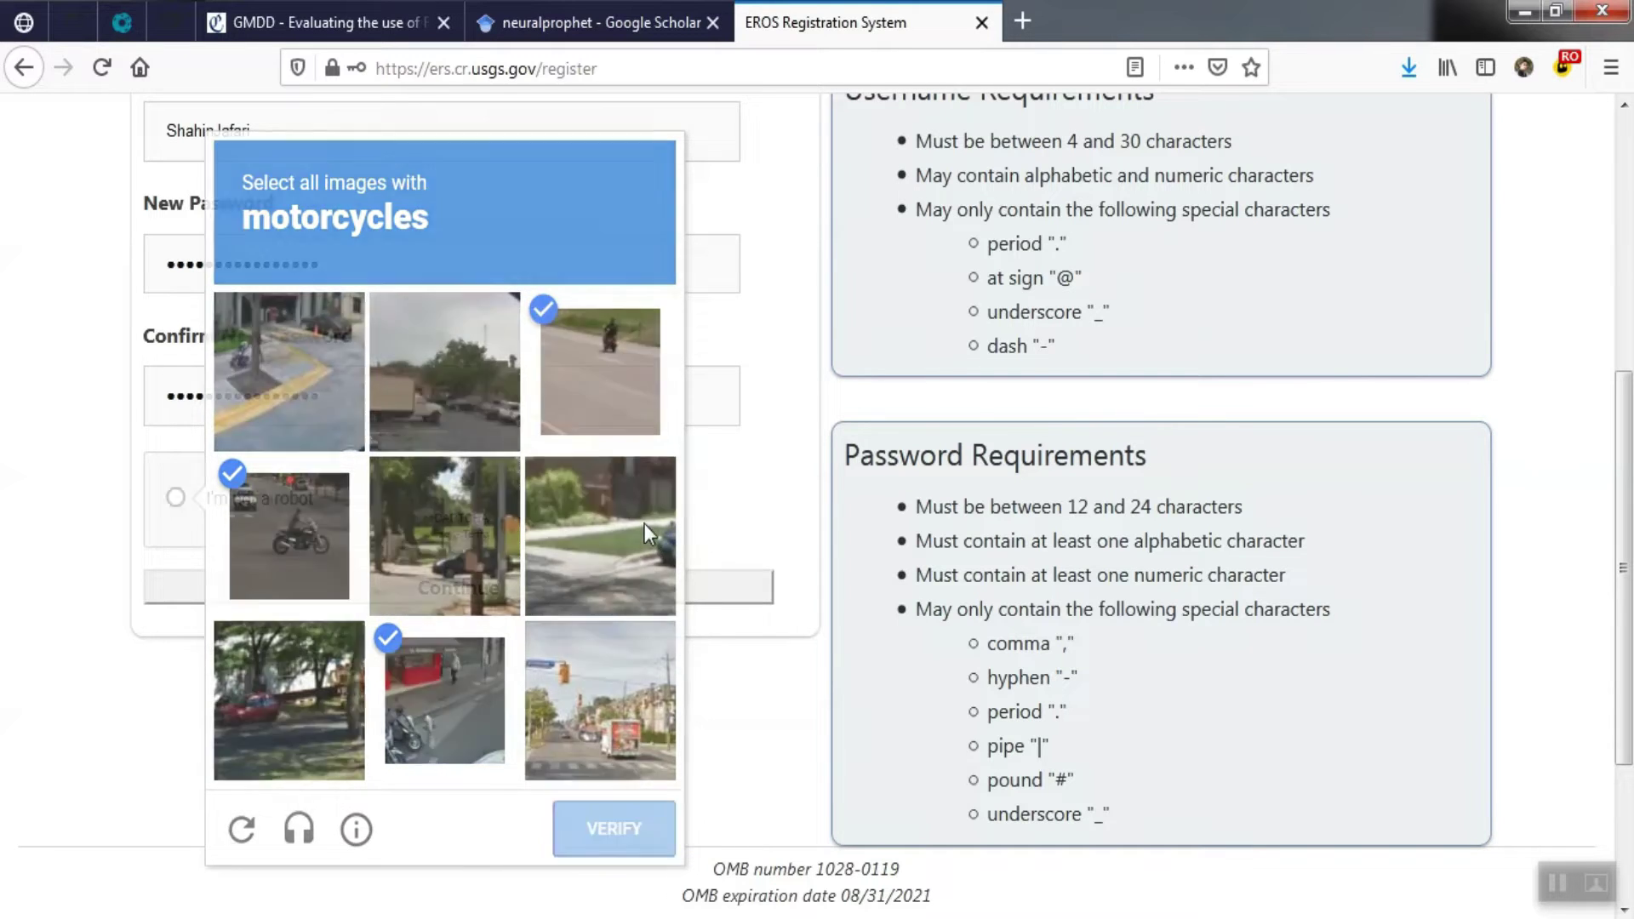
- Submit the credentials with Continue and decline saving the login in Firefox
scroll(633, 523, "down", 1)
scroll(632, 523, "down", 1)
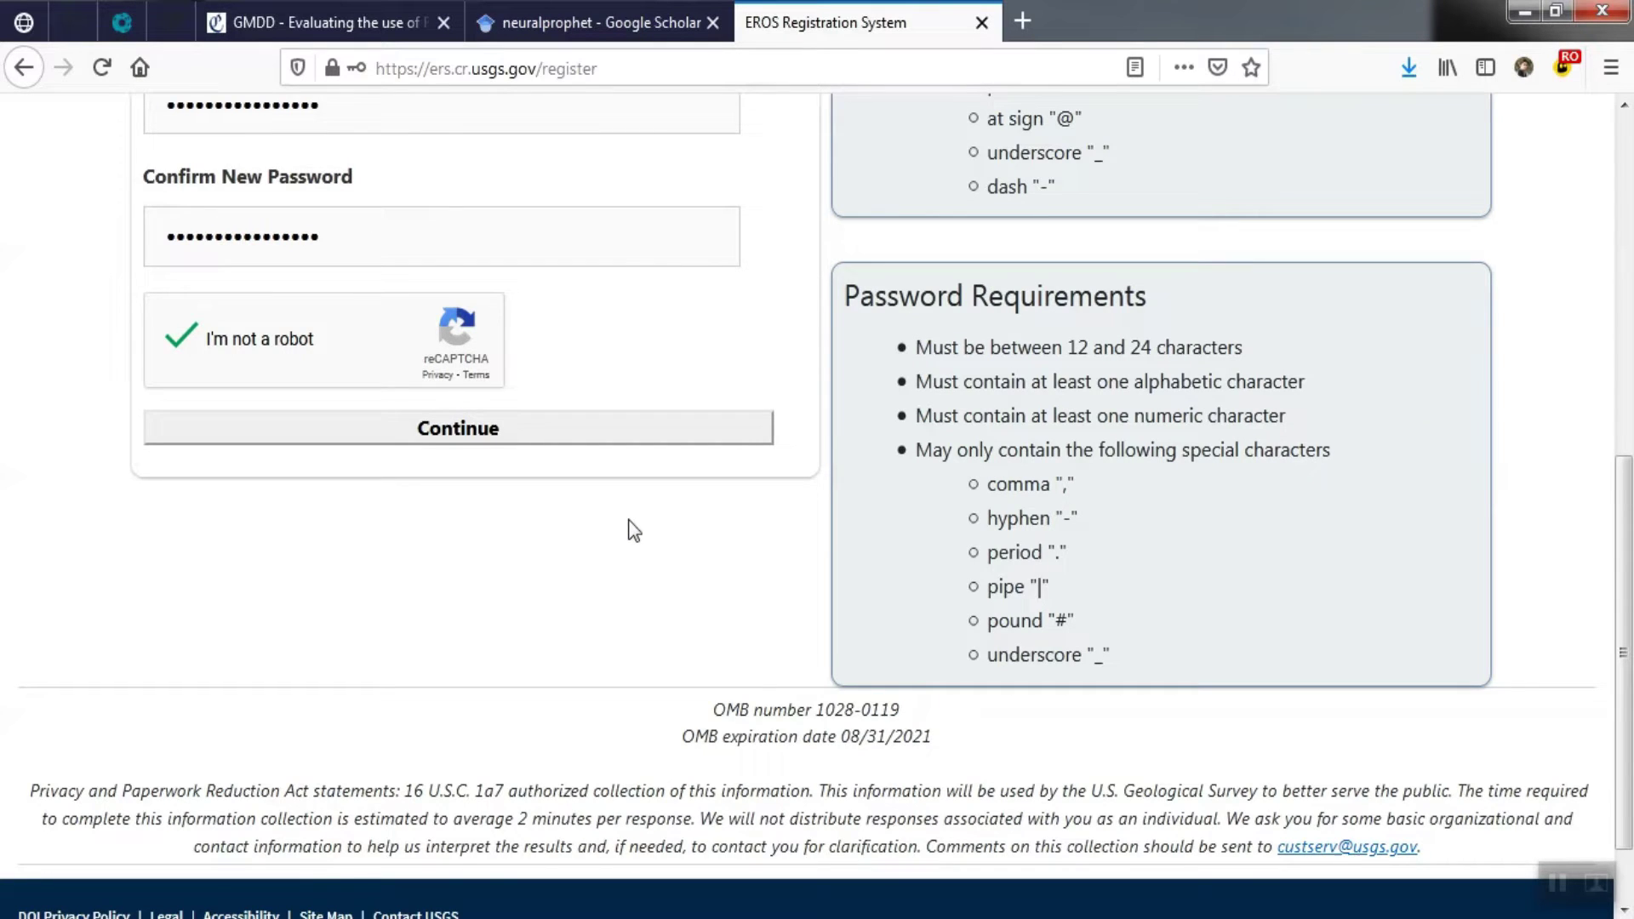
scroll(634, 529, "up", 2)
scroll(634, 529, "up", 2)
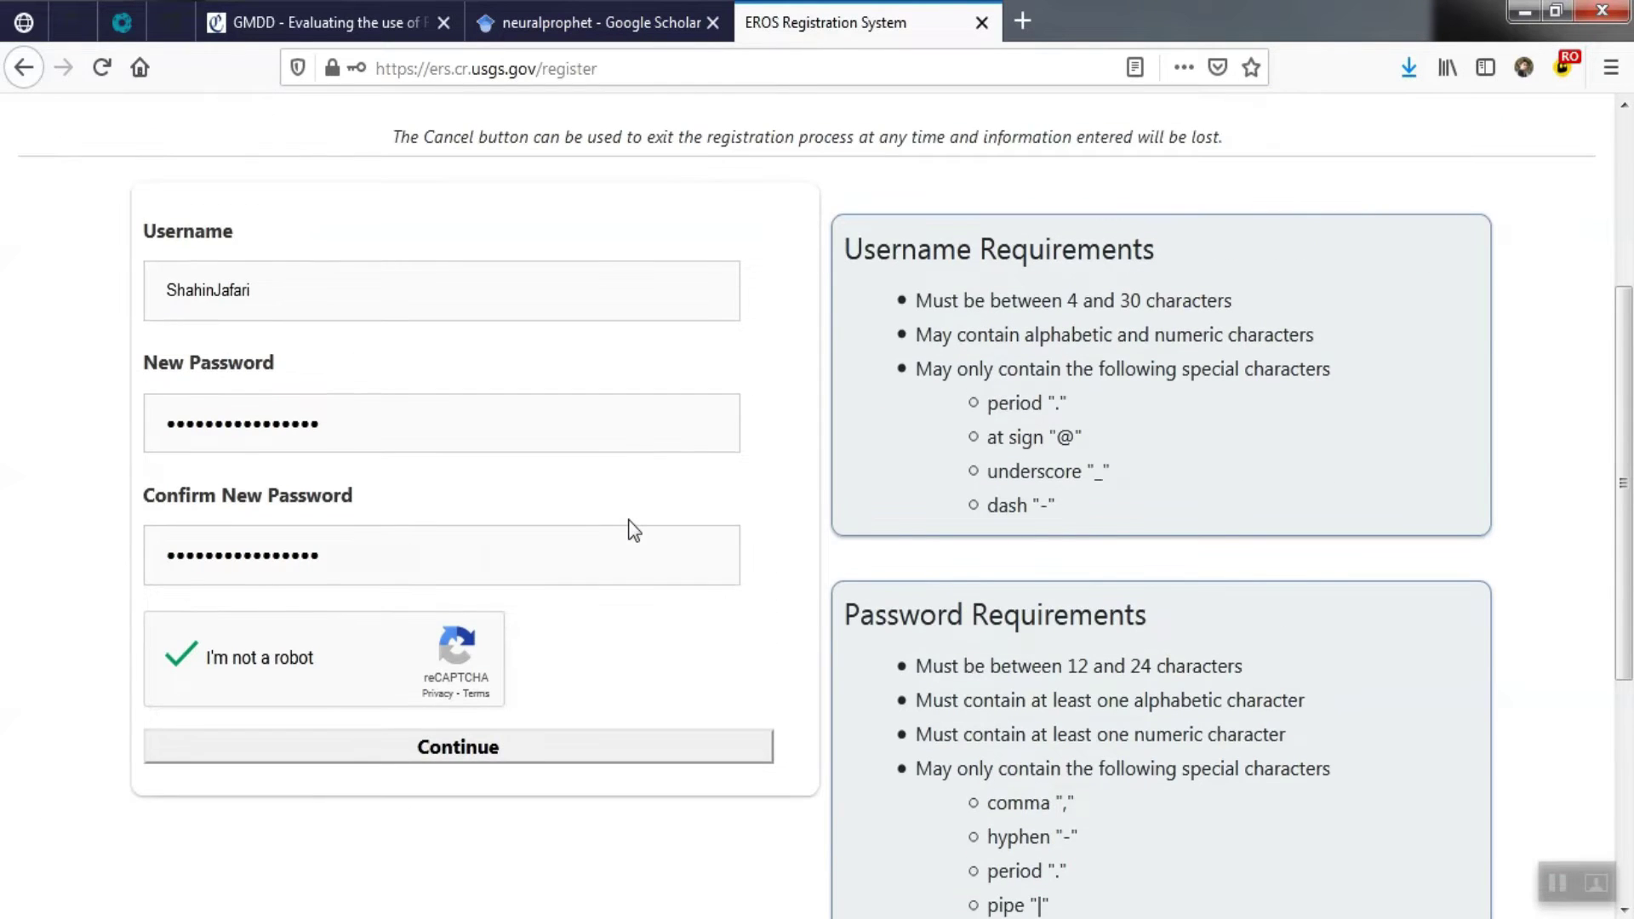
left_click(559, 757)
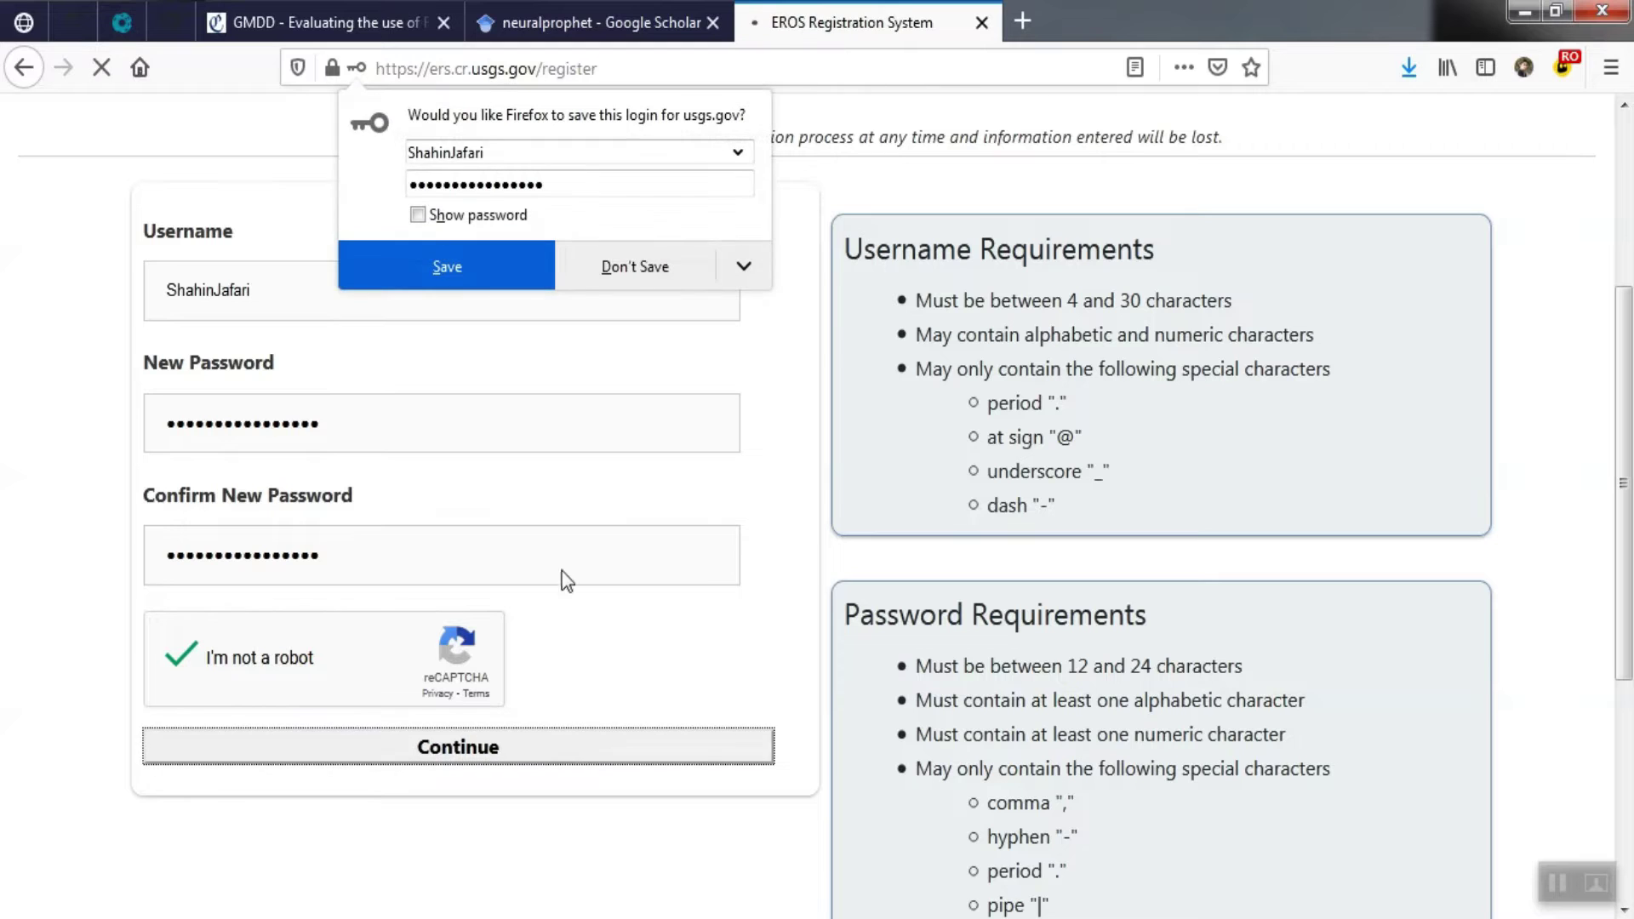
left_click(579, 257)
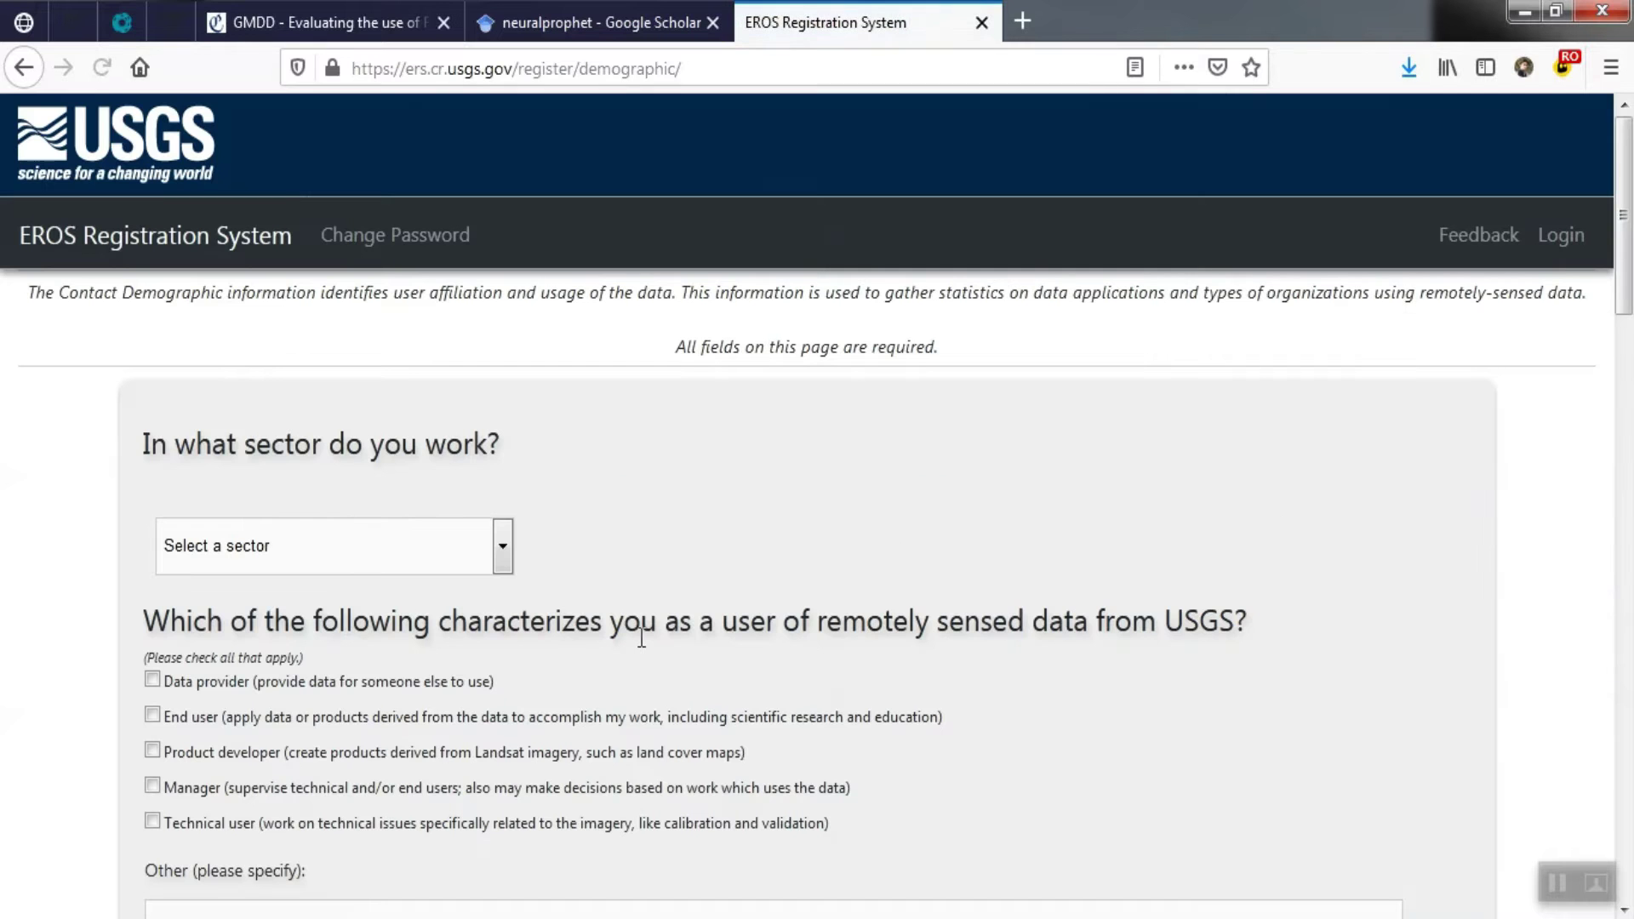
- Set the sector to Academic Institution and answer No to using USGS data
scroll(732, 544, "down", 2)
scroll(732, 539, "down", 2)
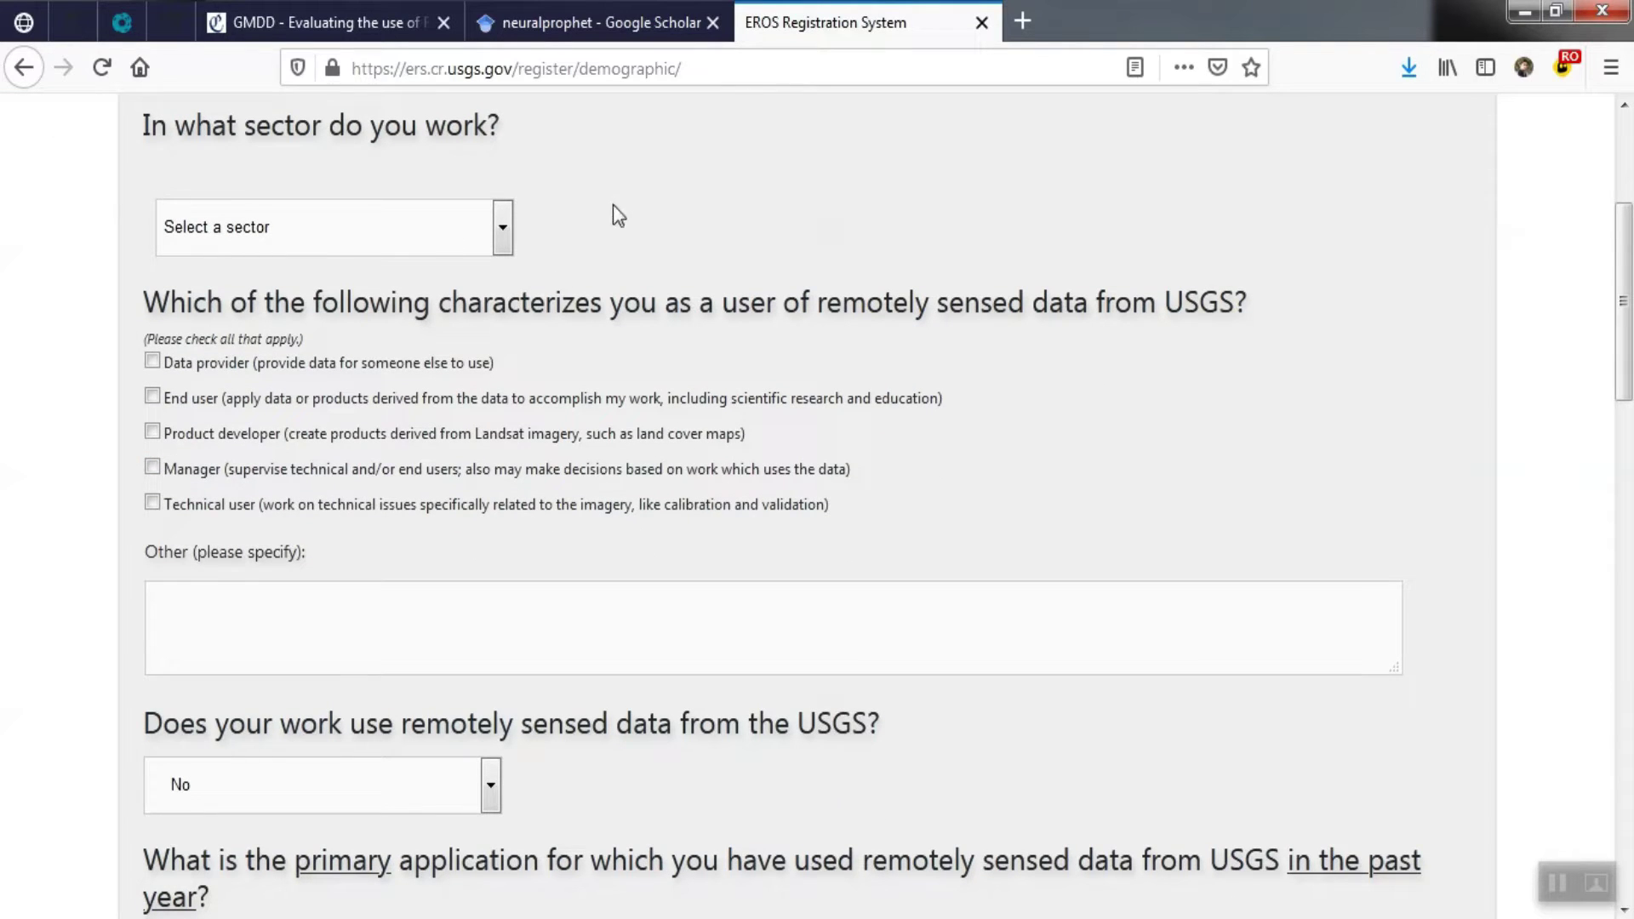
left_click(502, 232)
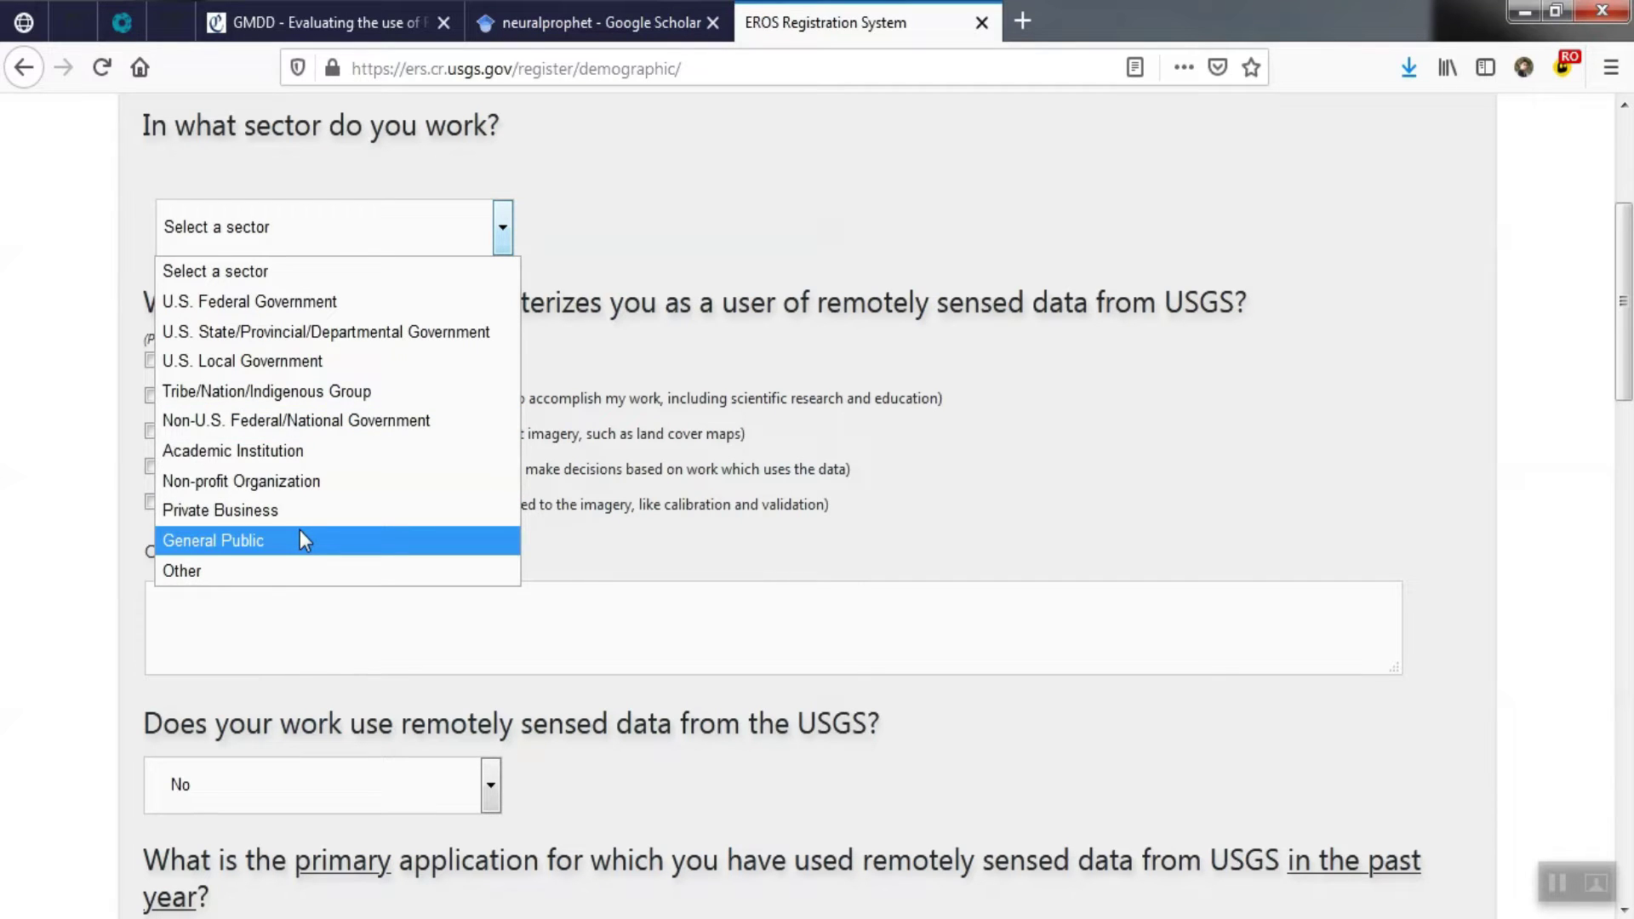
left_click(304, 451)
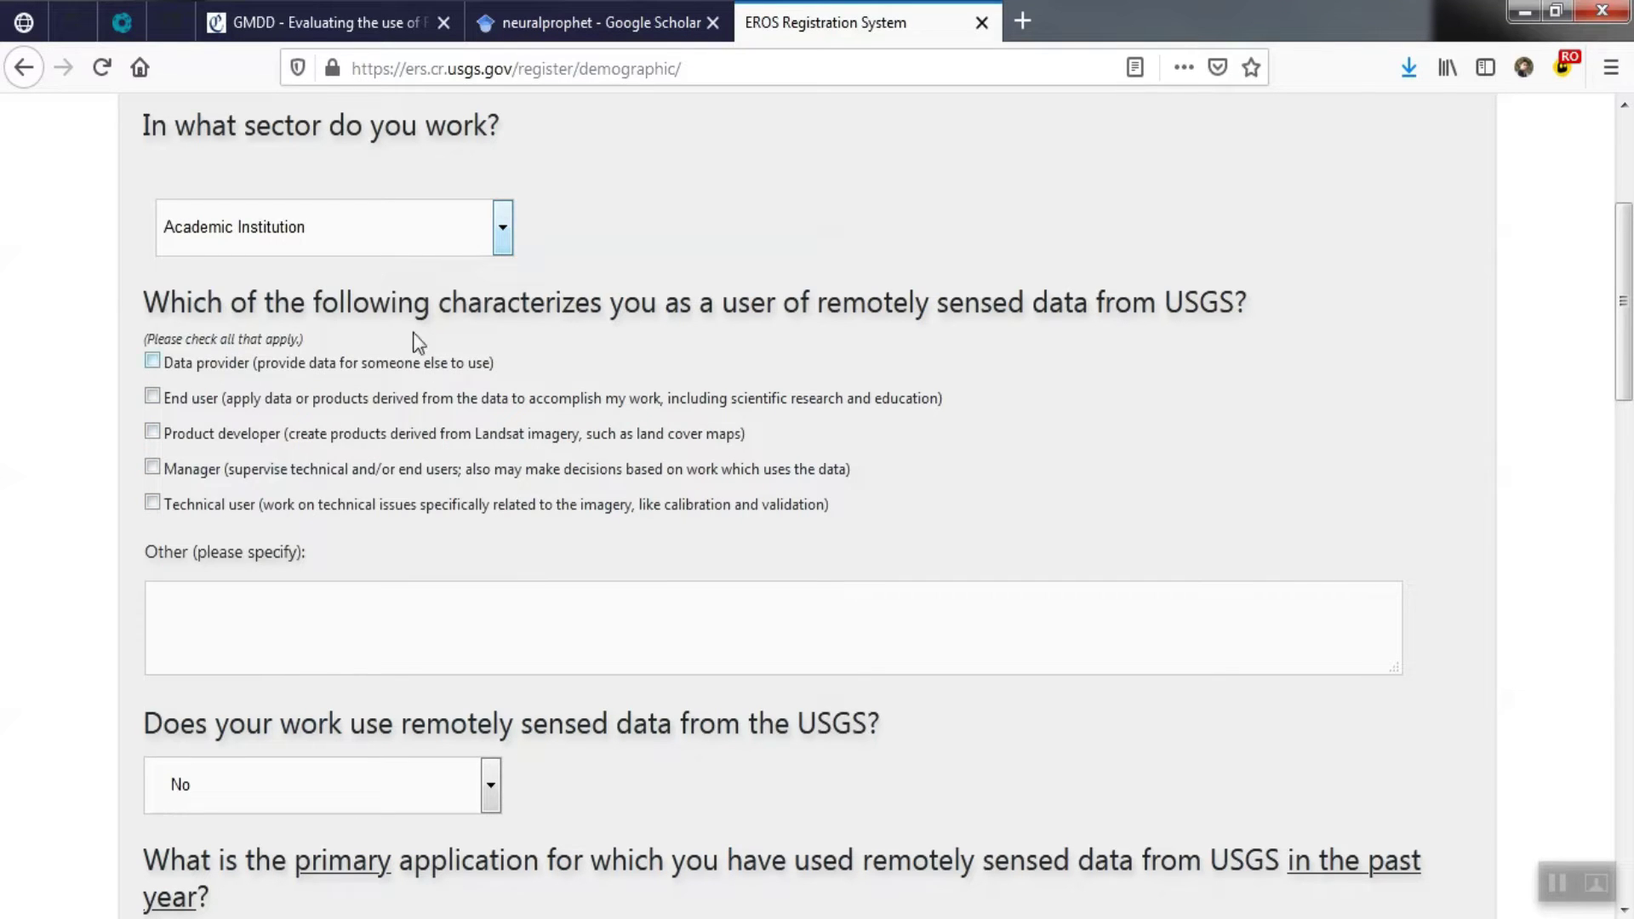
scroll(333, 385, "down", 4)
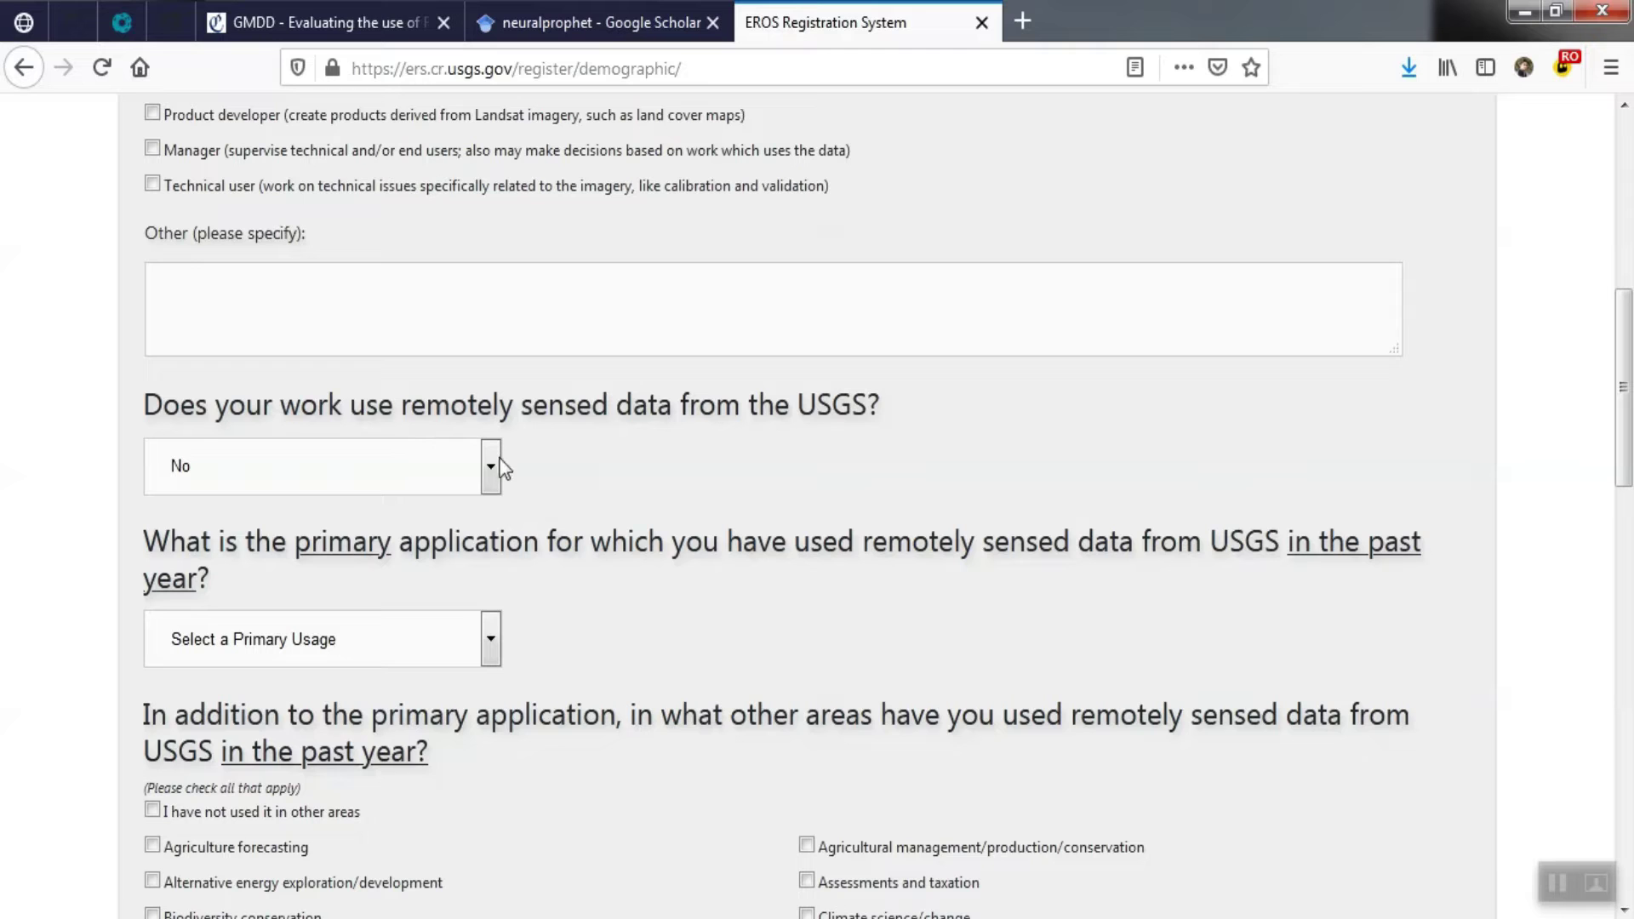
left_click(492, 465)
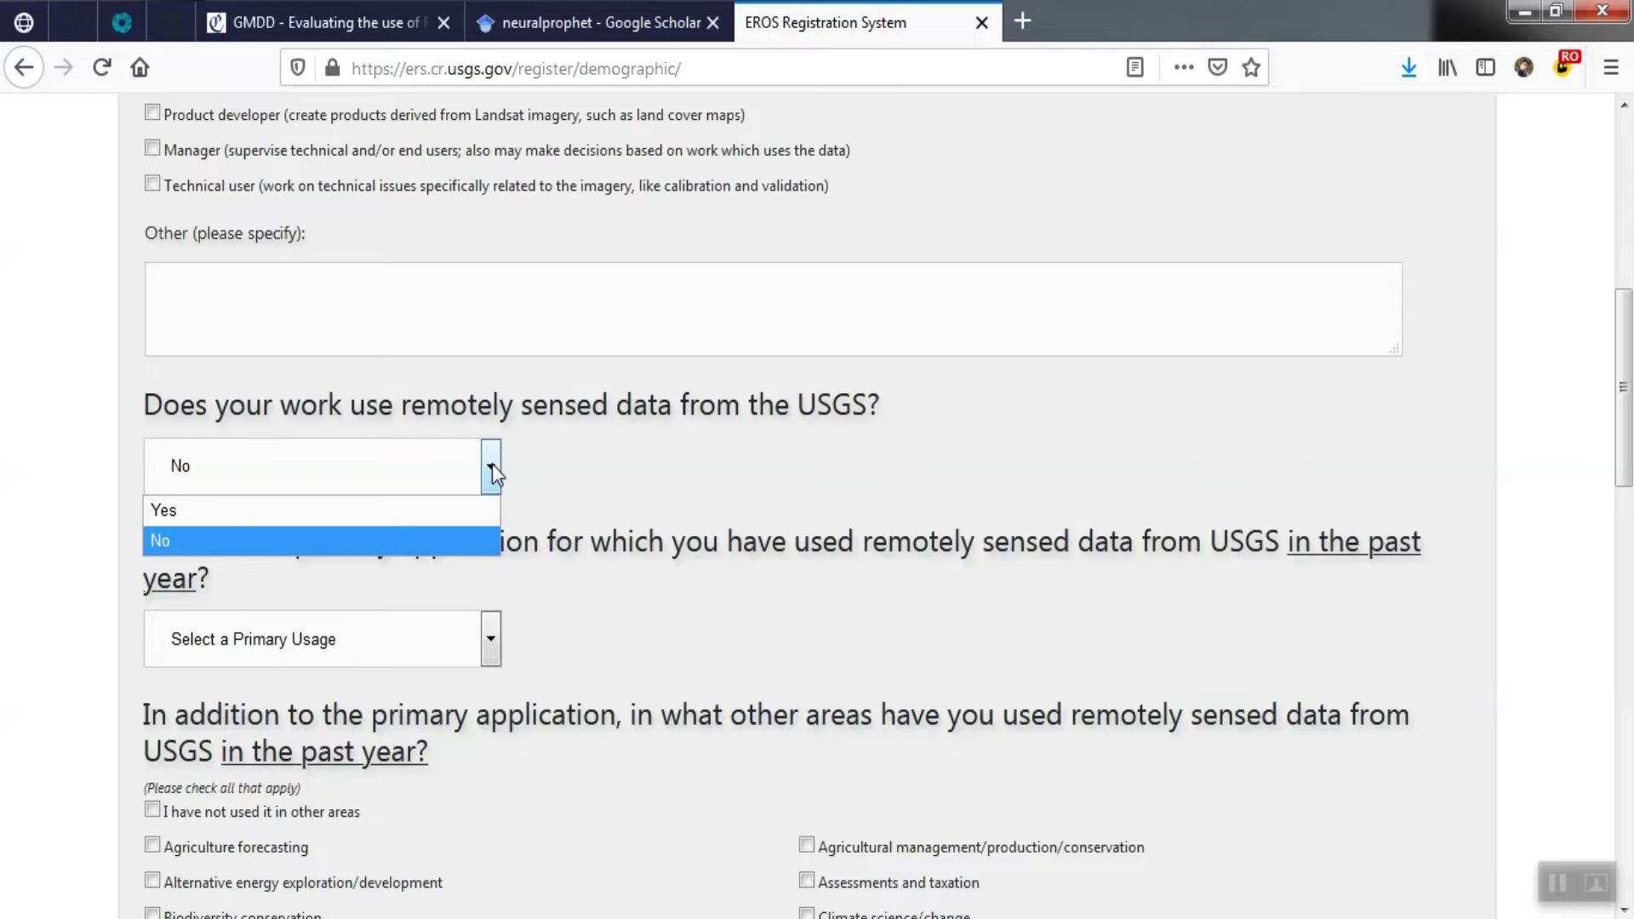
left_click(451, 539)
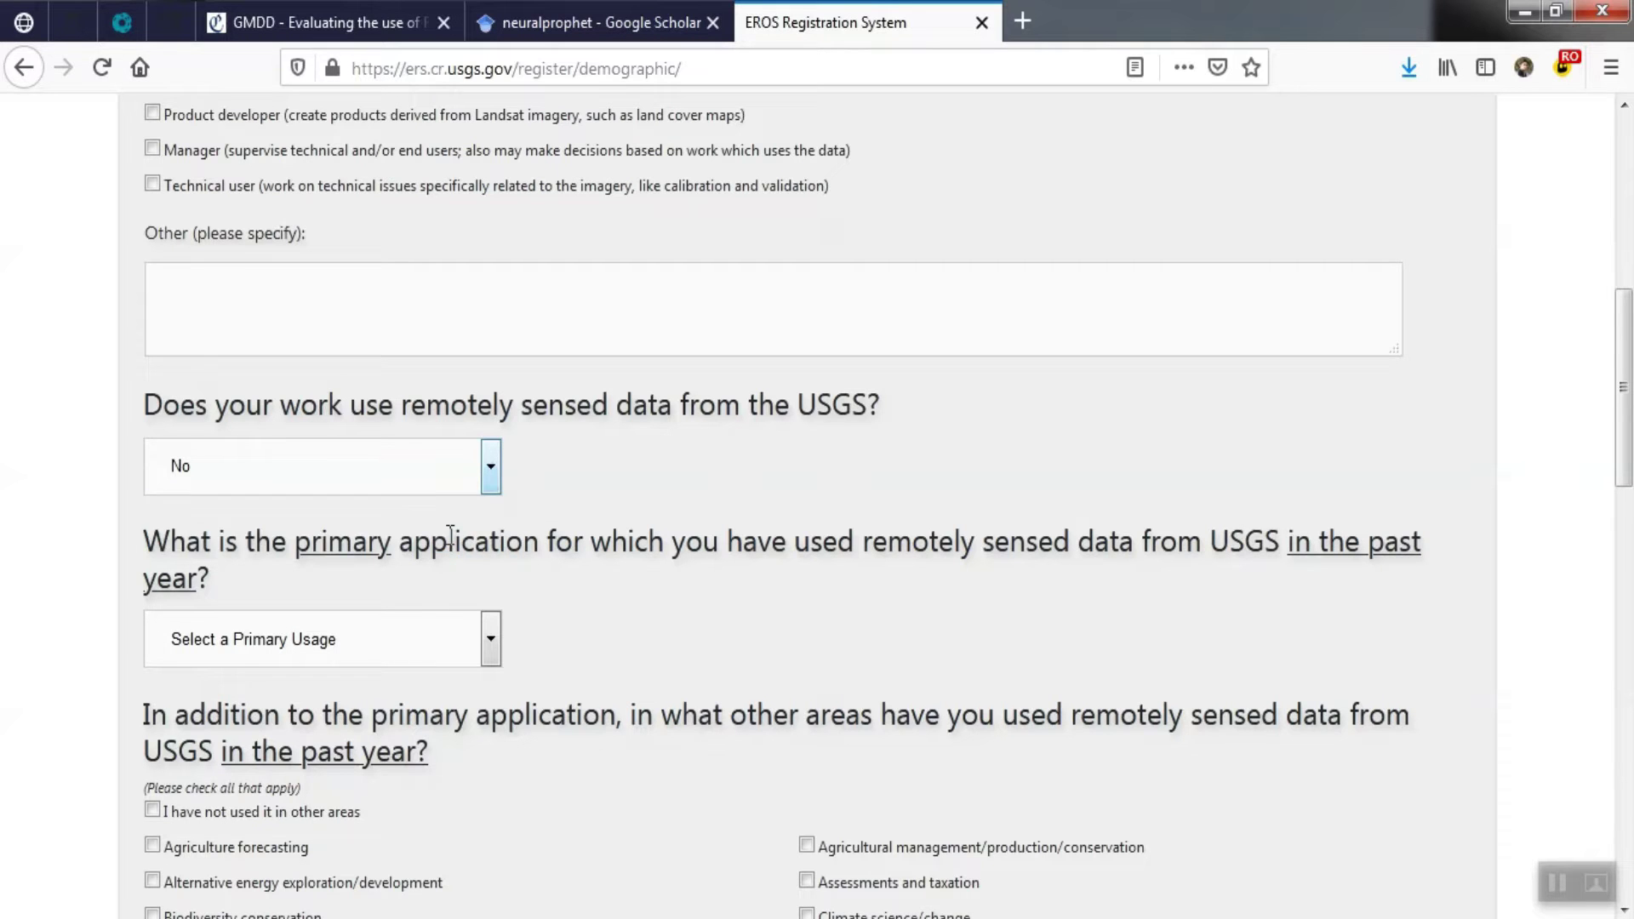
- Choose Education: university/college as the primary usage
scroll(450, 536, "down", 2)
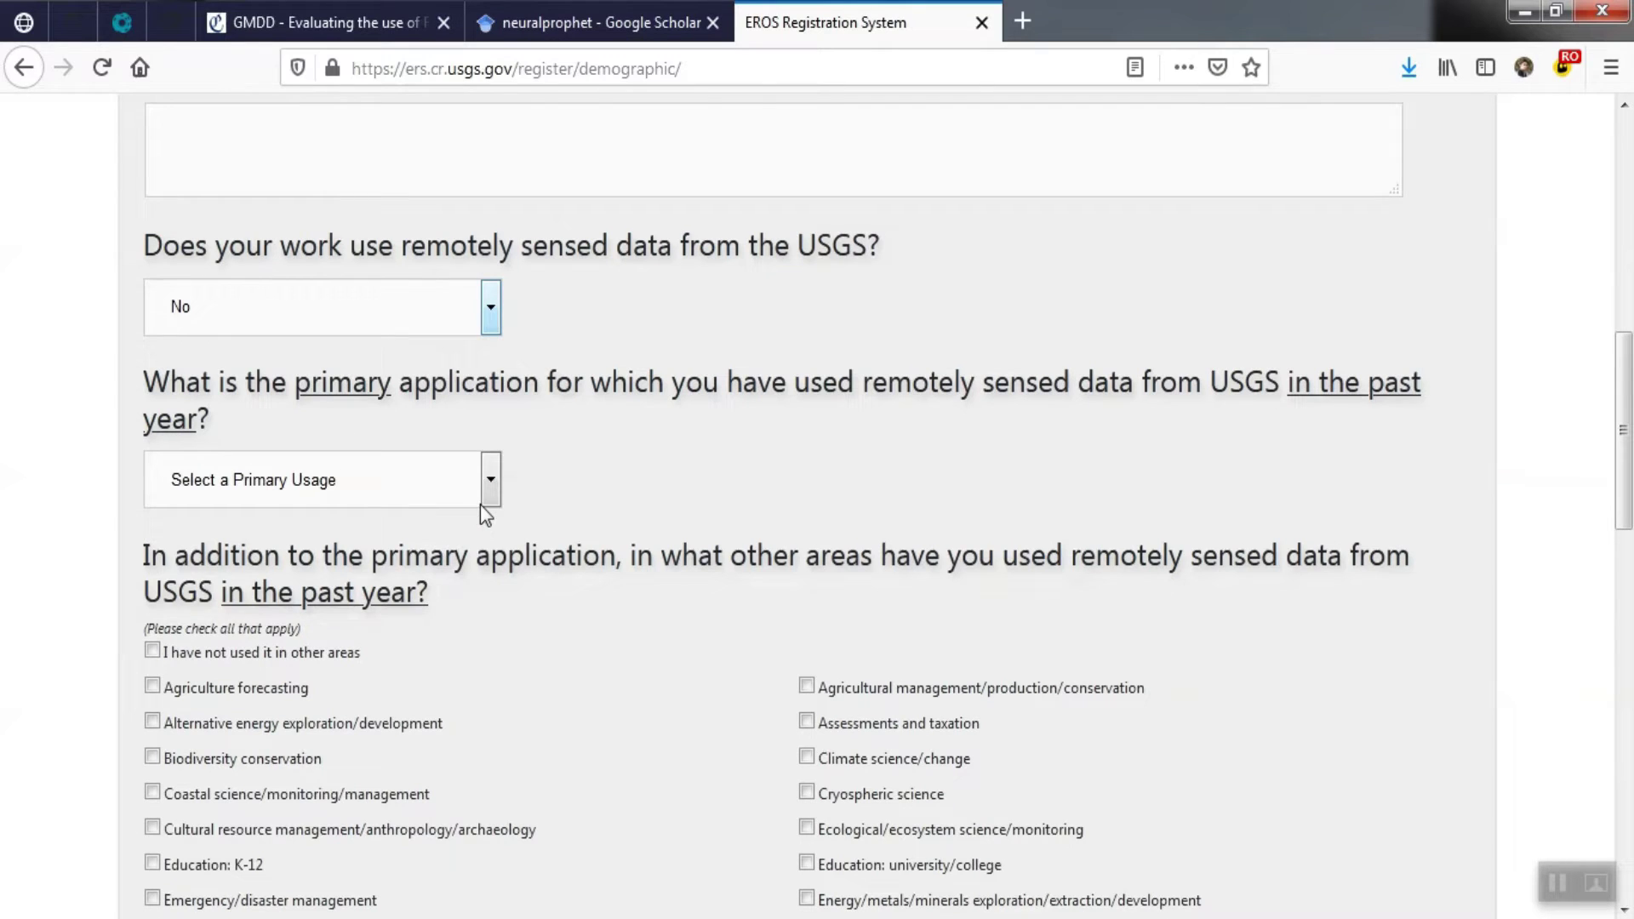
left_click(483, 497)
scroll(503, 466, "down", 2)
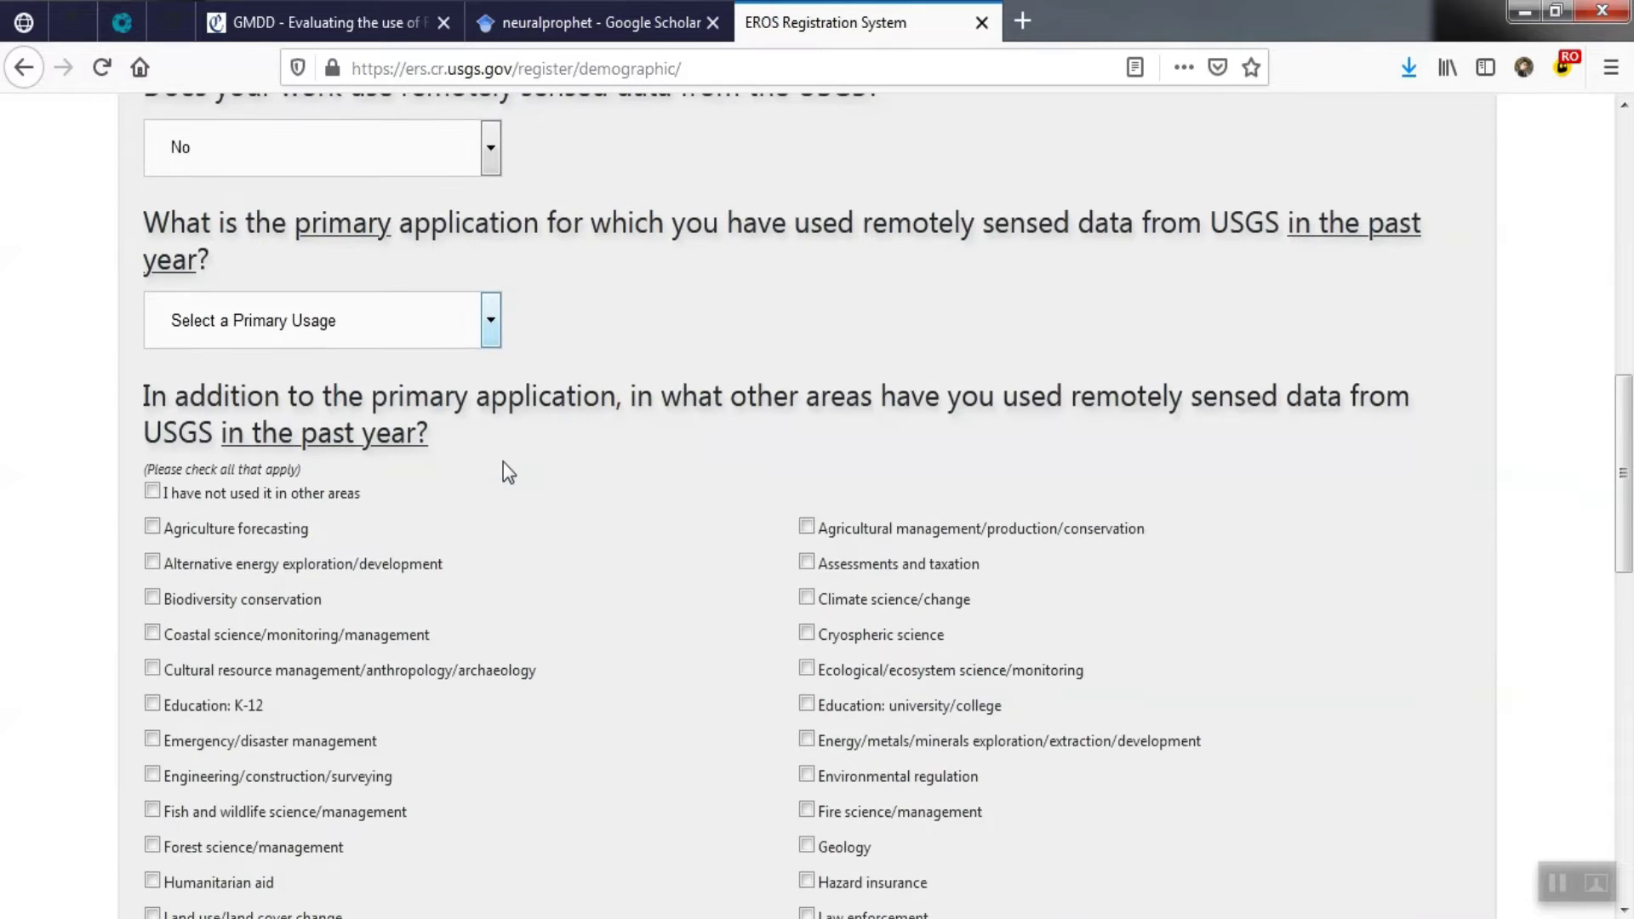
left_click(491, 322)
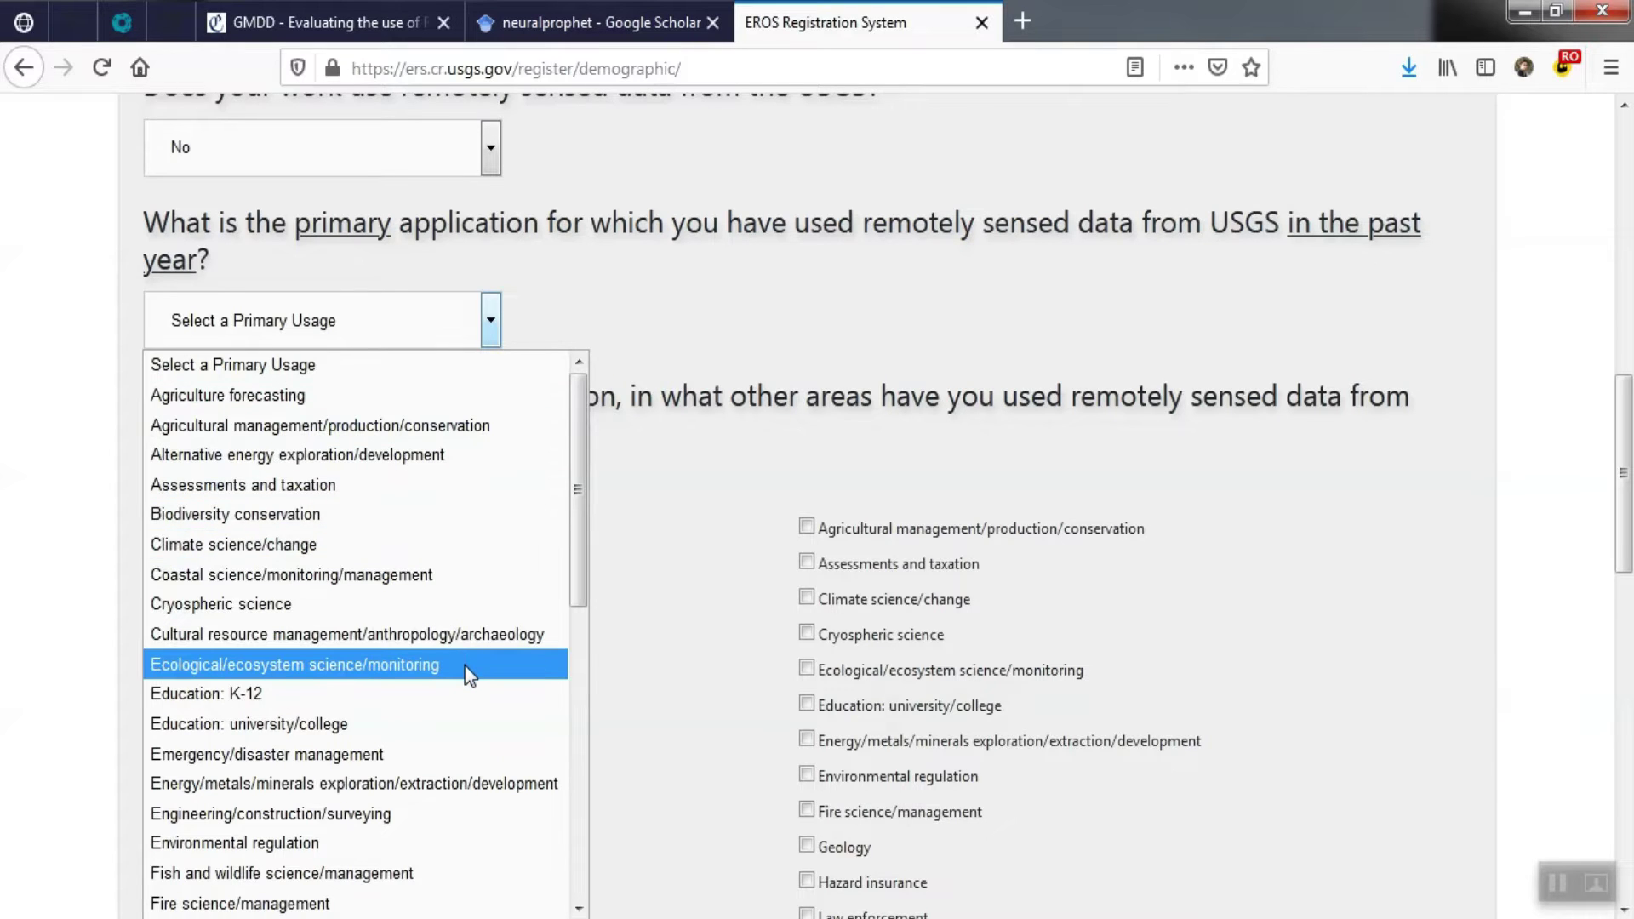
left_click(463, 721)
scroll(507, 638, "down", 3)
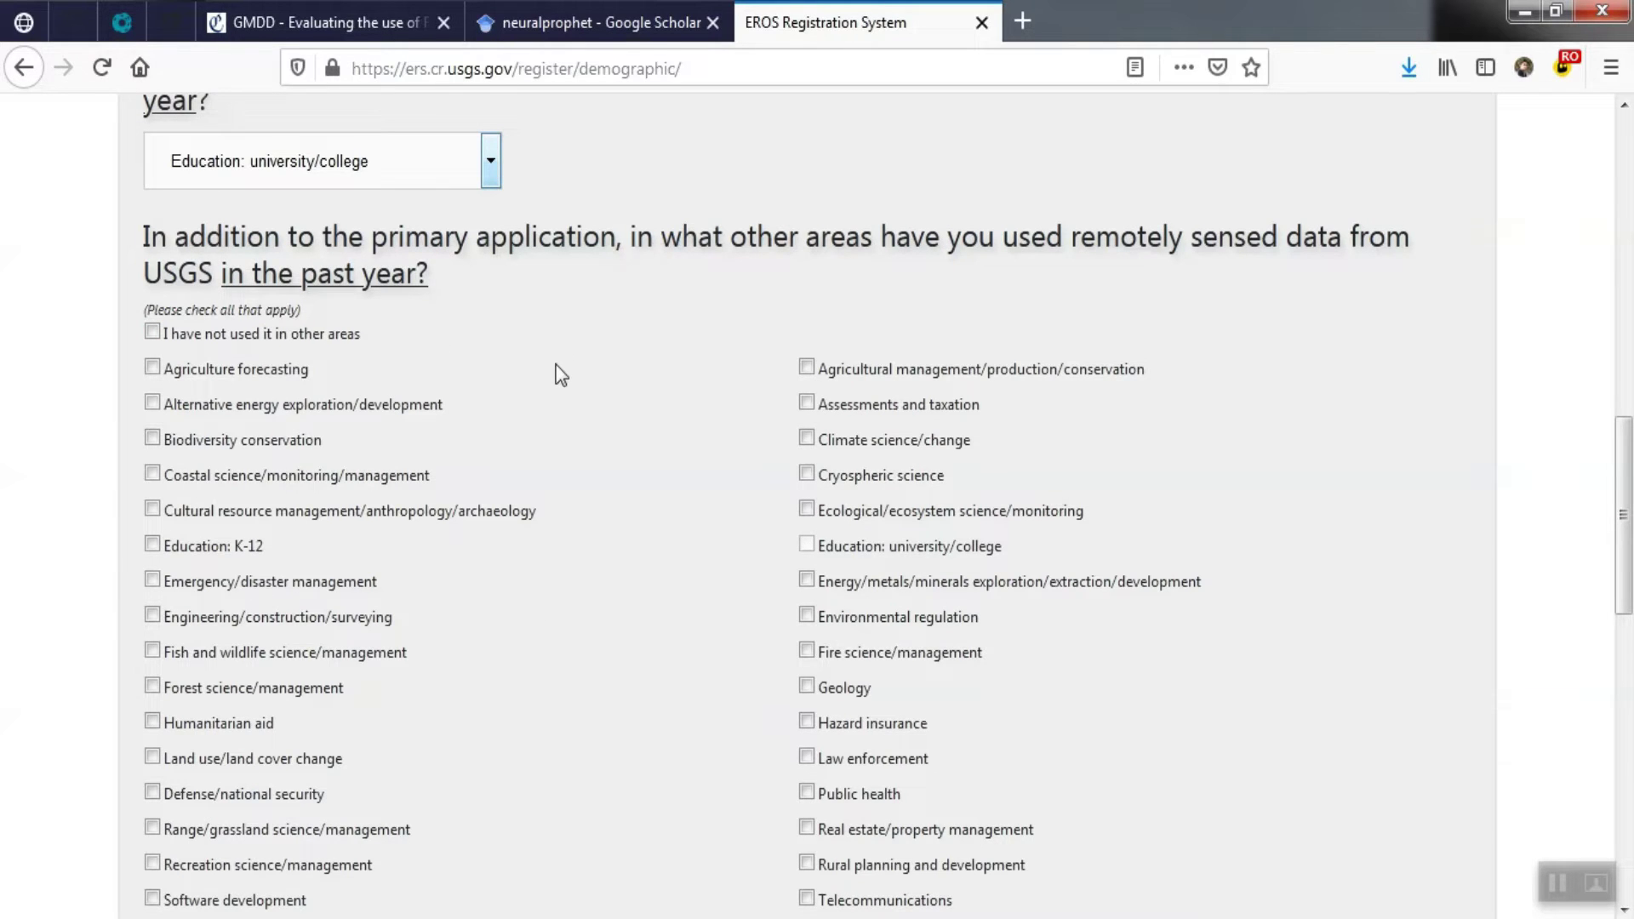
- Tick Ecological/ecosystem science/monitoring under other areas of use and scroll further down the questionnaire
scroll(558, 367, "down", 3)
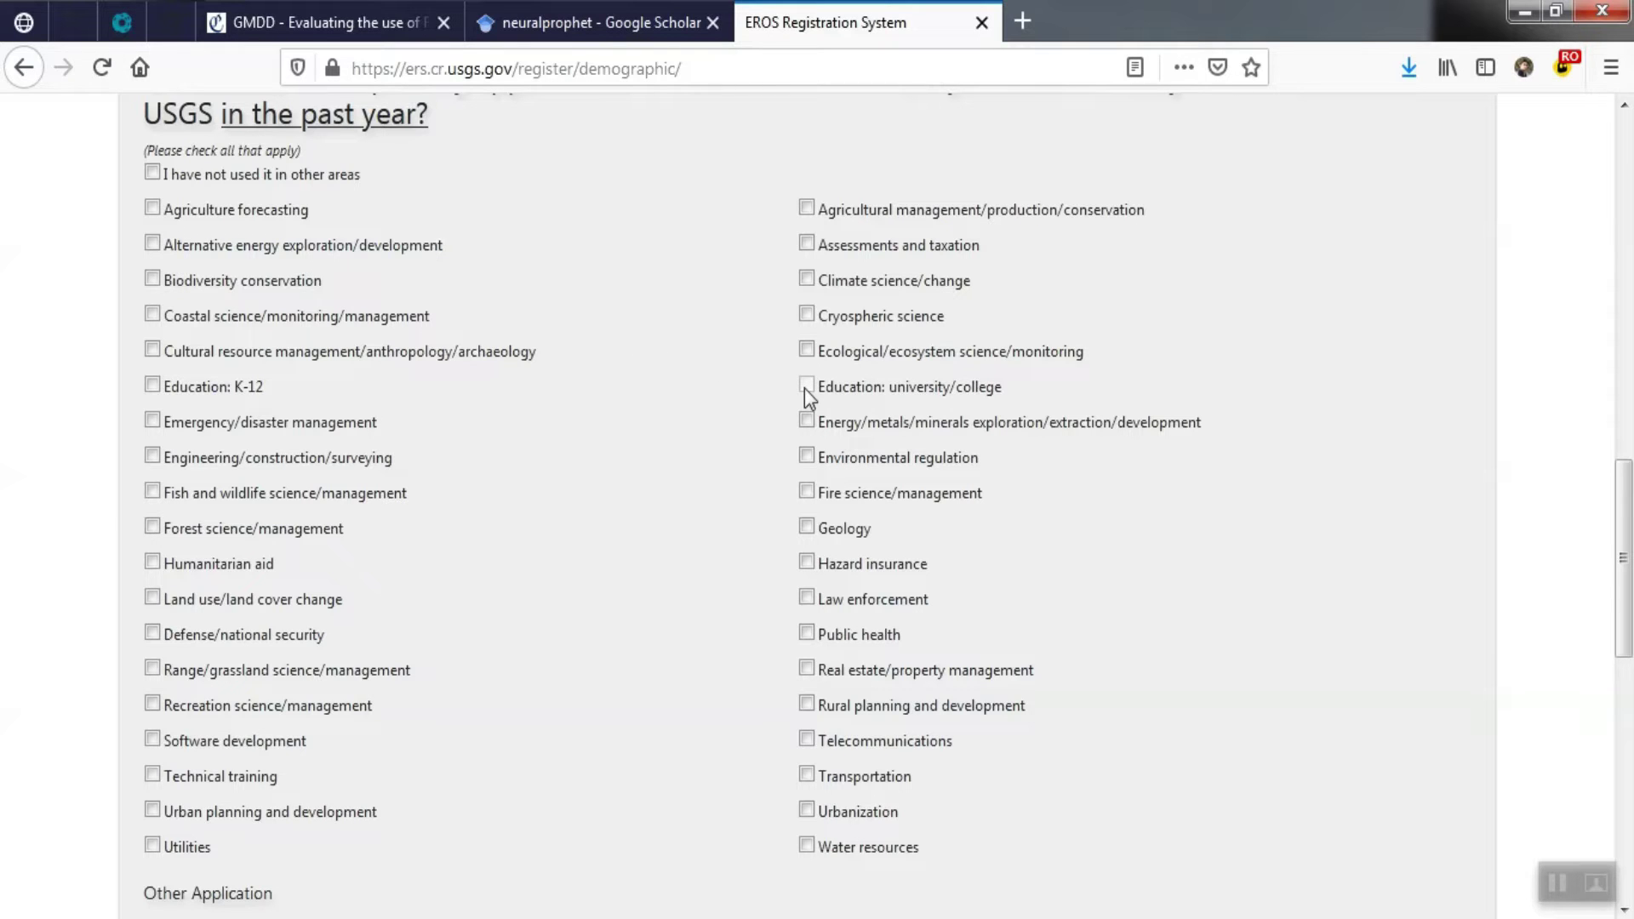
left_click(802, 354)
scroll(388, 532, "down", 2)
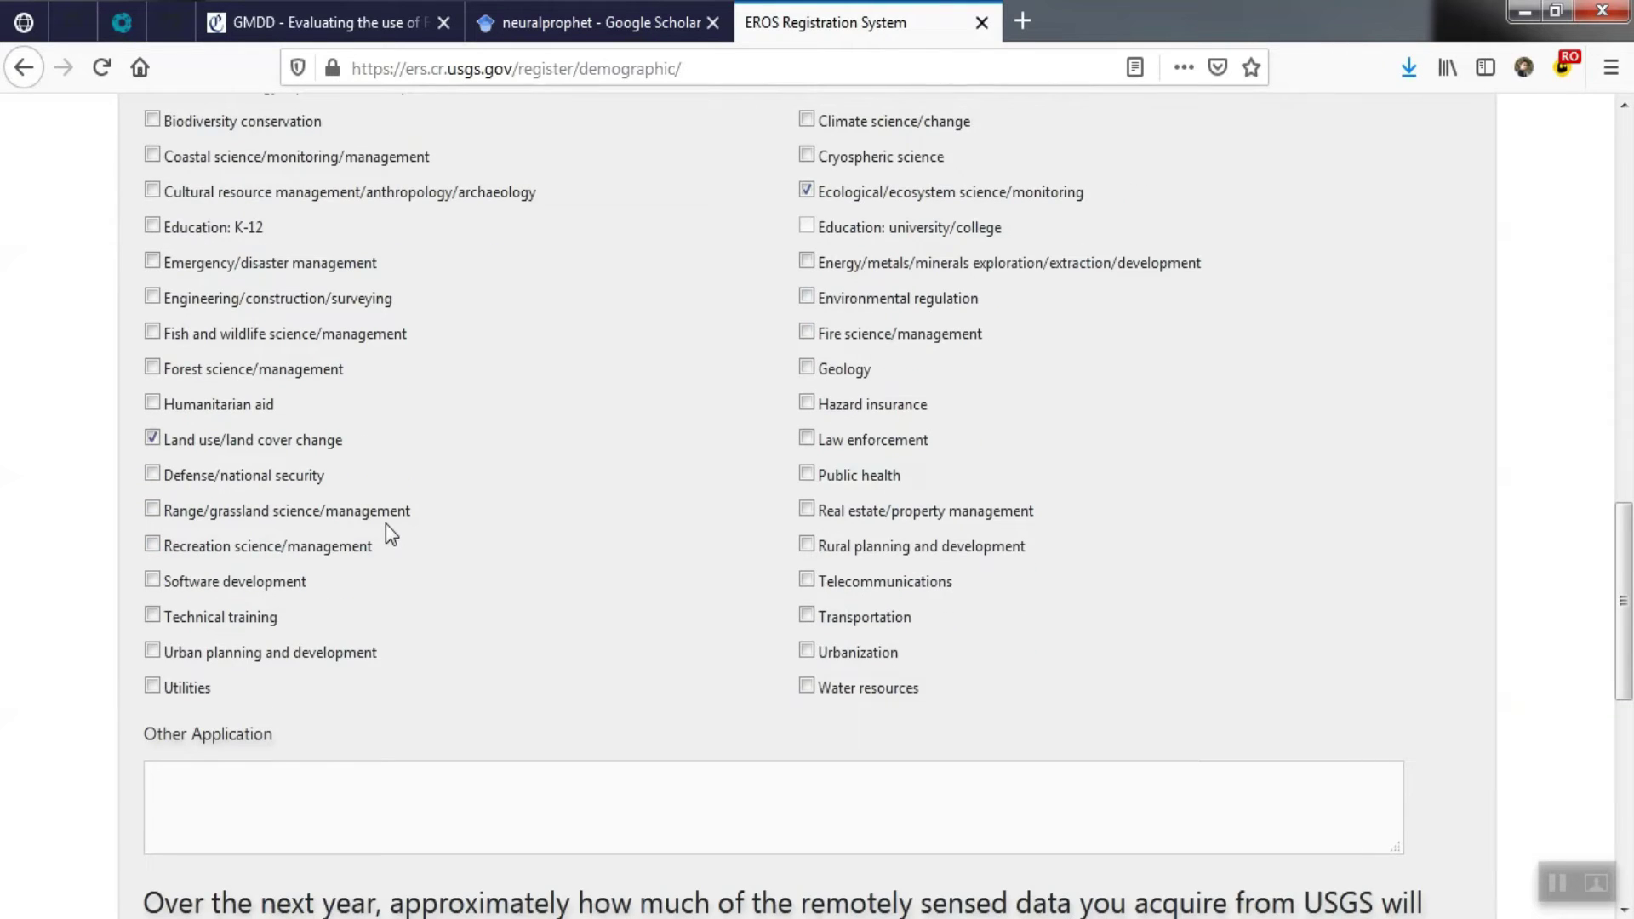
scroll(387, 532, "down", 2)
scroll(392, 531, "down", 4)
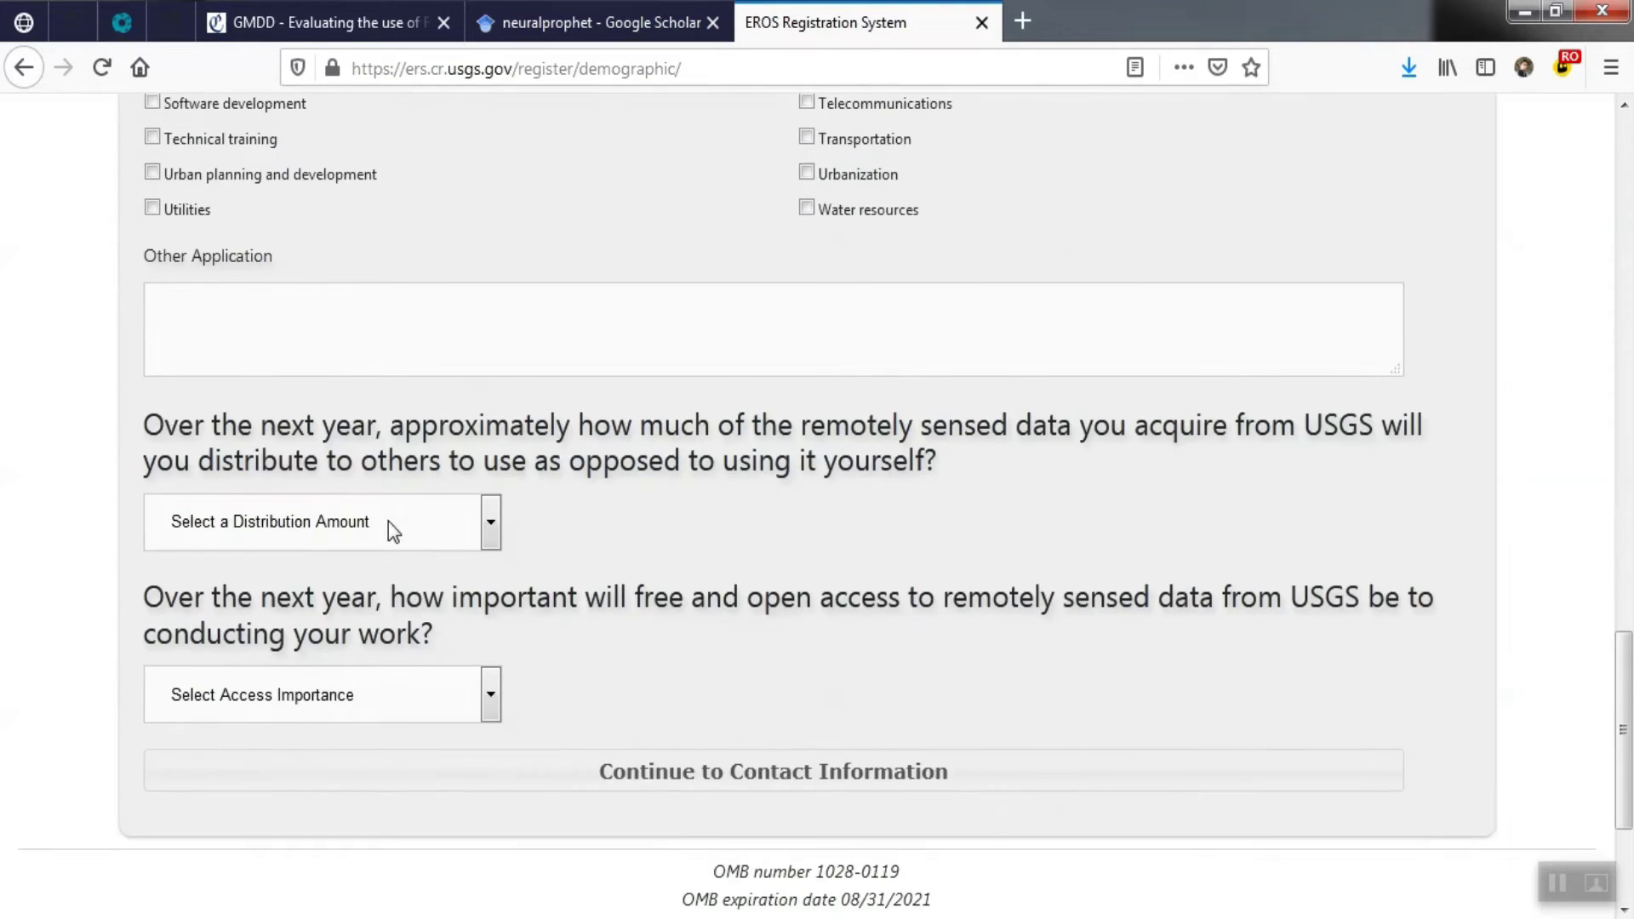
- Answer 'All of the data' for distribution and 'Very Important' for access, then continue
scroll(388, 522, "down", 2)
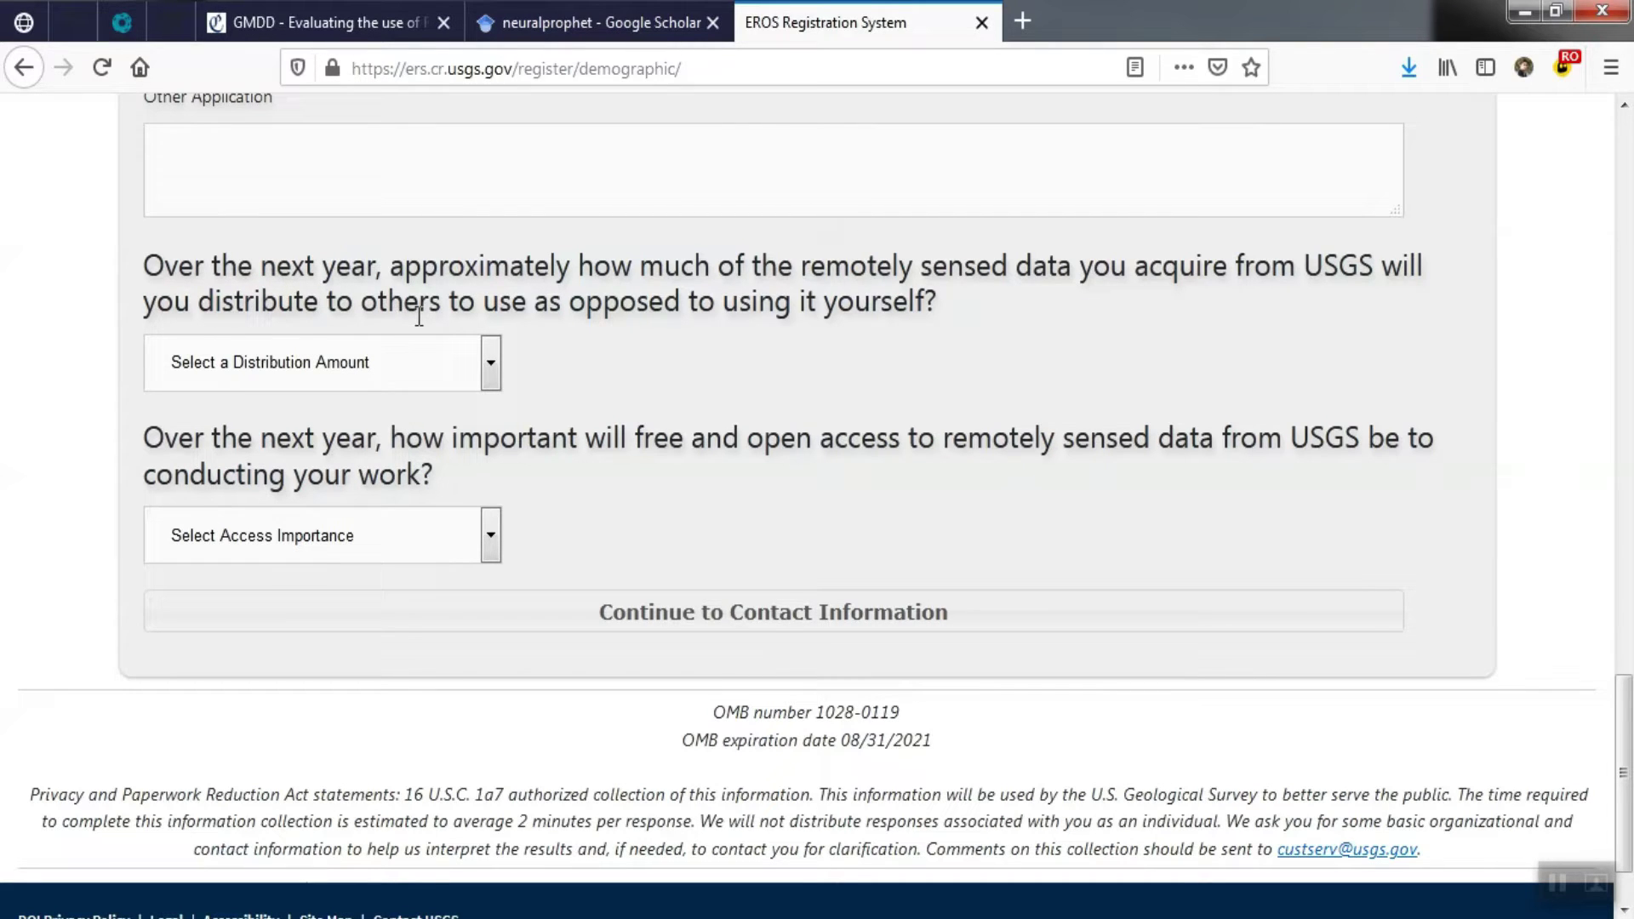
left_click(490, 363)
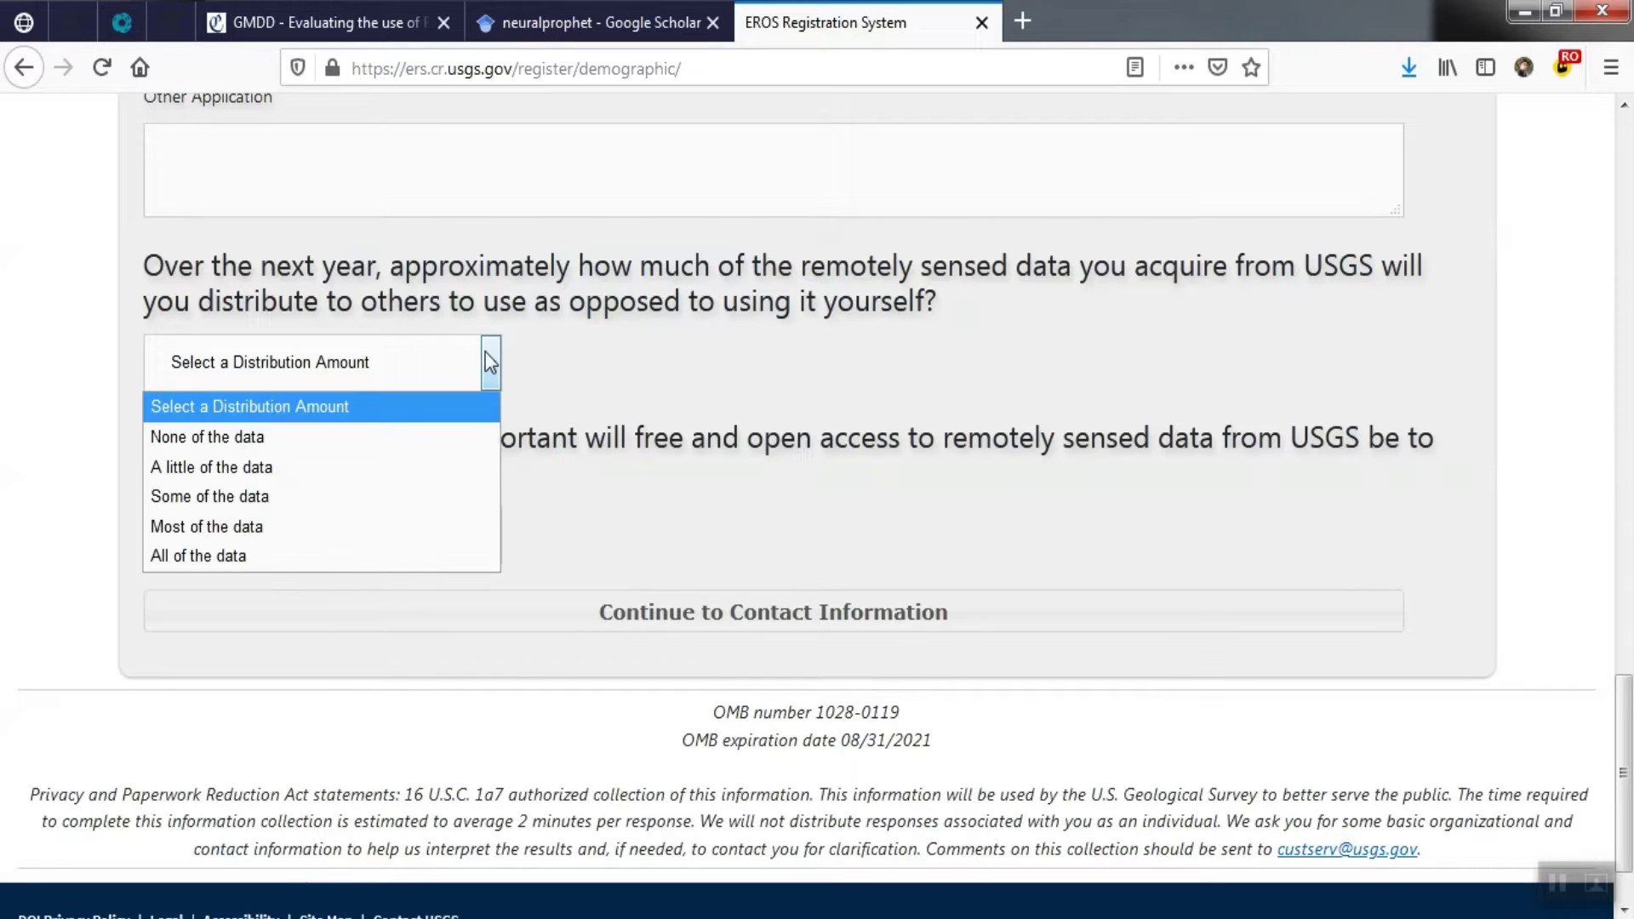
left_click(236, 555)
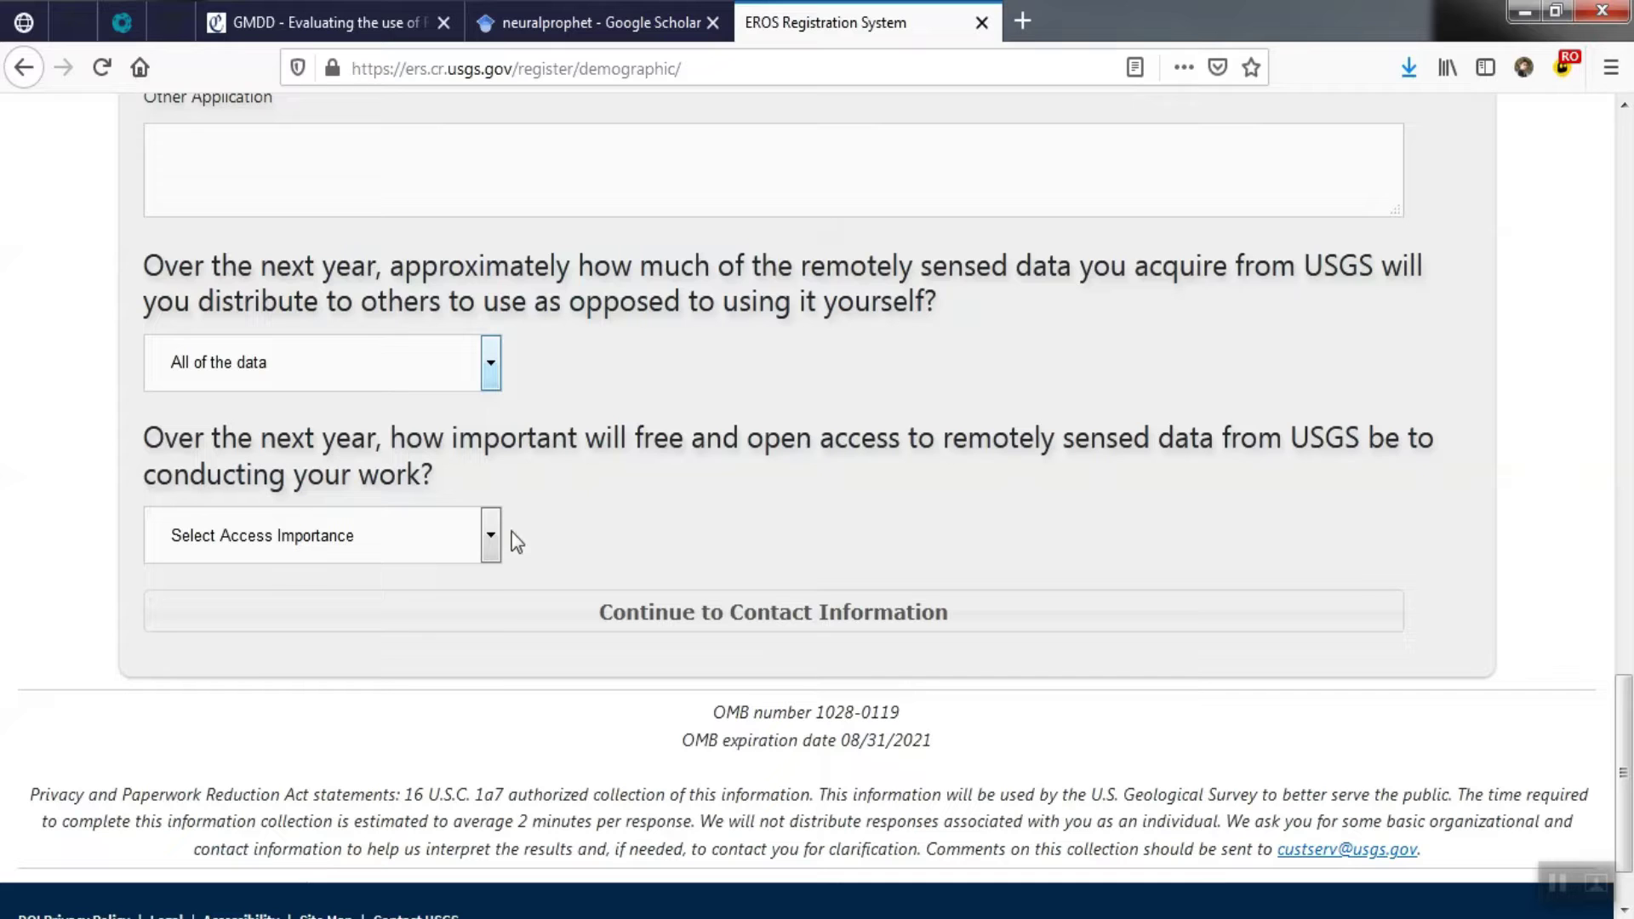
left_click(490, 533)
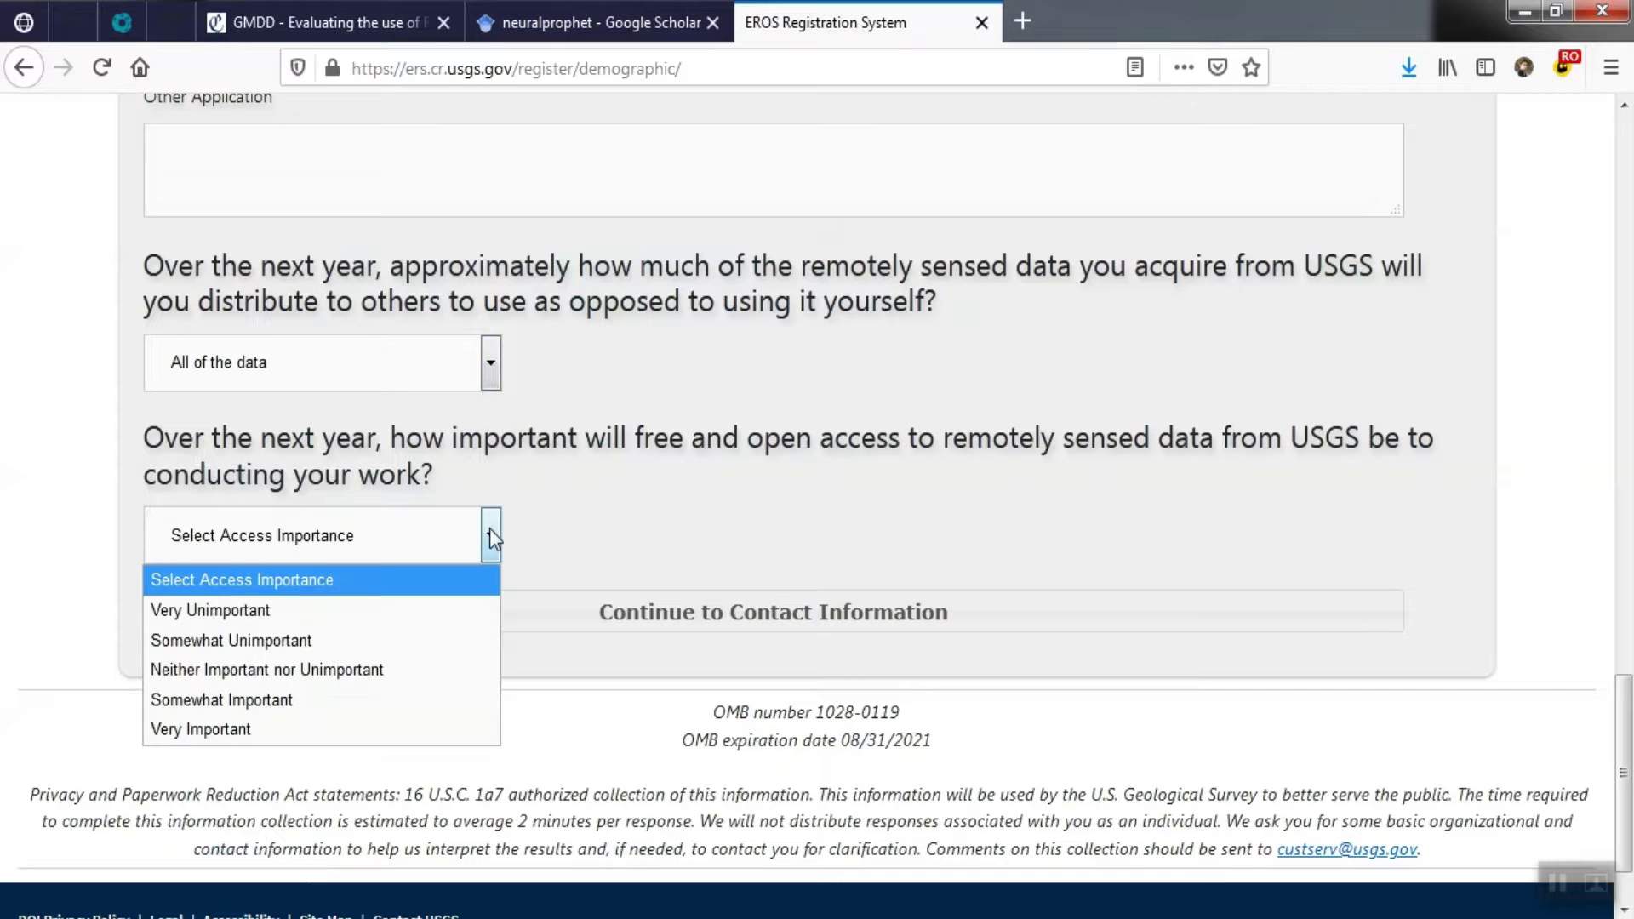
left_click(218, 729)
left_click(662, 631)
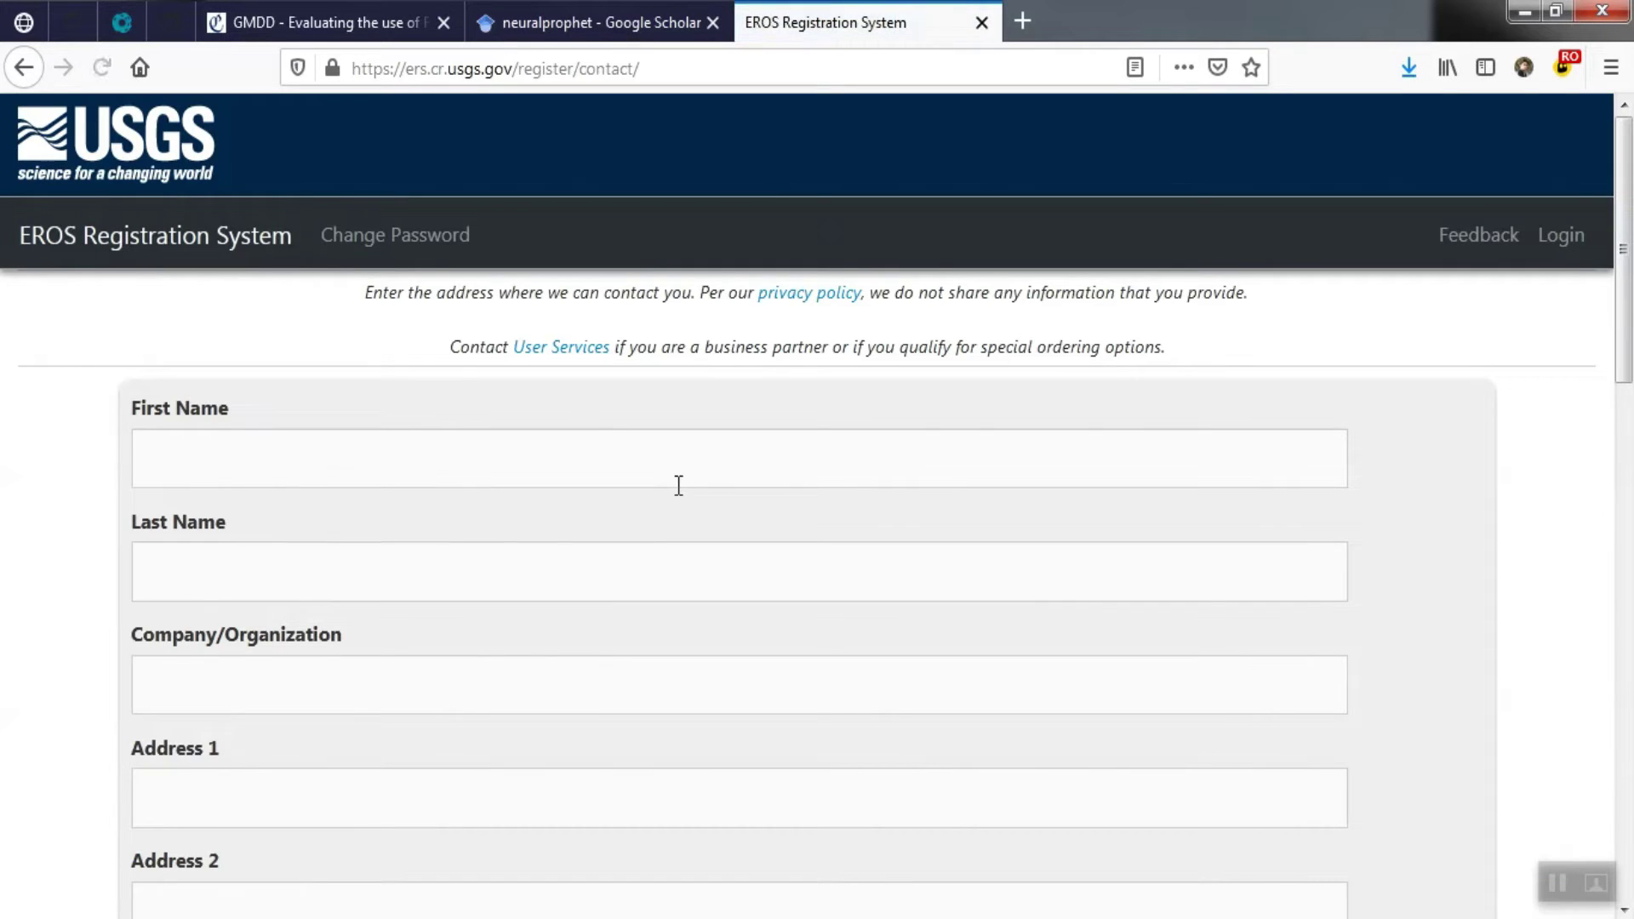
- Enter the first and last name, 'University' as organization, and 'Tehran' as address line
left_click(580, 450)
key("Tab")
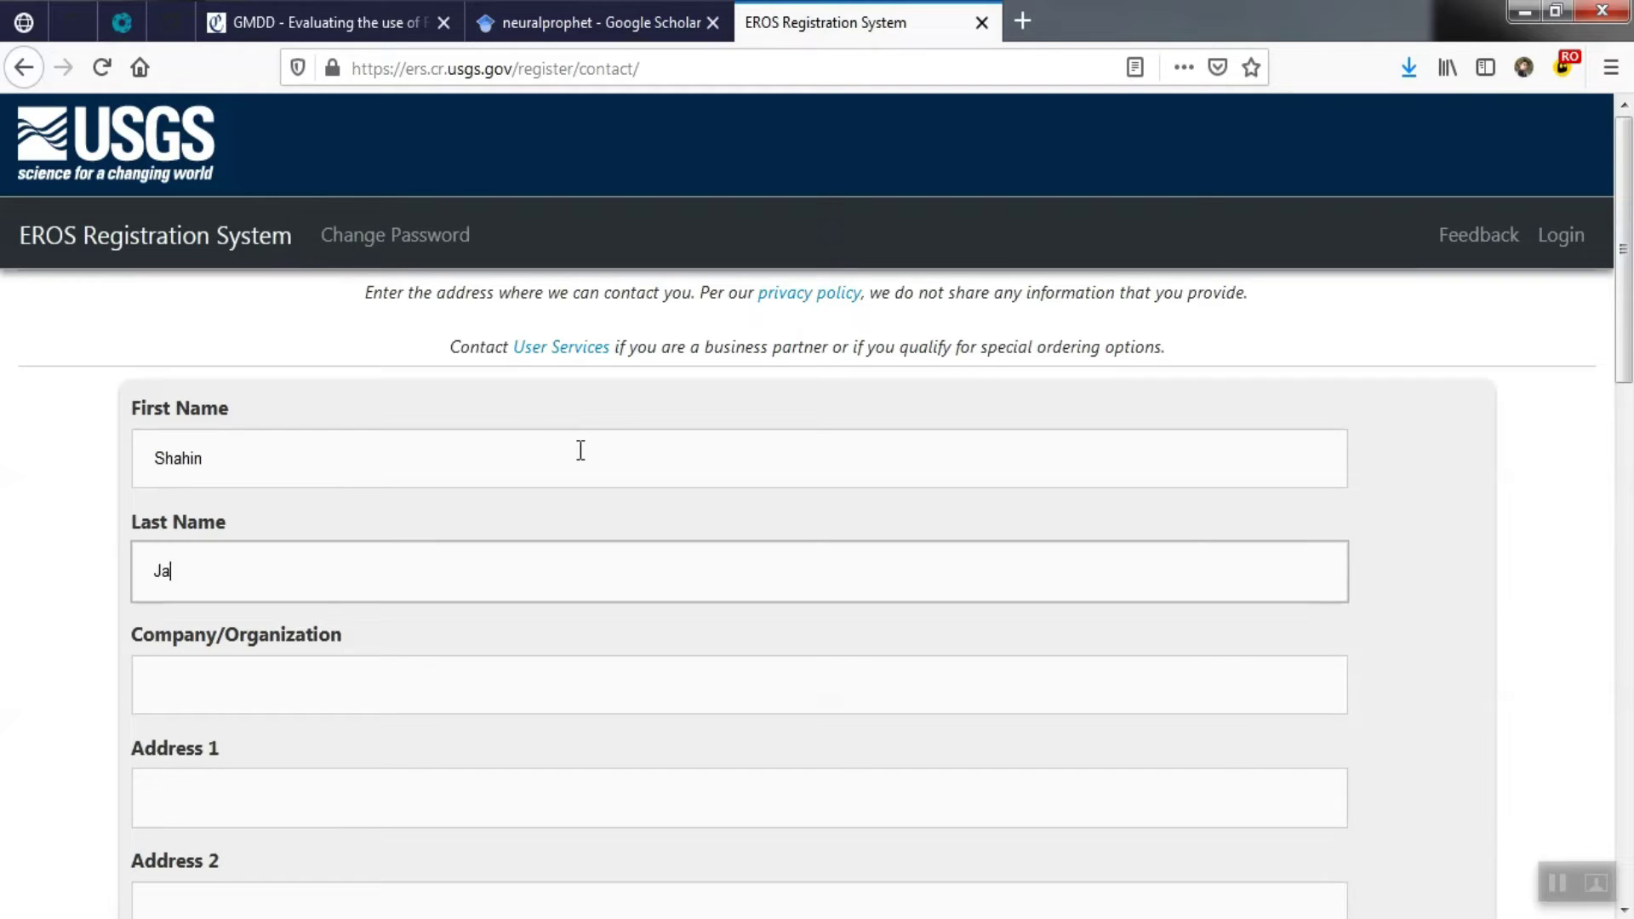
key("Tab")
type("U")
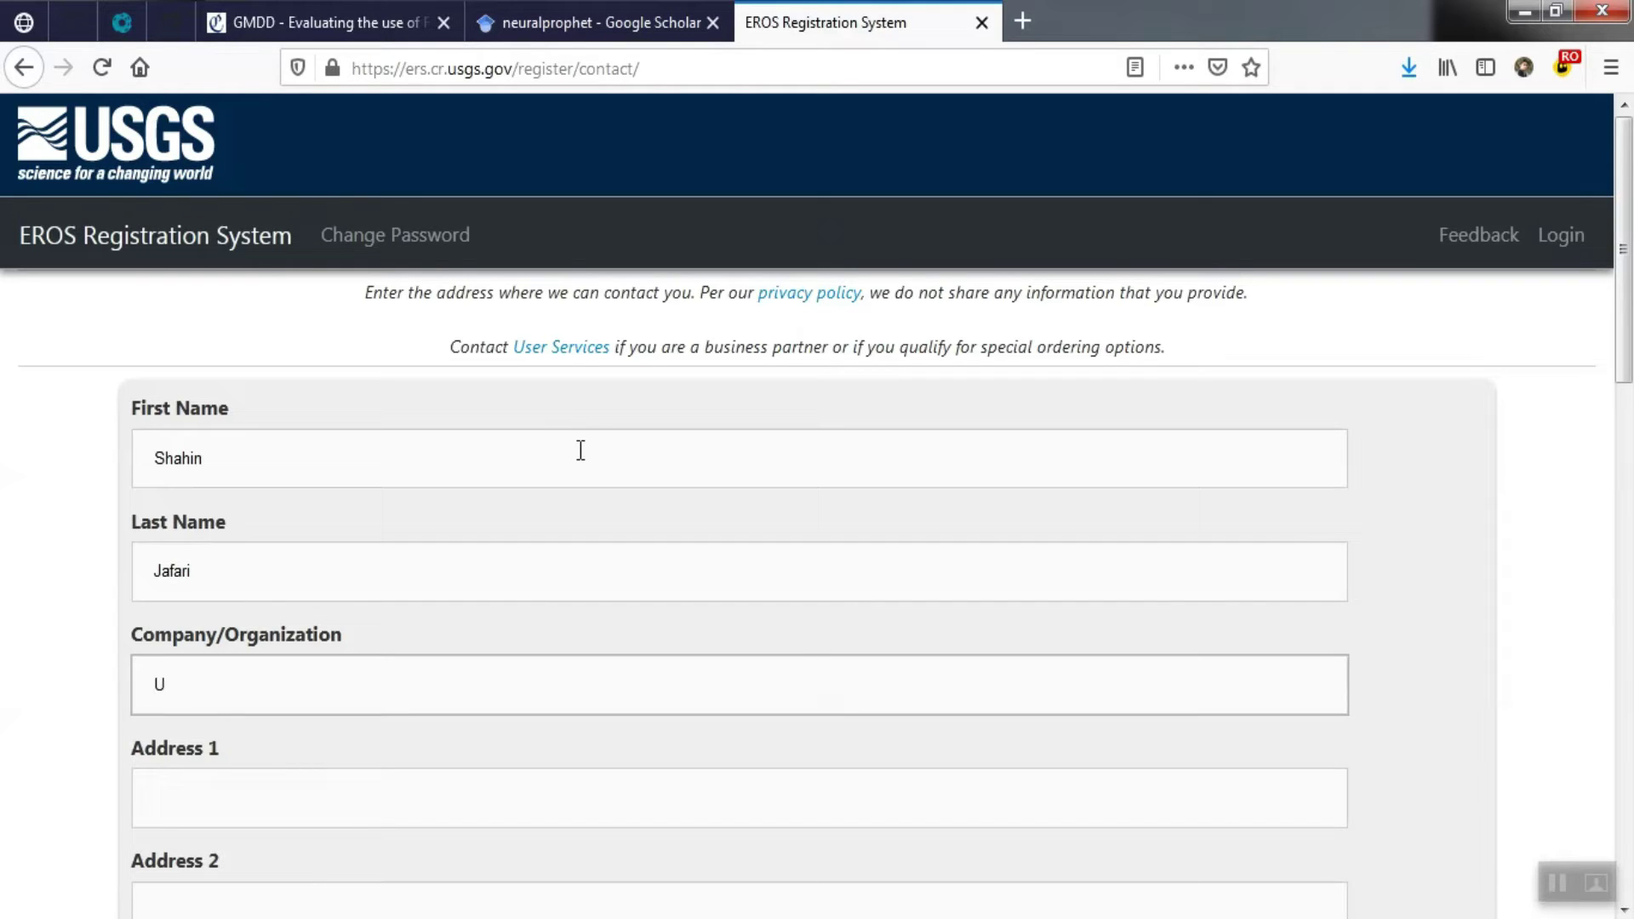
type("niversity")
key("Tab")
type("Tehran")
- Select IRAN as the country and enter Tehran as the city
scroll(553, 447, "down", 5)
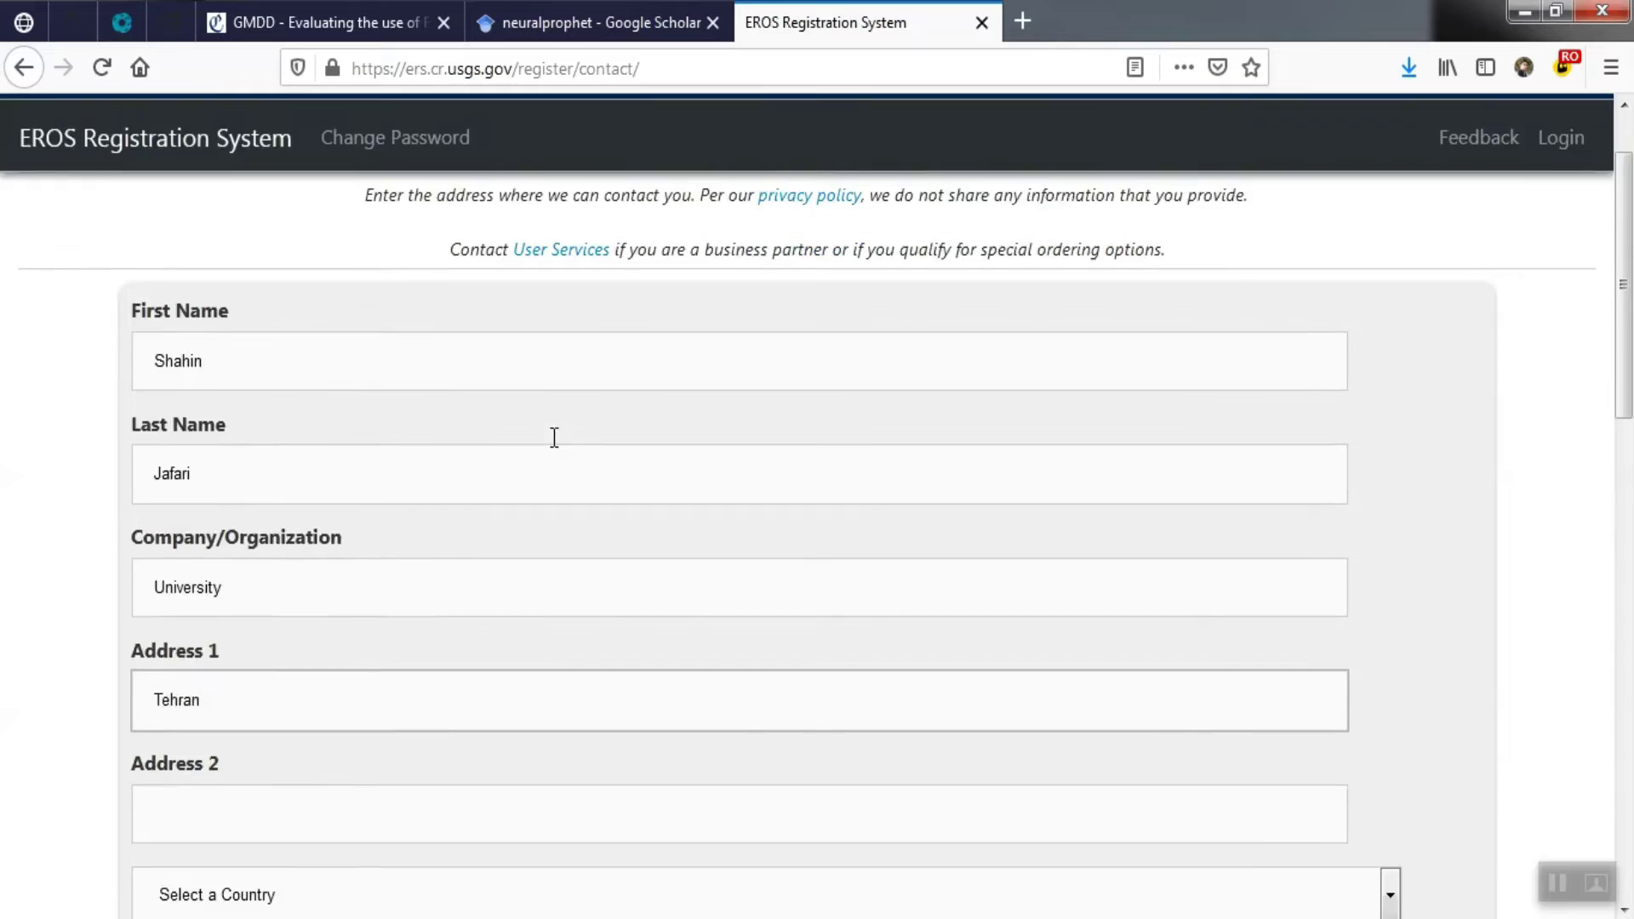
scroll(544, 448, "down", 2)
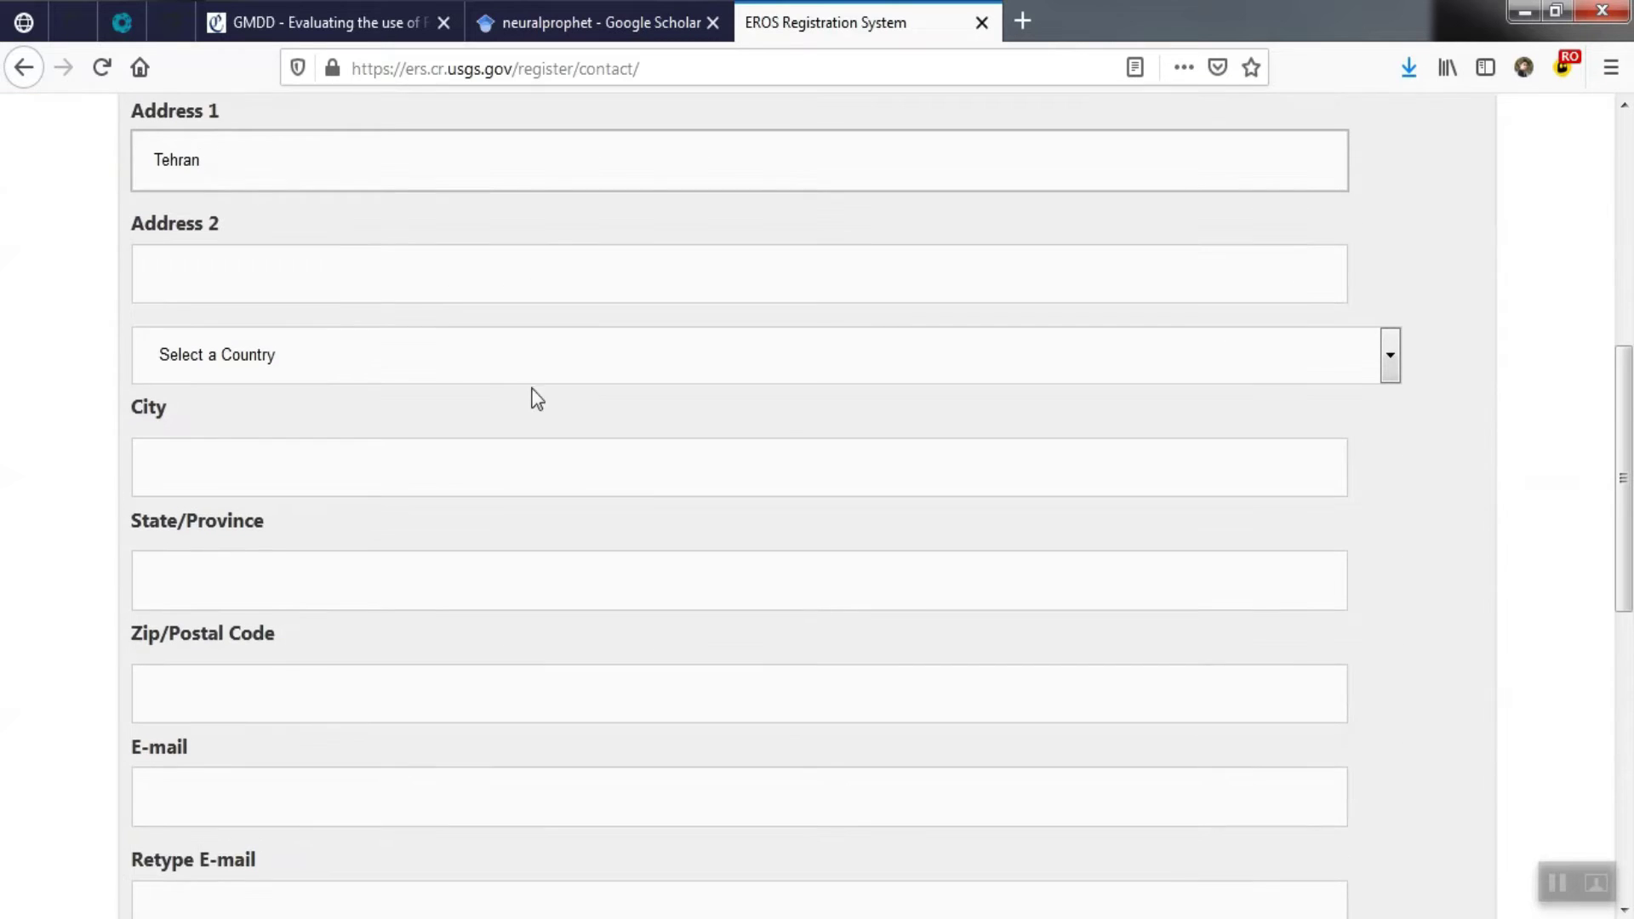
left_click(524, 344)
type("iran")
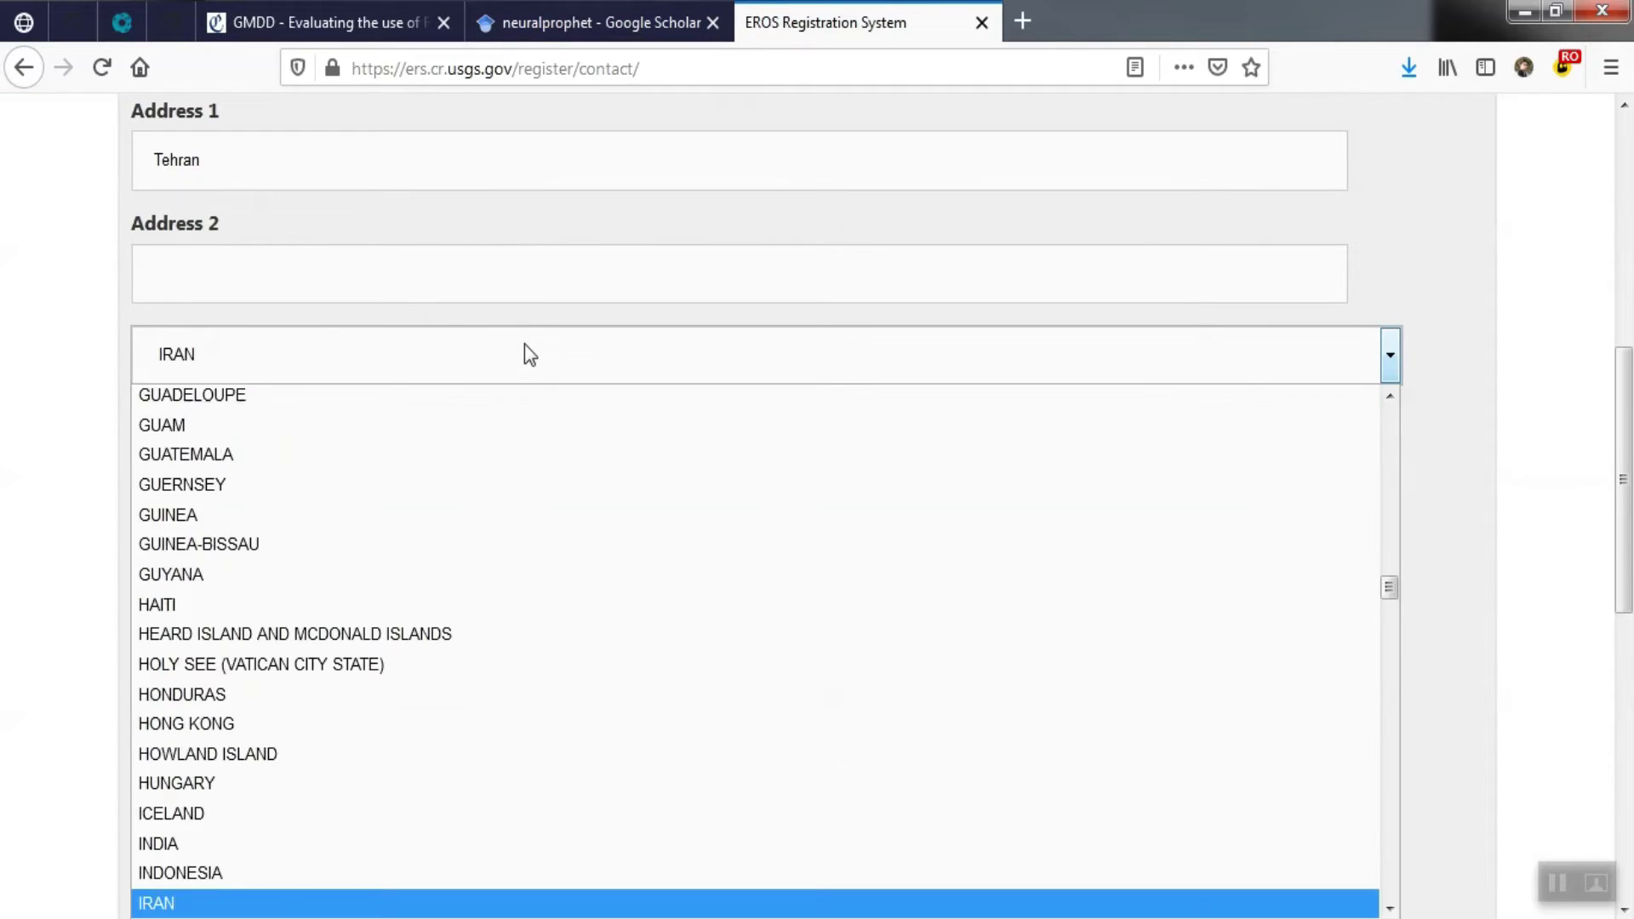
left_click(202, 900)
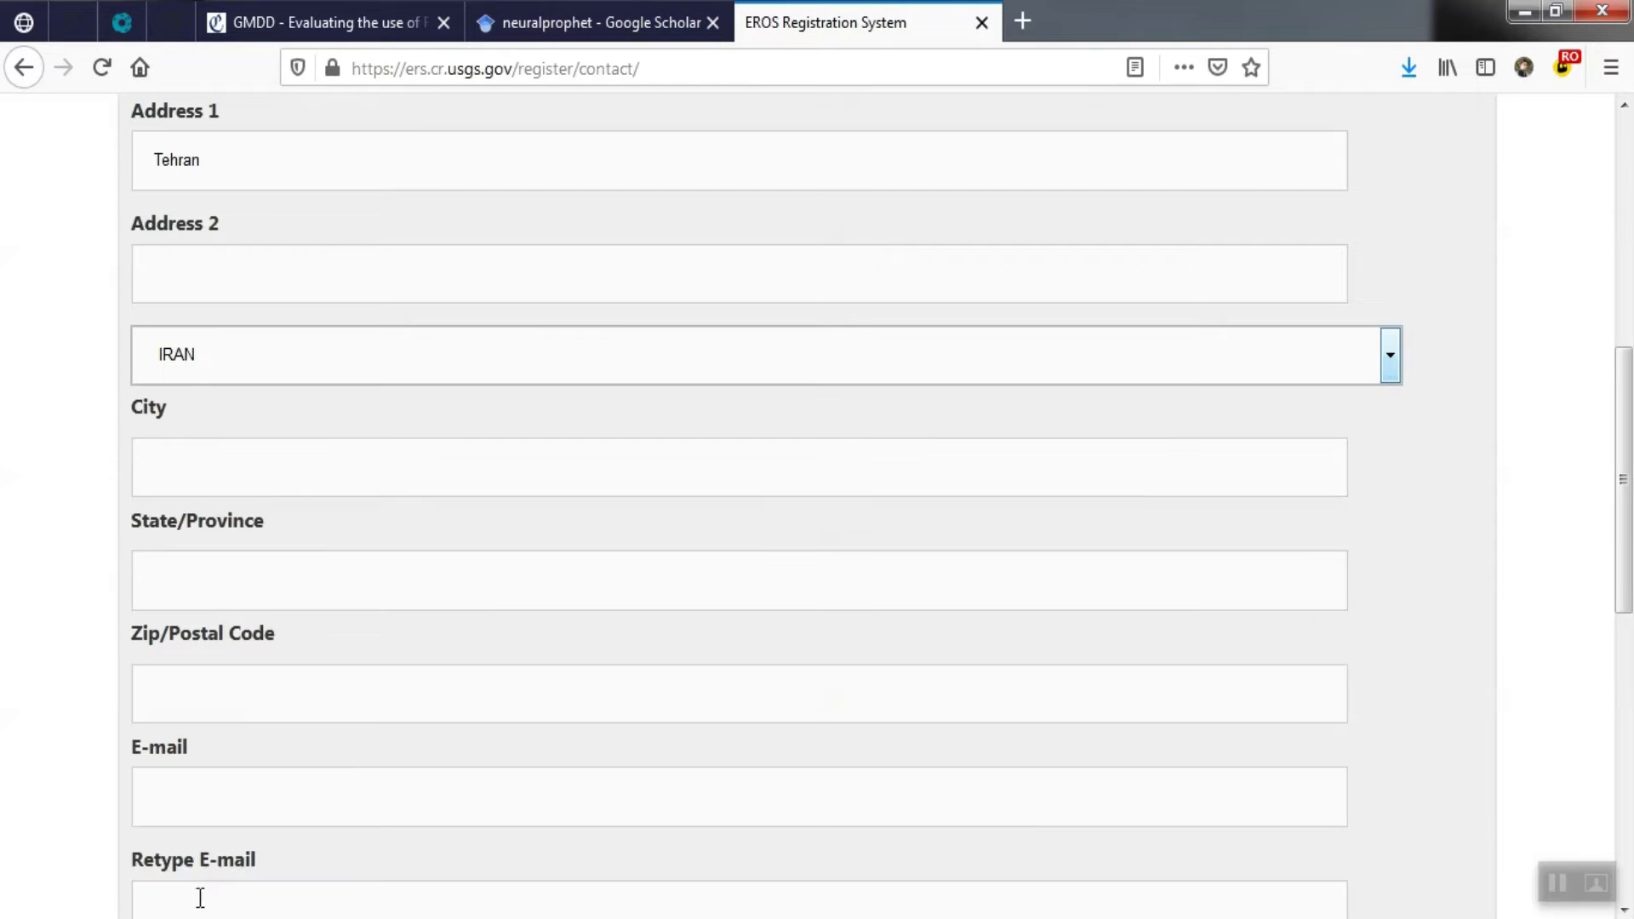
left_click(304, 480)
type("Tehran")
left_click(282, 582)
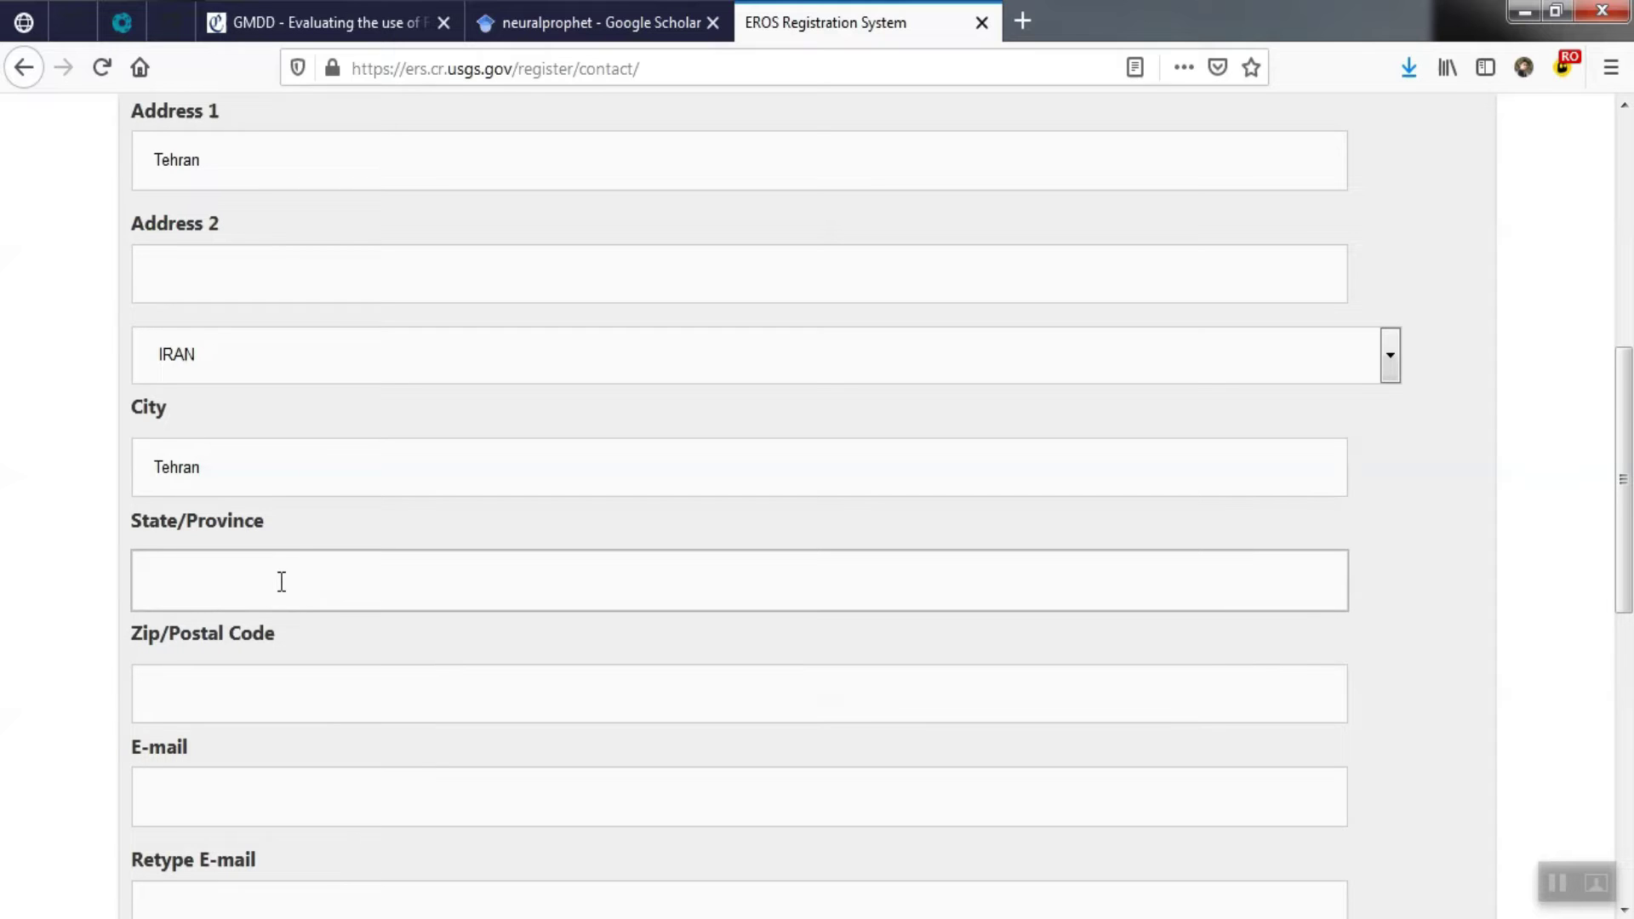
type("Tehran")
- Enter the e-mail address in both e-mail fields and save the contact information
scroll(282, 581, "down", 4)
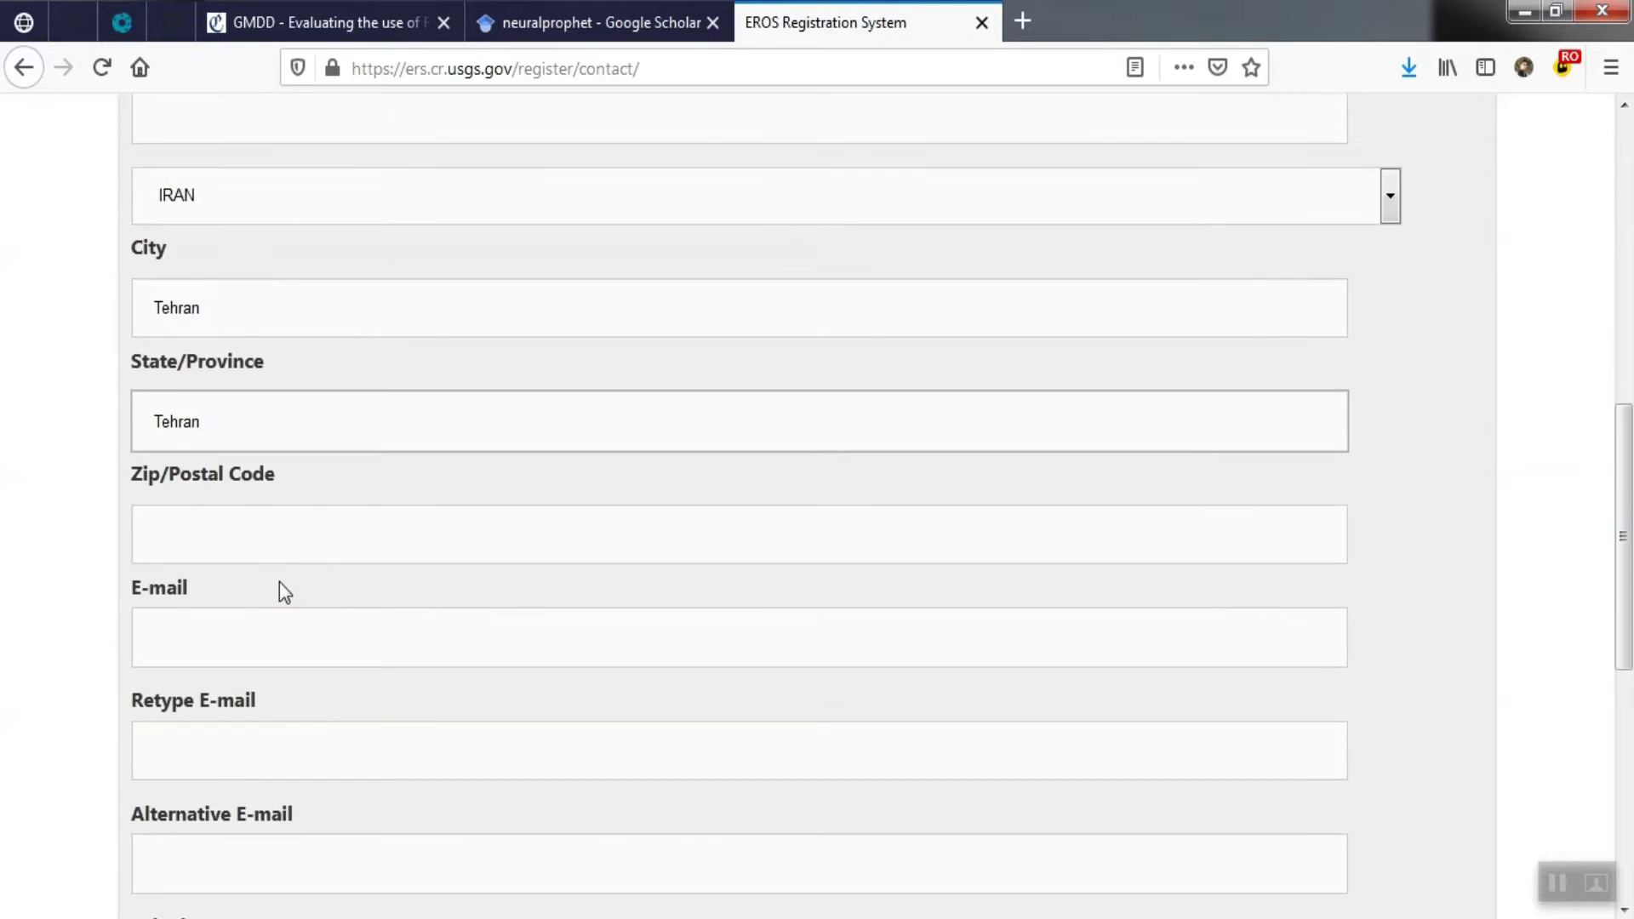
left_click(252, 481)
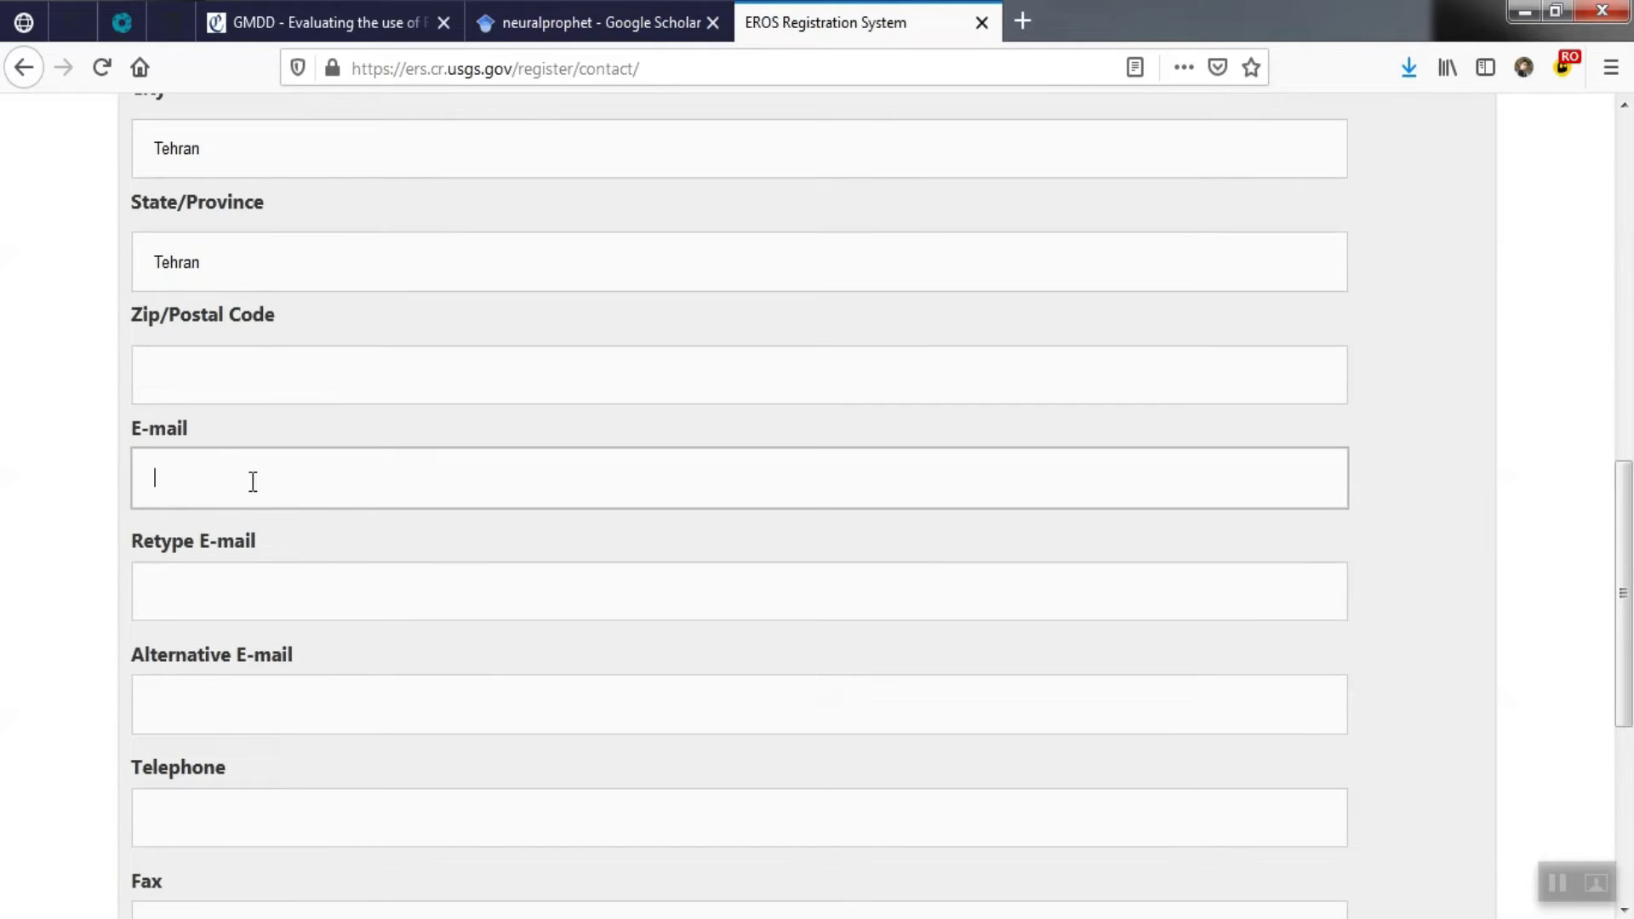
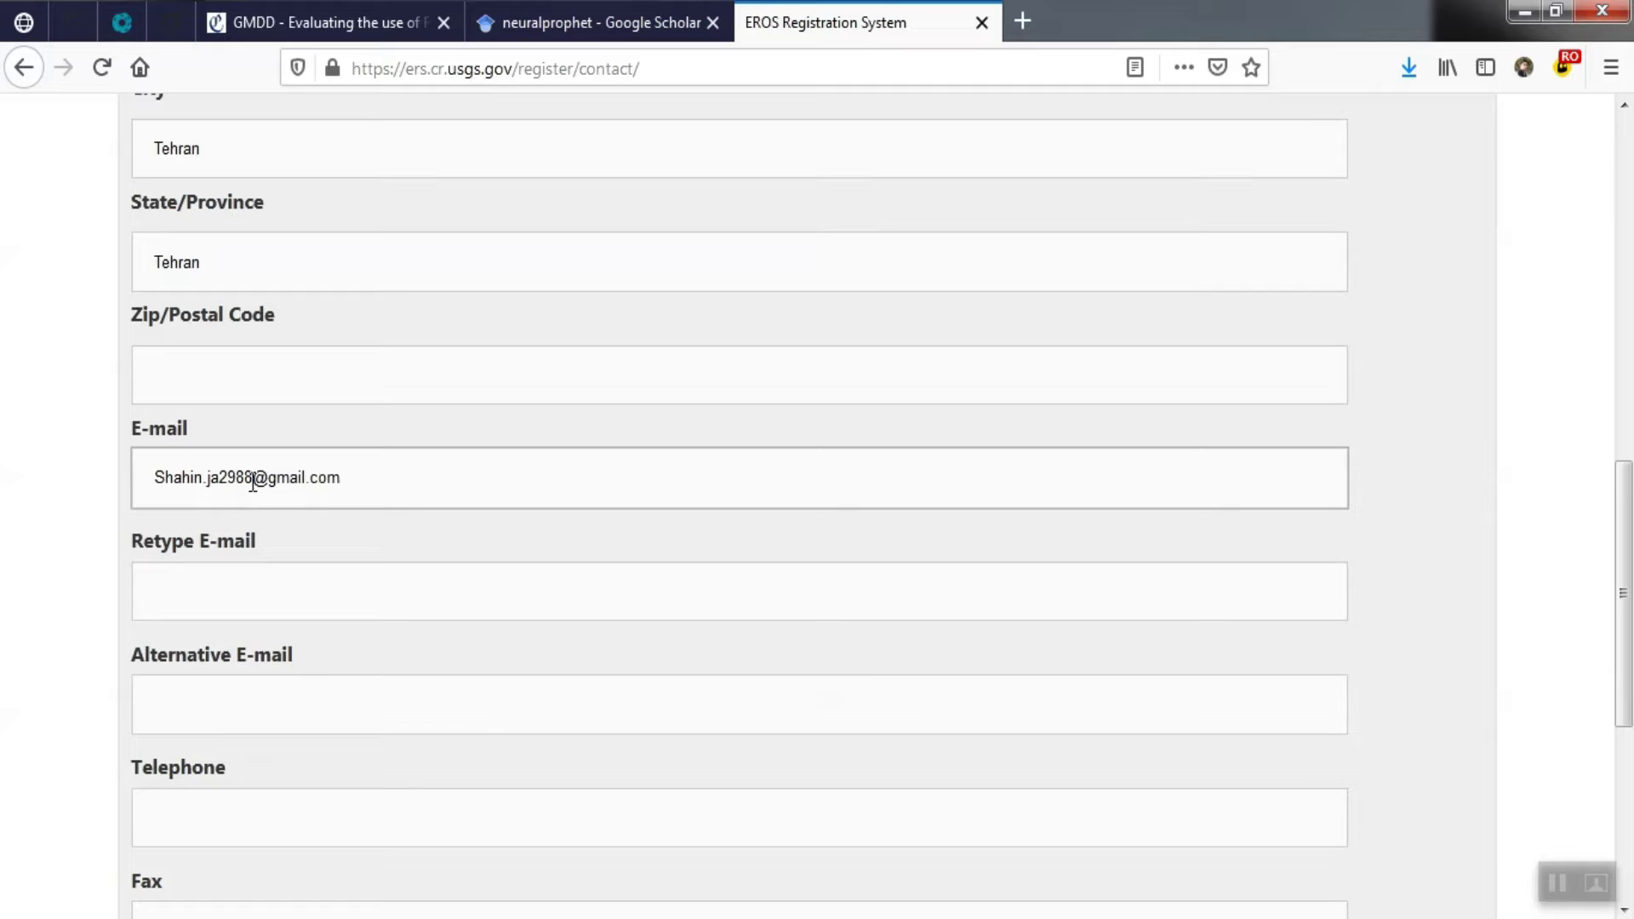
left_click(235, 582)
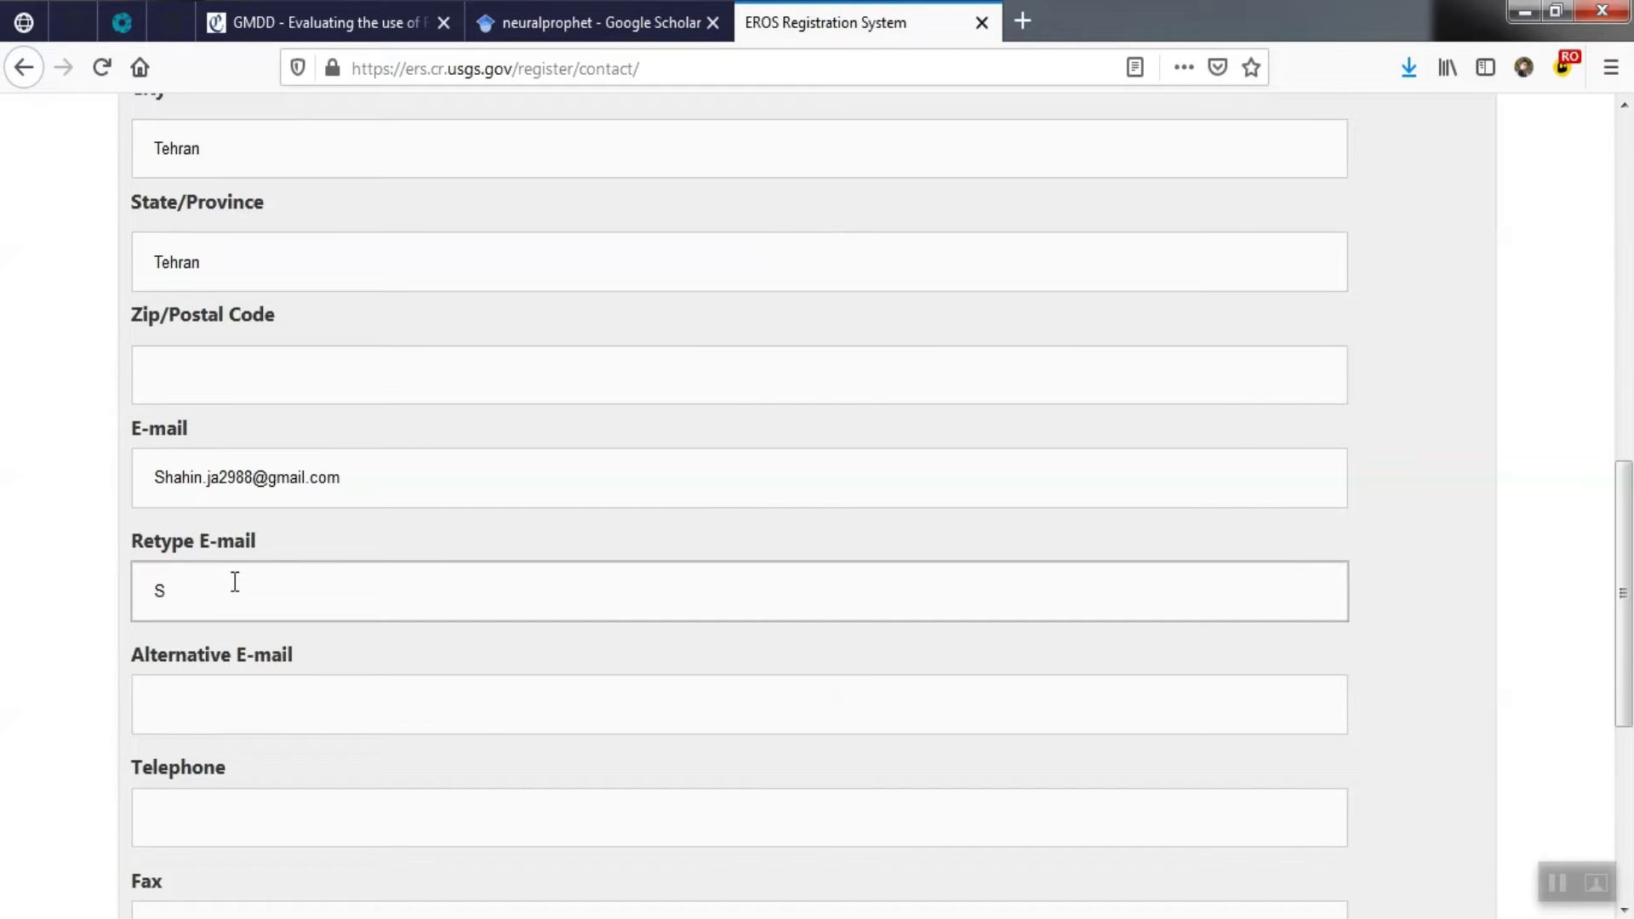
scroll(192, 583, "down", 2)
scroll(204, 601, "down", 2)
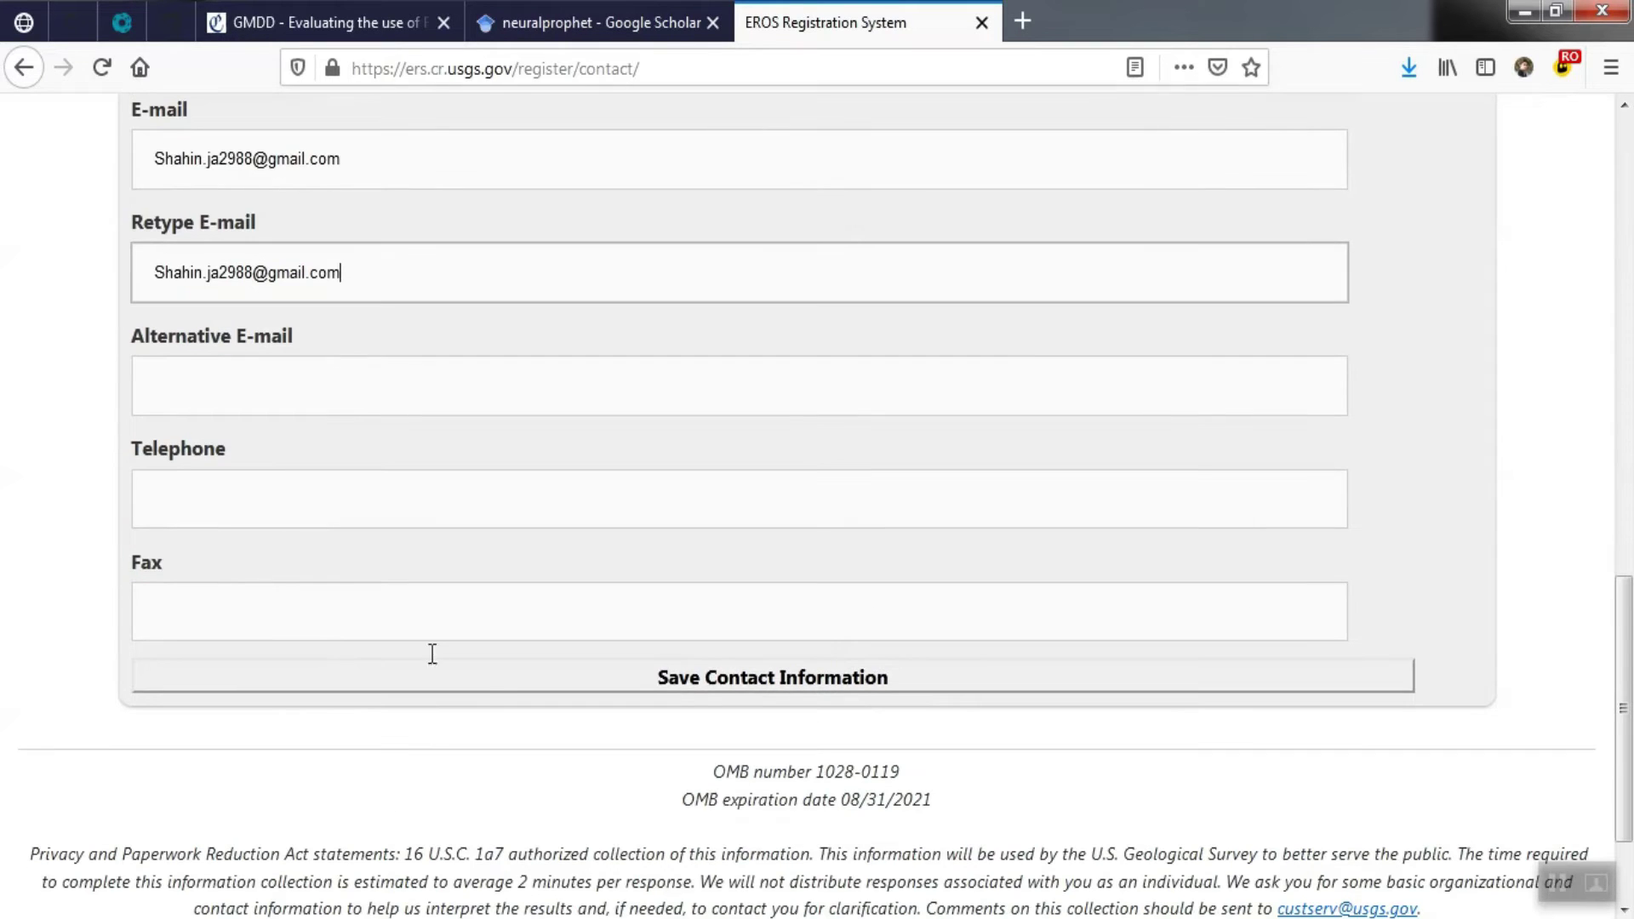
left_click(494, 693)
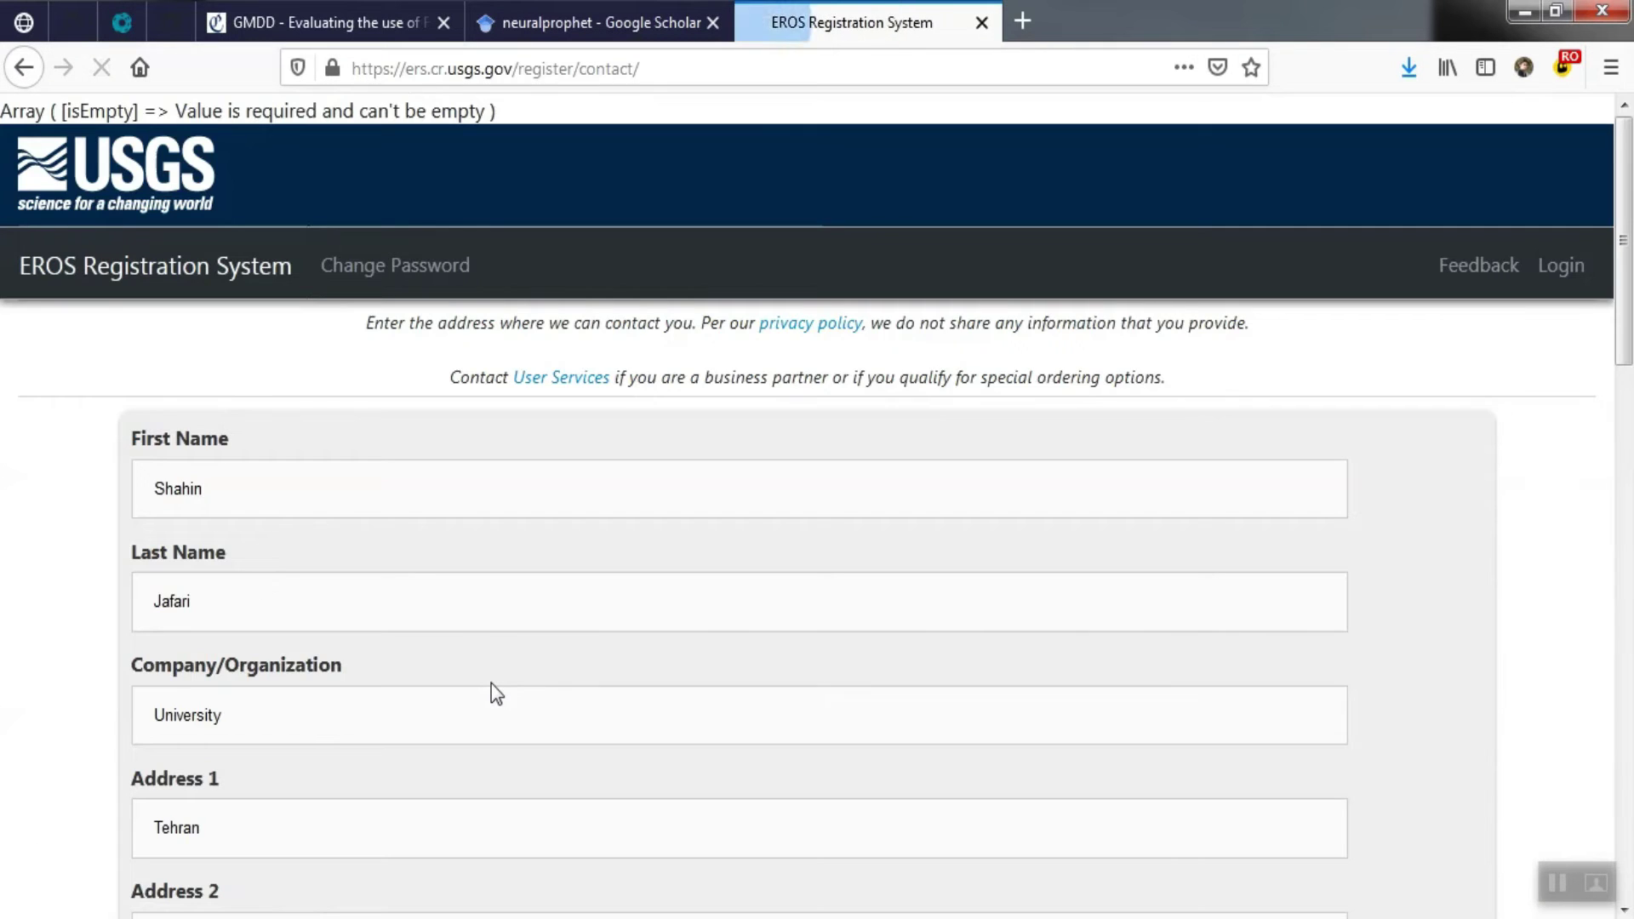
- Enter the telephone number and resubmit the contact information
scroll(494, 689, "down", 8)
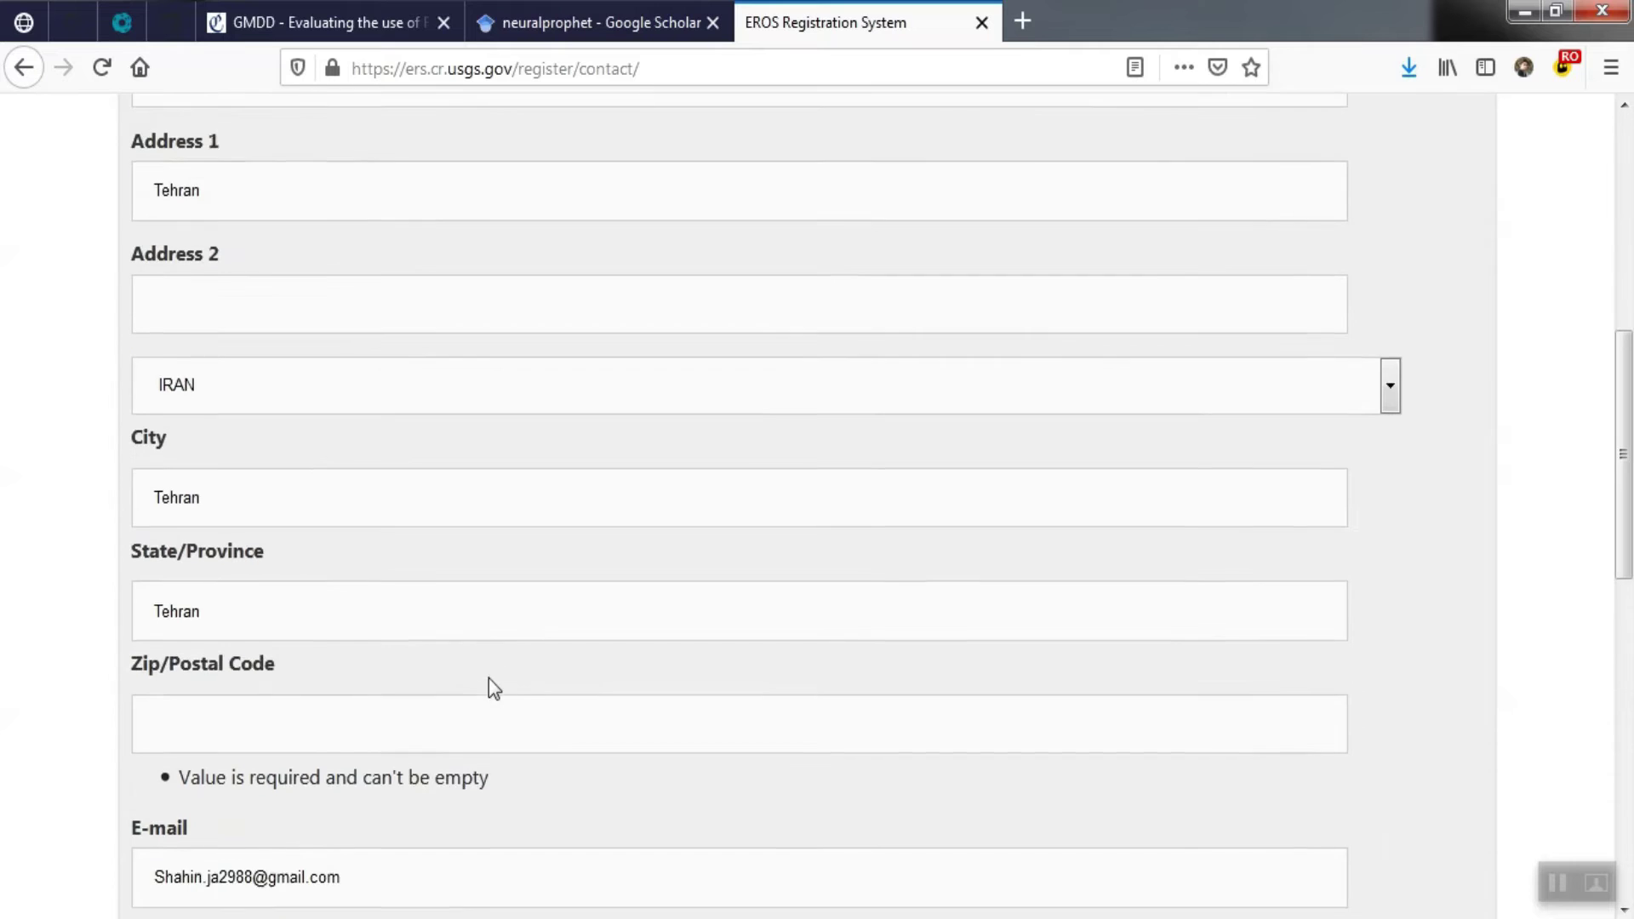
scroll(493, 687, "down", 2)
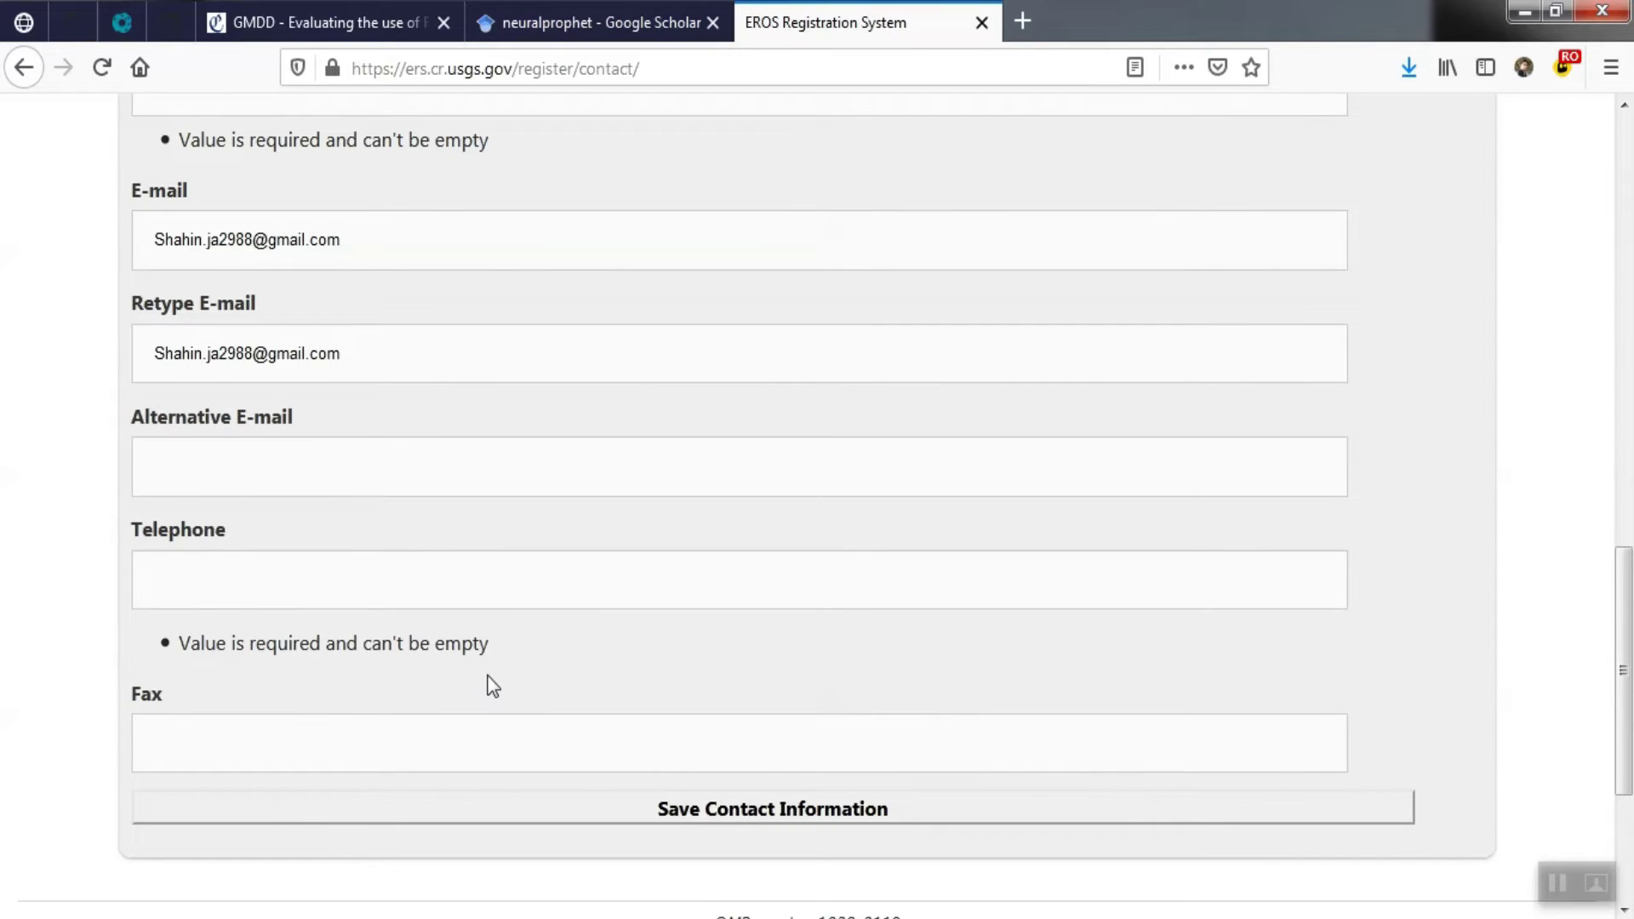
left_click(431, 601)
left_click(621, 814)
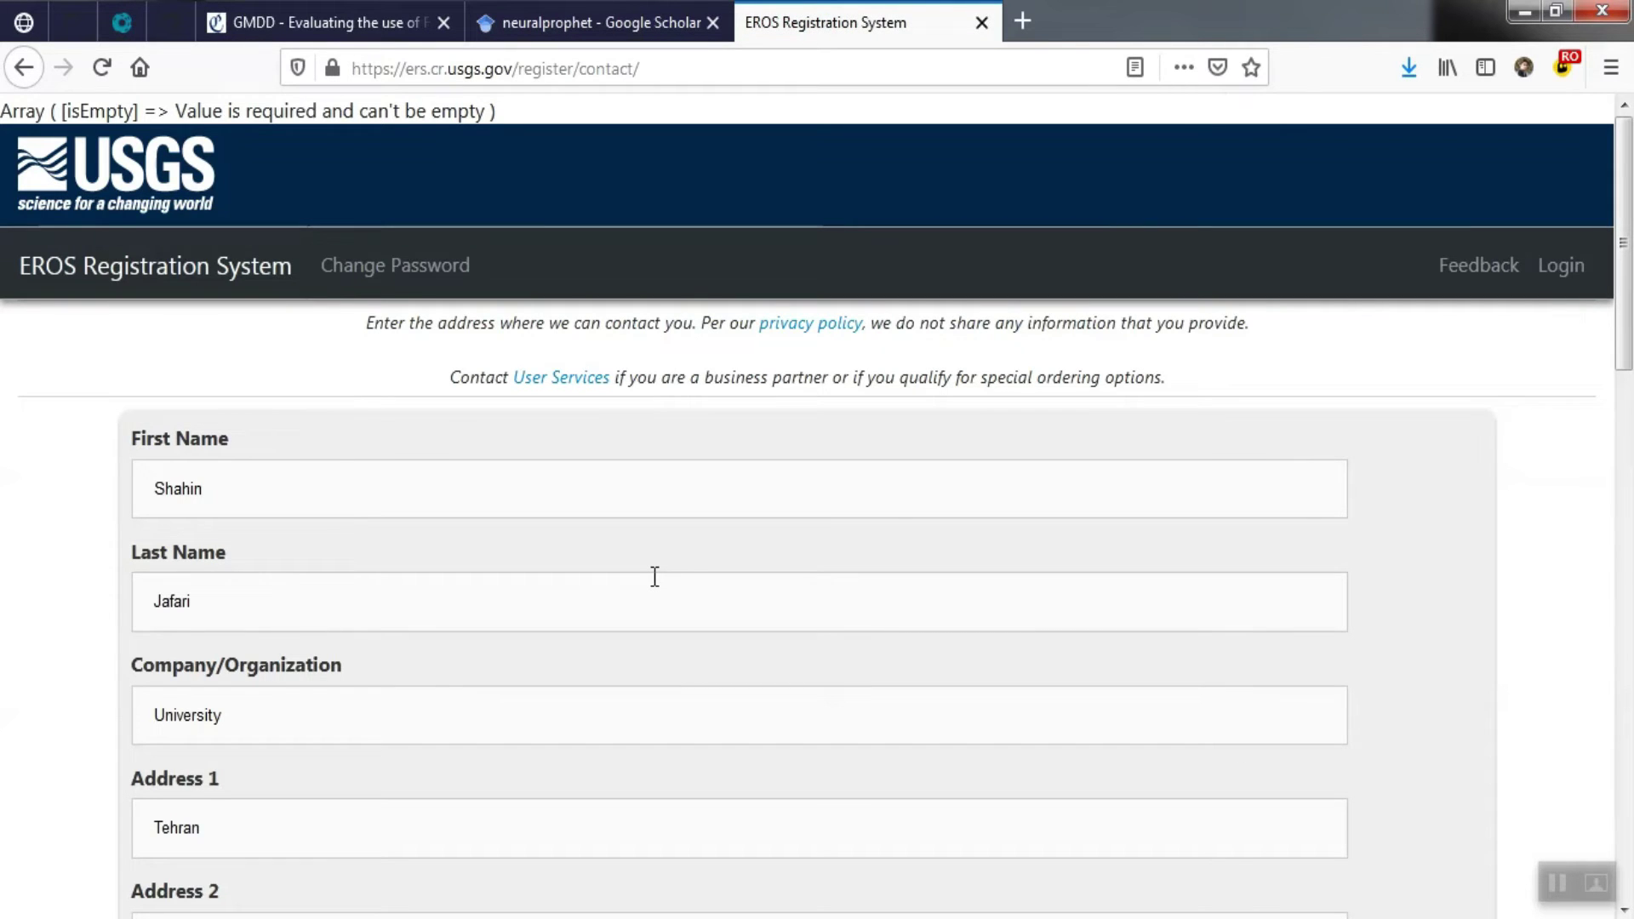
- Fill in the missing Zip/Postal Code field with a numeric code
scroll(654, 577, "down", 9)
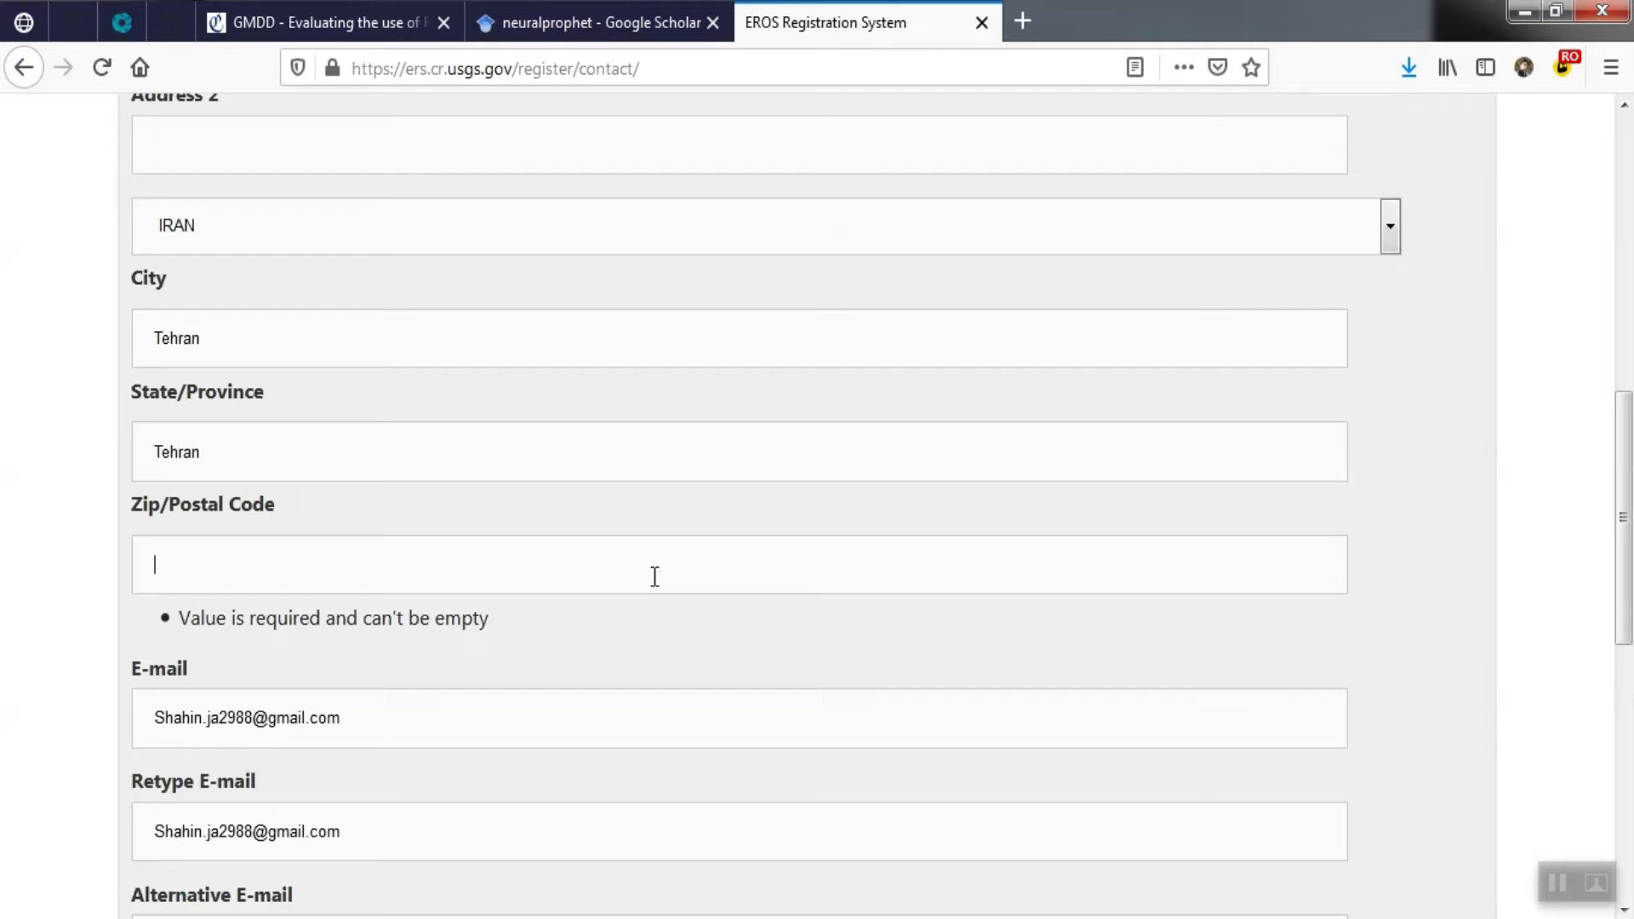
scroll(655, 577, "down", 6)
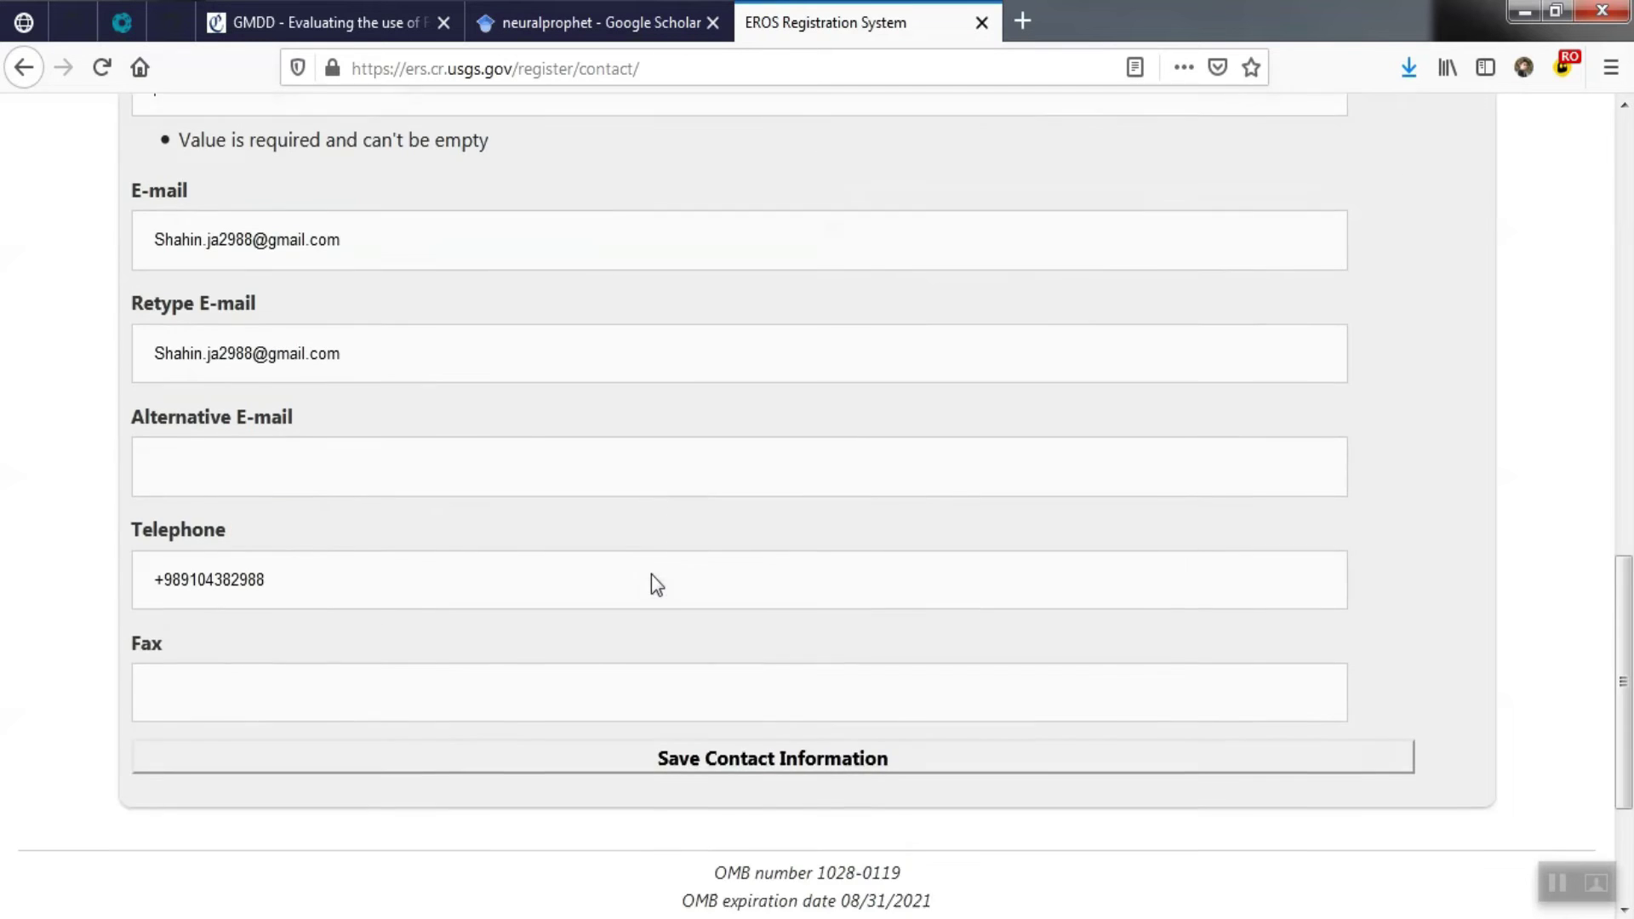
scroll(653, 575, "up", 4)
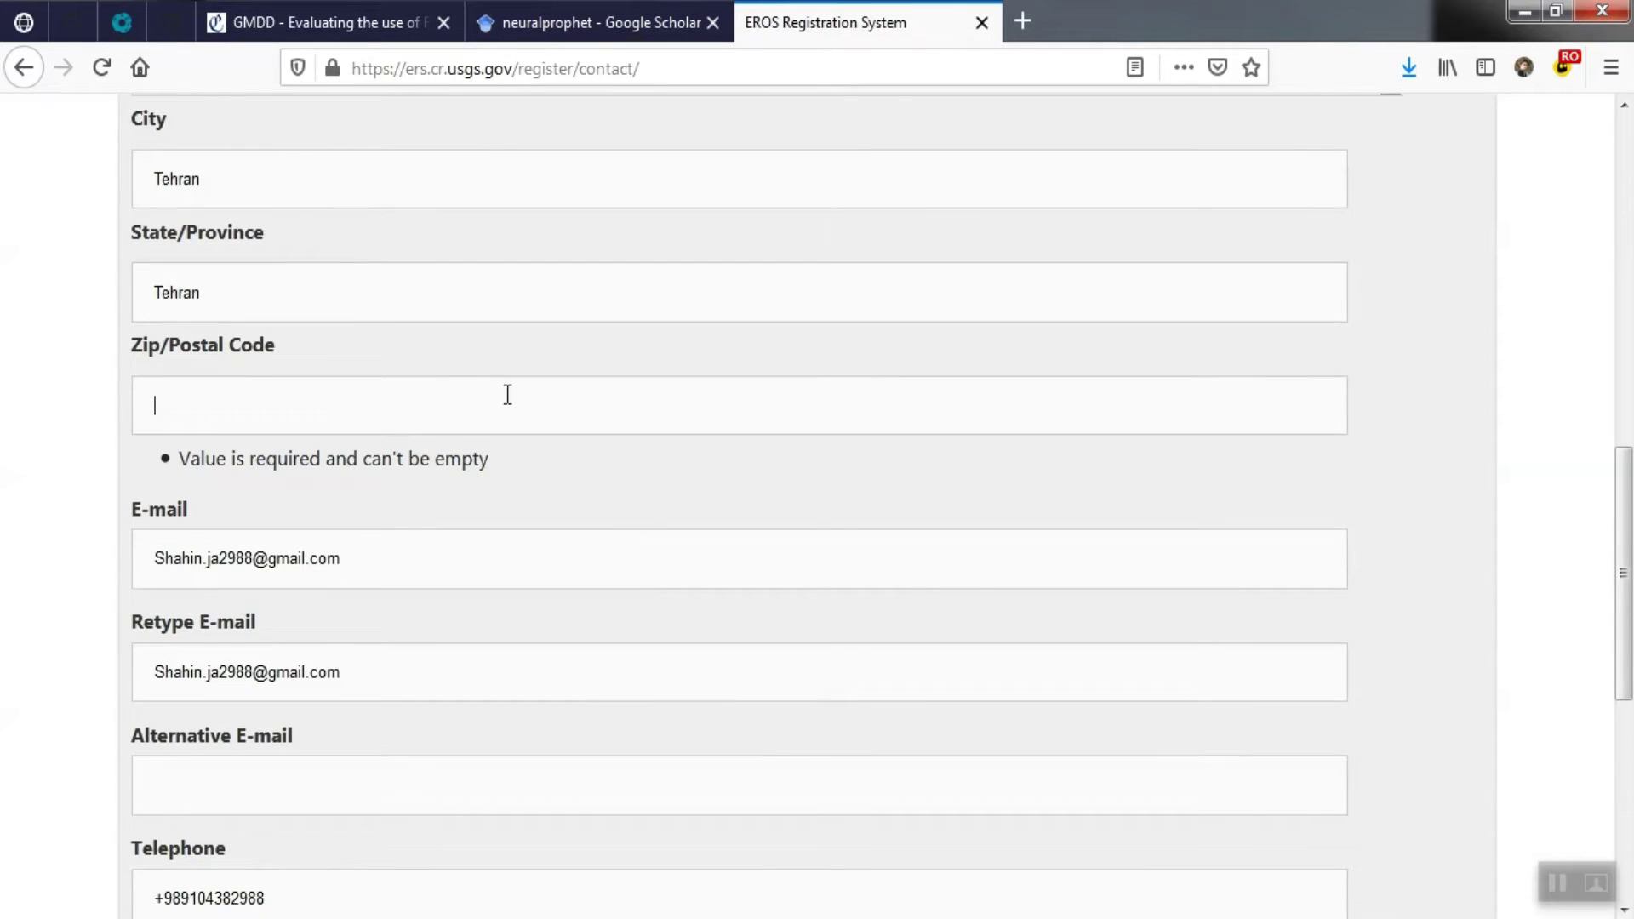
left_click(498, 390)
type("1")
key("BackSpace")
type("1234")
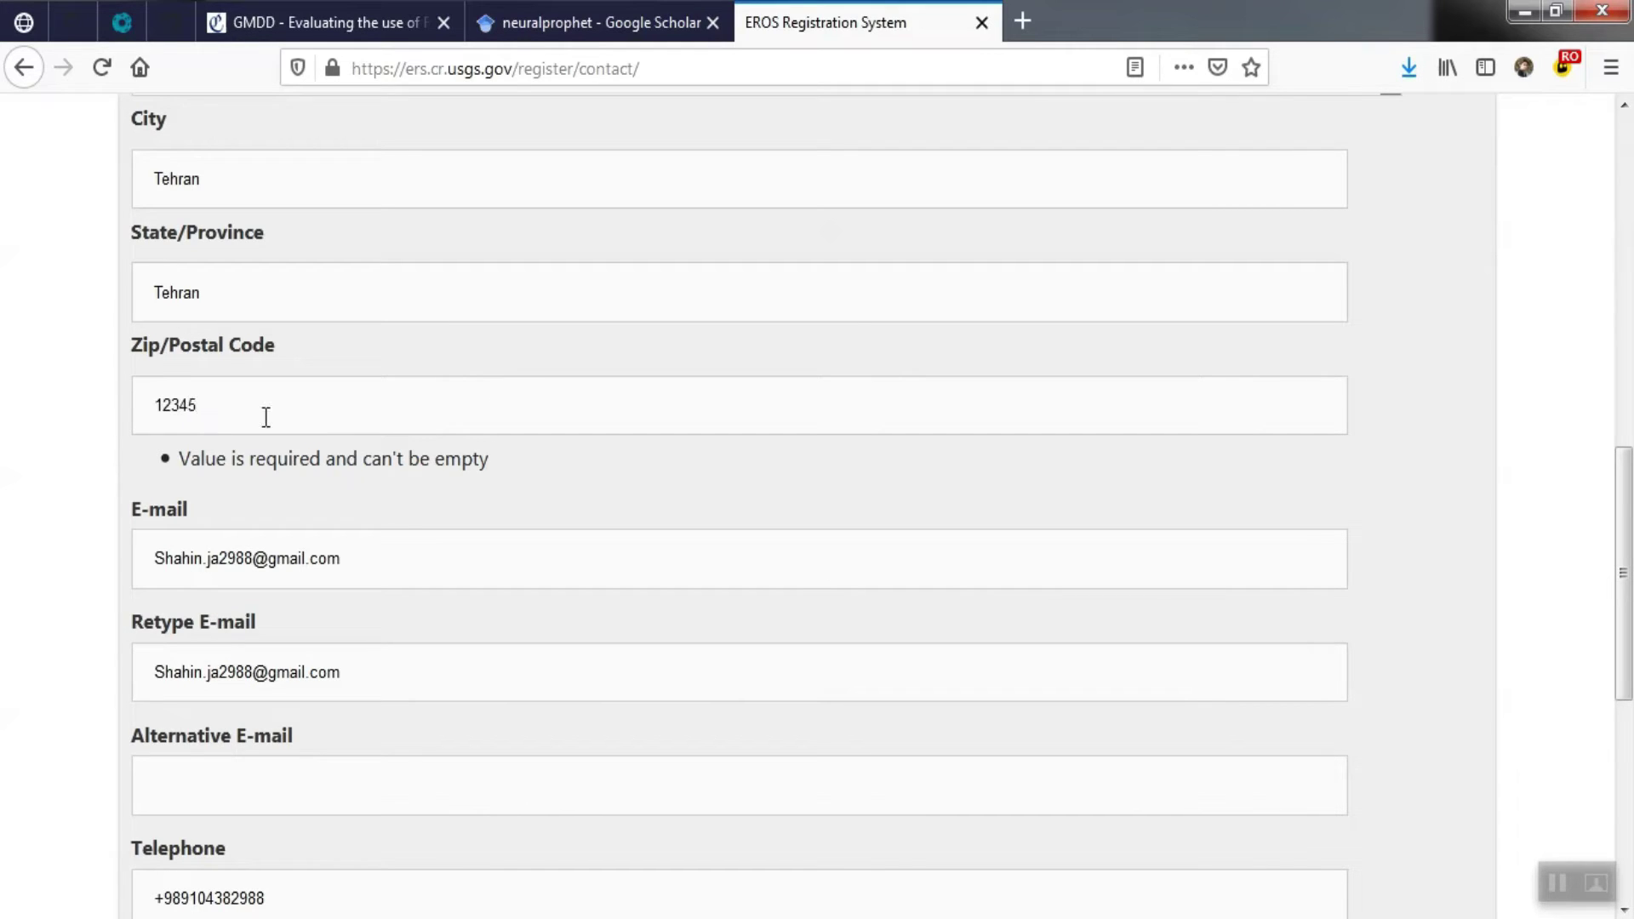
- Save the completed contact information and move on to the registration review page
scroll(281, 429, "down", 7)
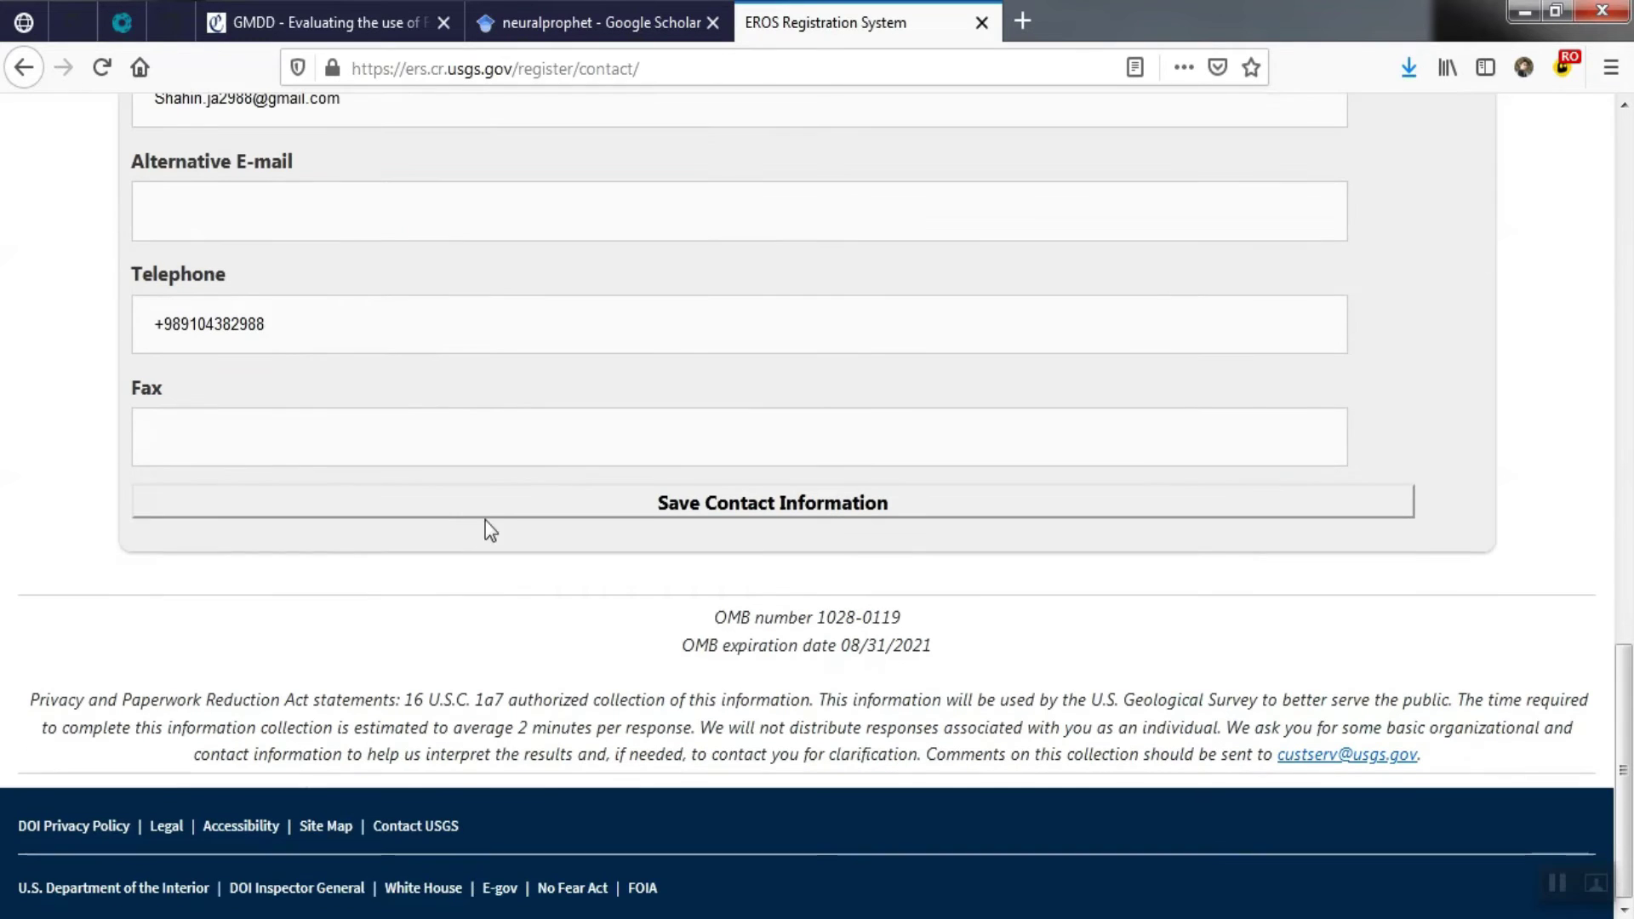
left_click(501, 507)
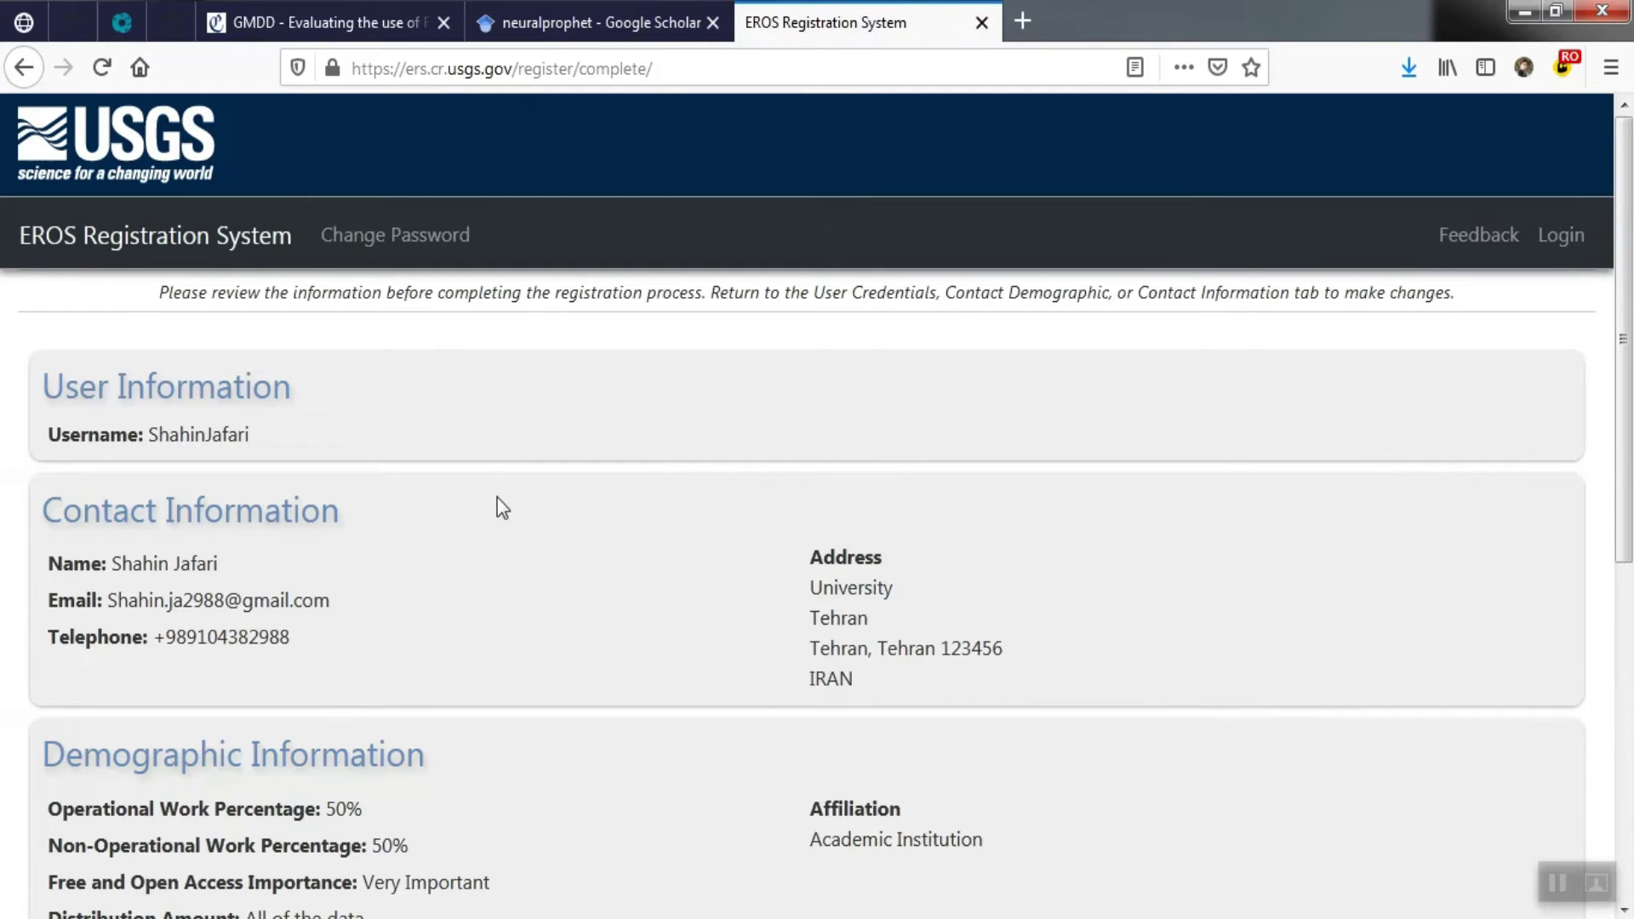
- Submit the reviewed EROS registration, then go to the Login page
scroll(497, 500, "down", 3)
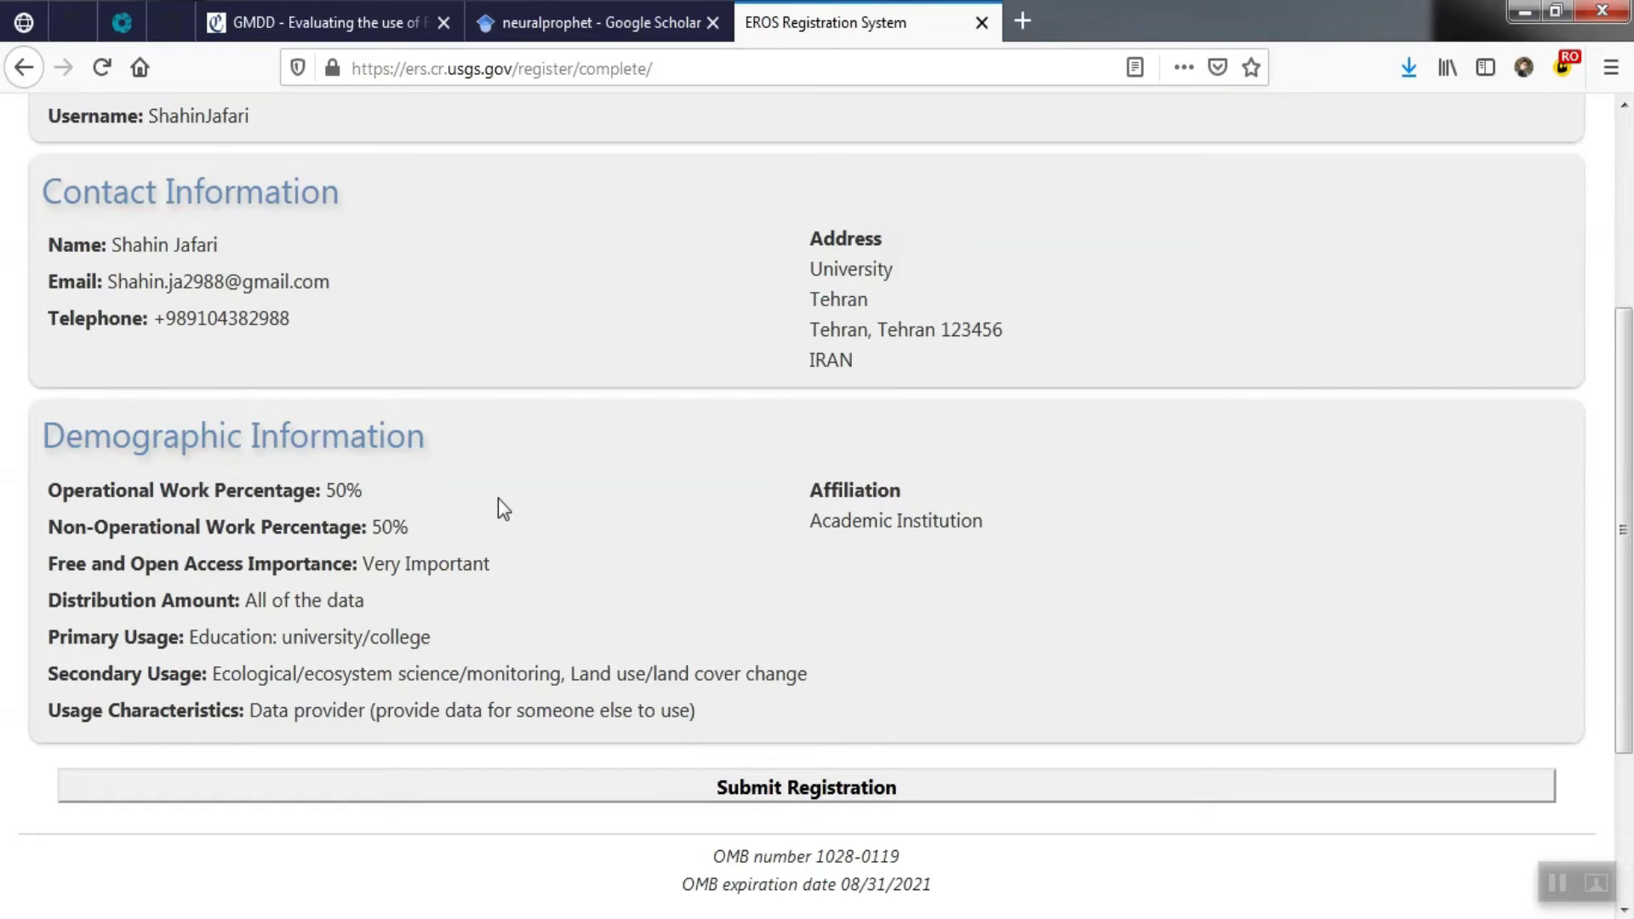
left_click(585, 784)
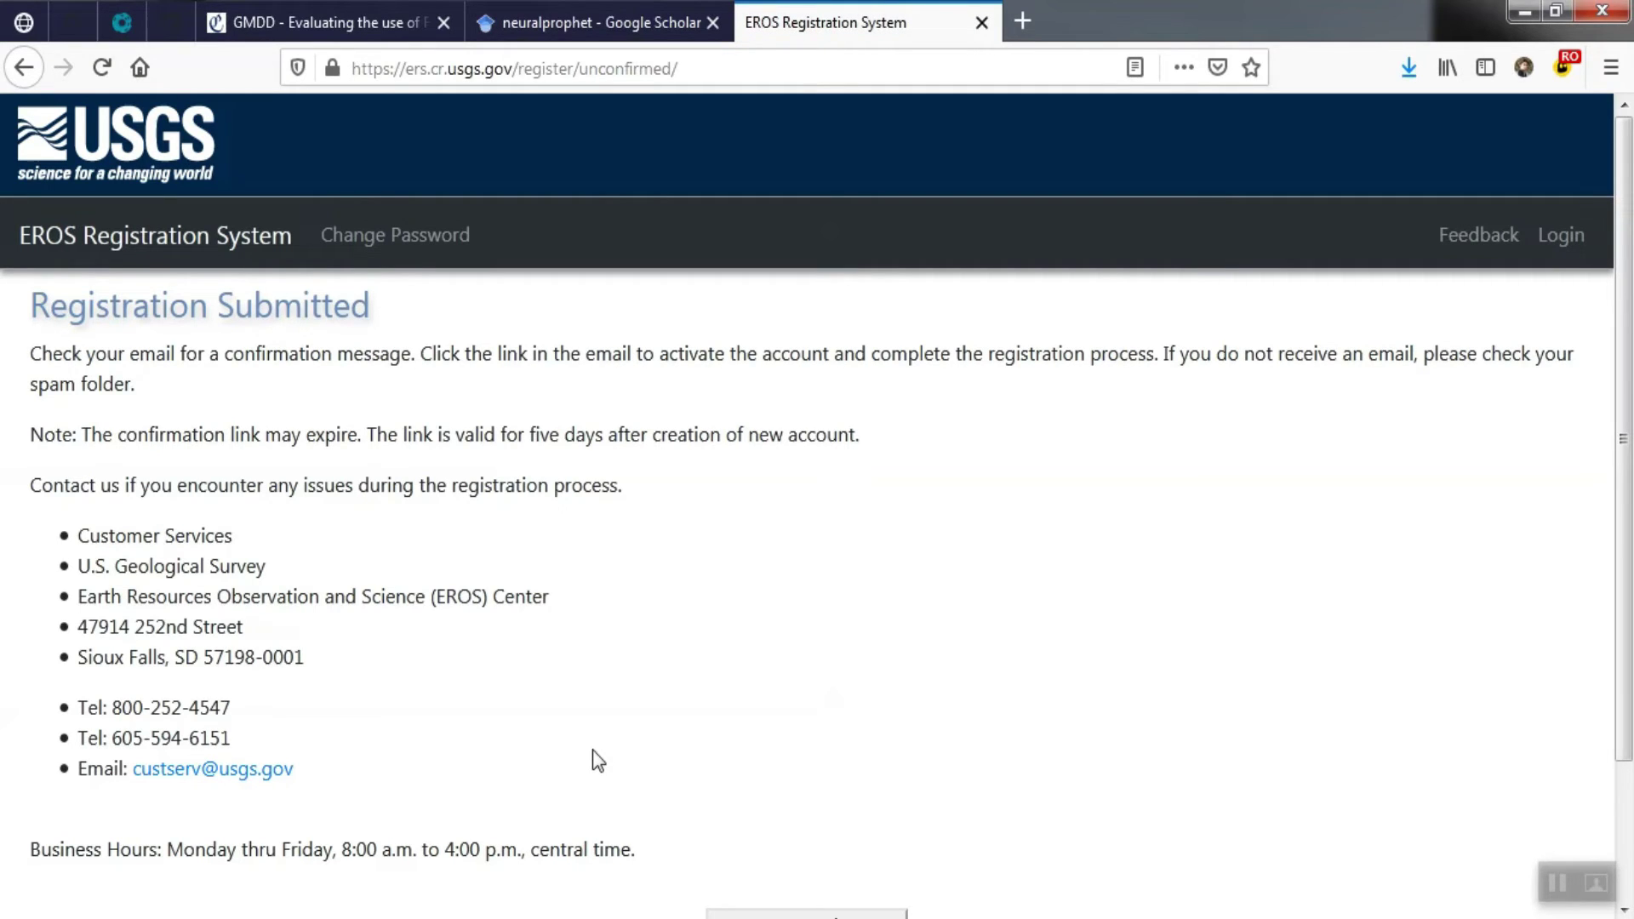
left_click(1546, 249)
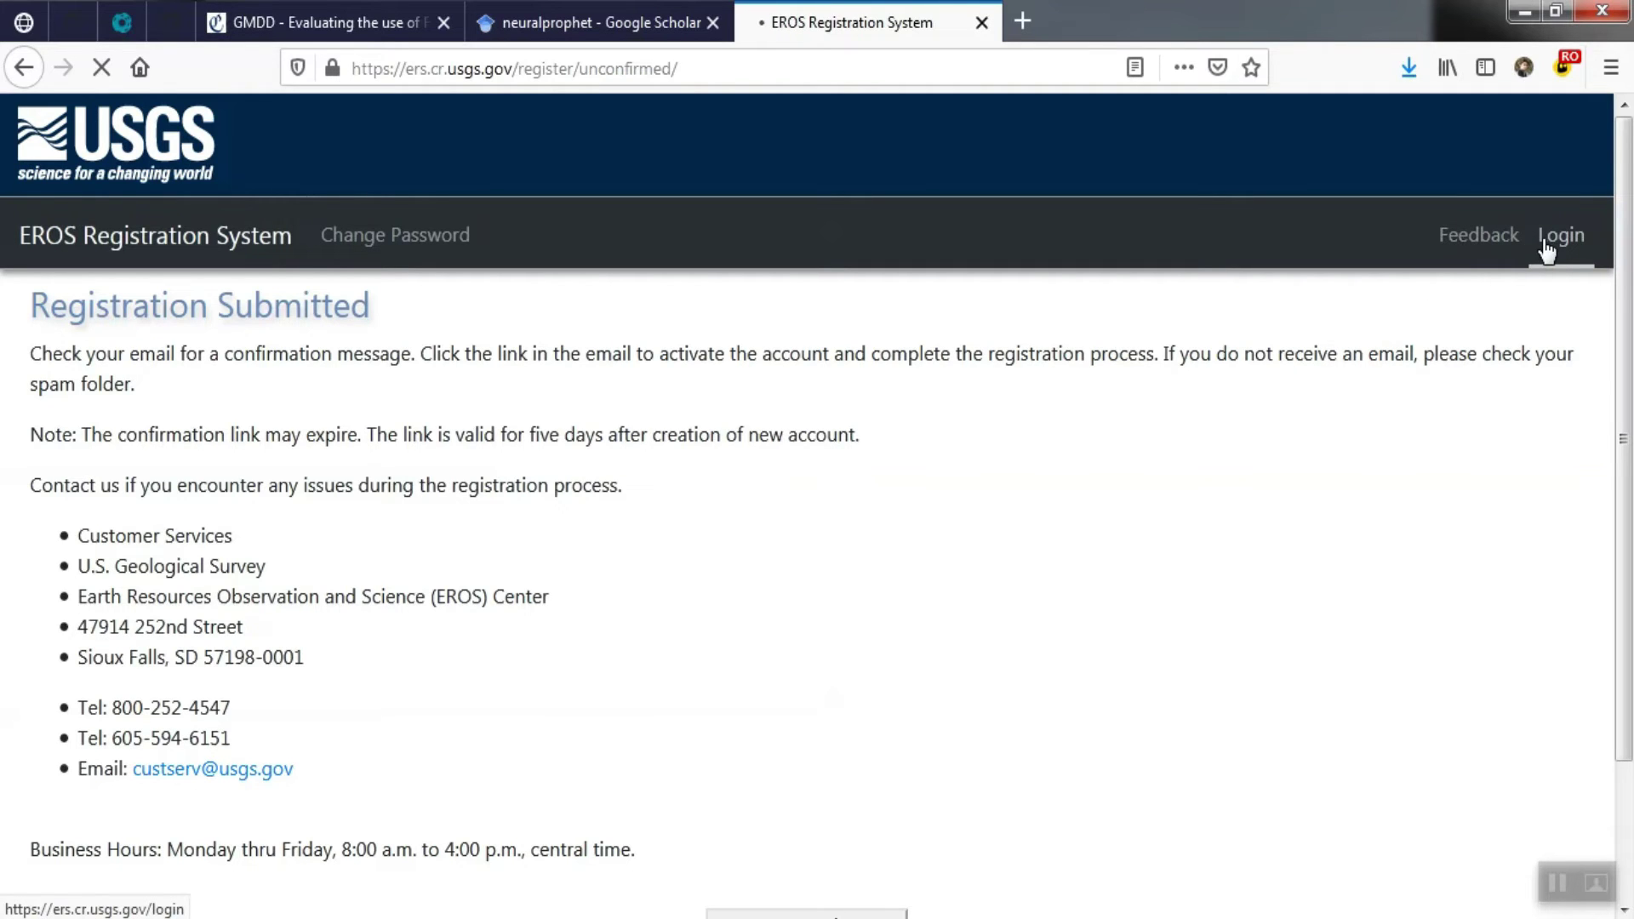
- Sign in with the new account's username and password, and let Firefox save the login
left_click(766, 437)
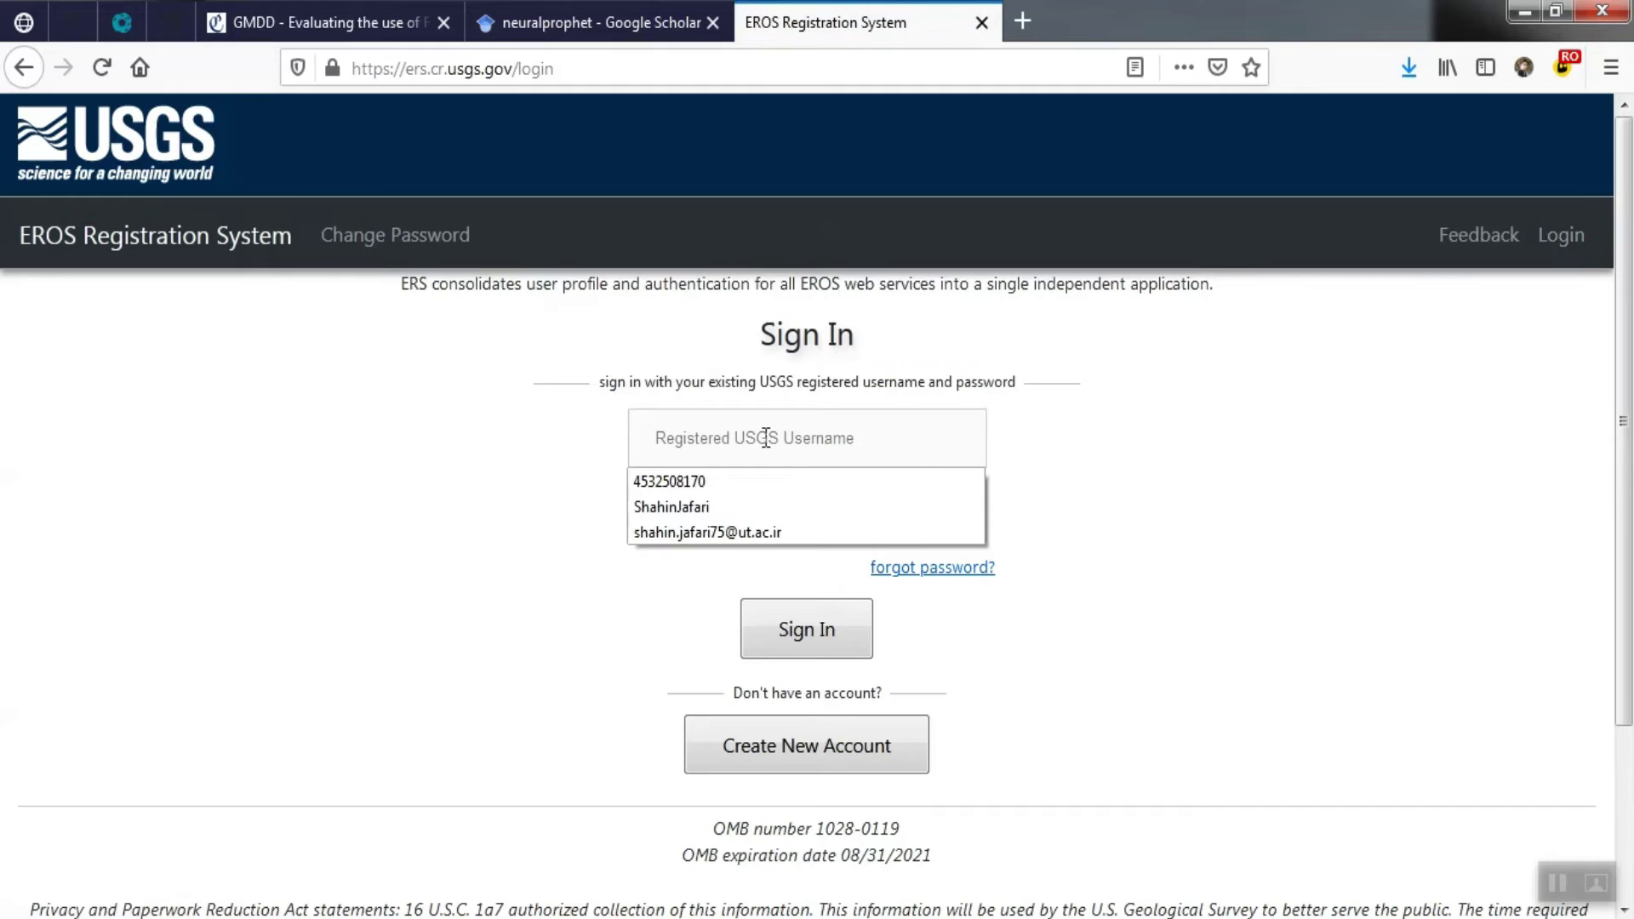
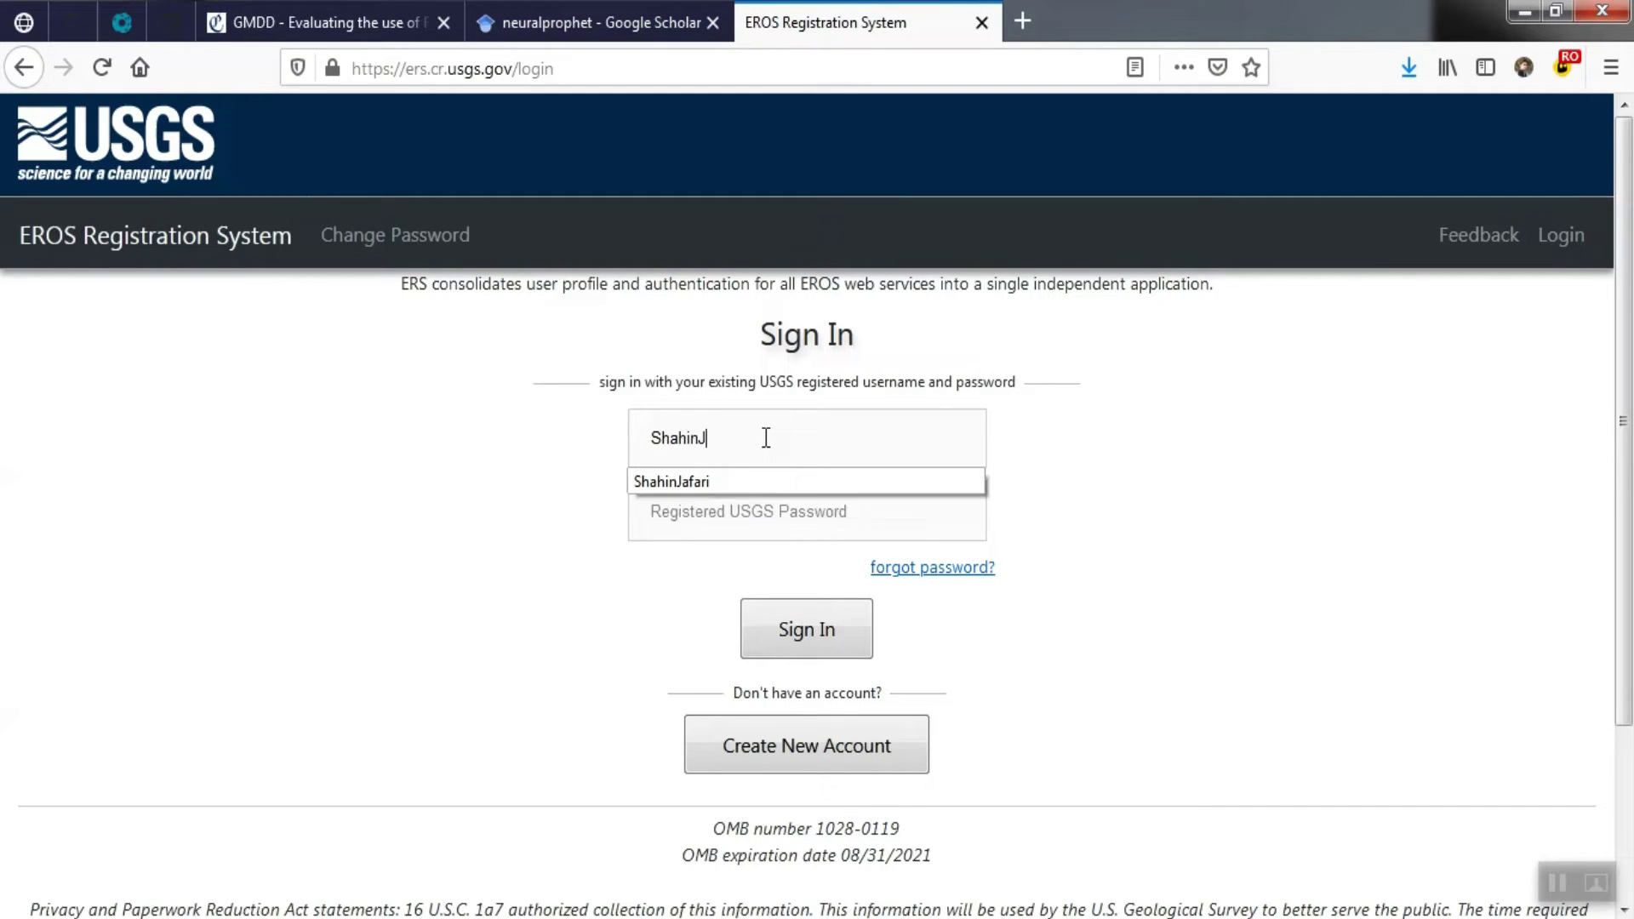
key("Tab")
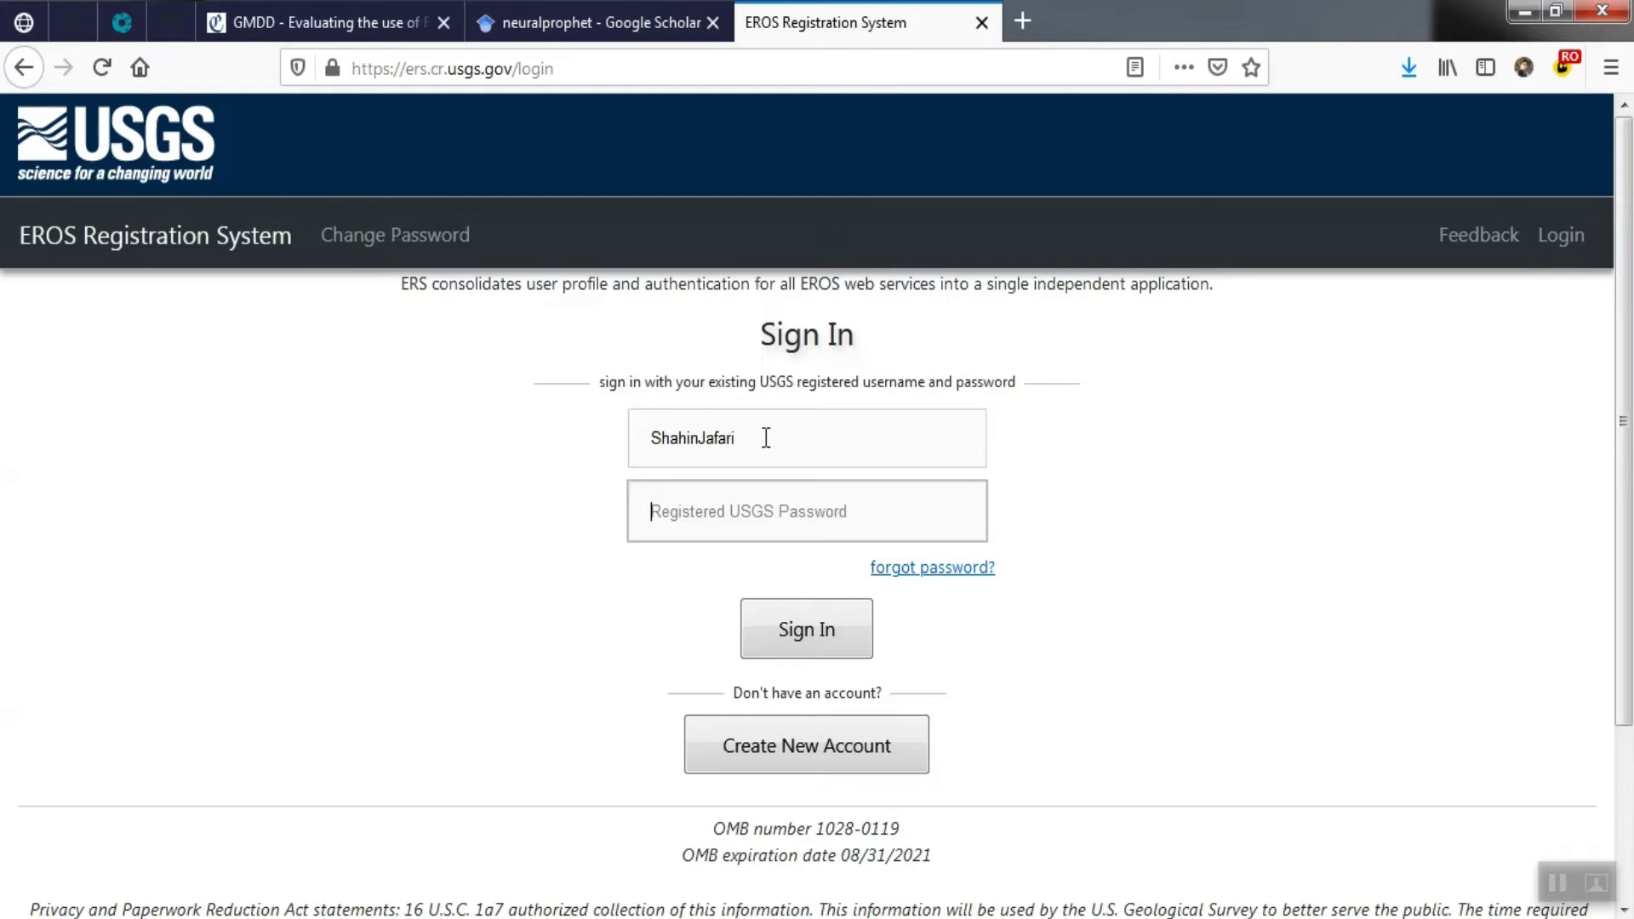
type("•")
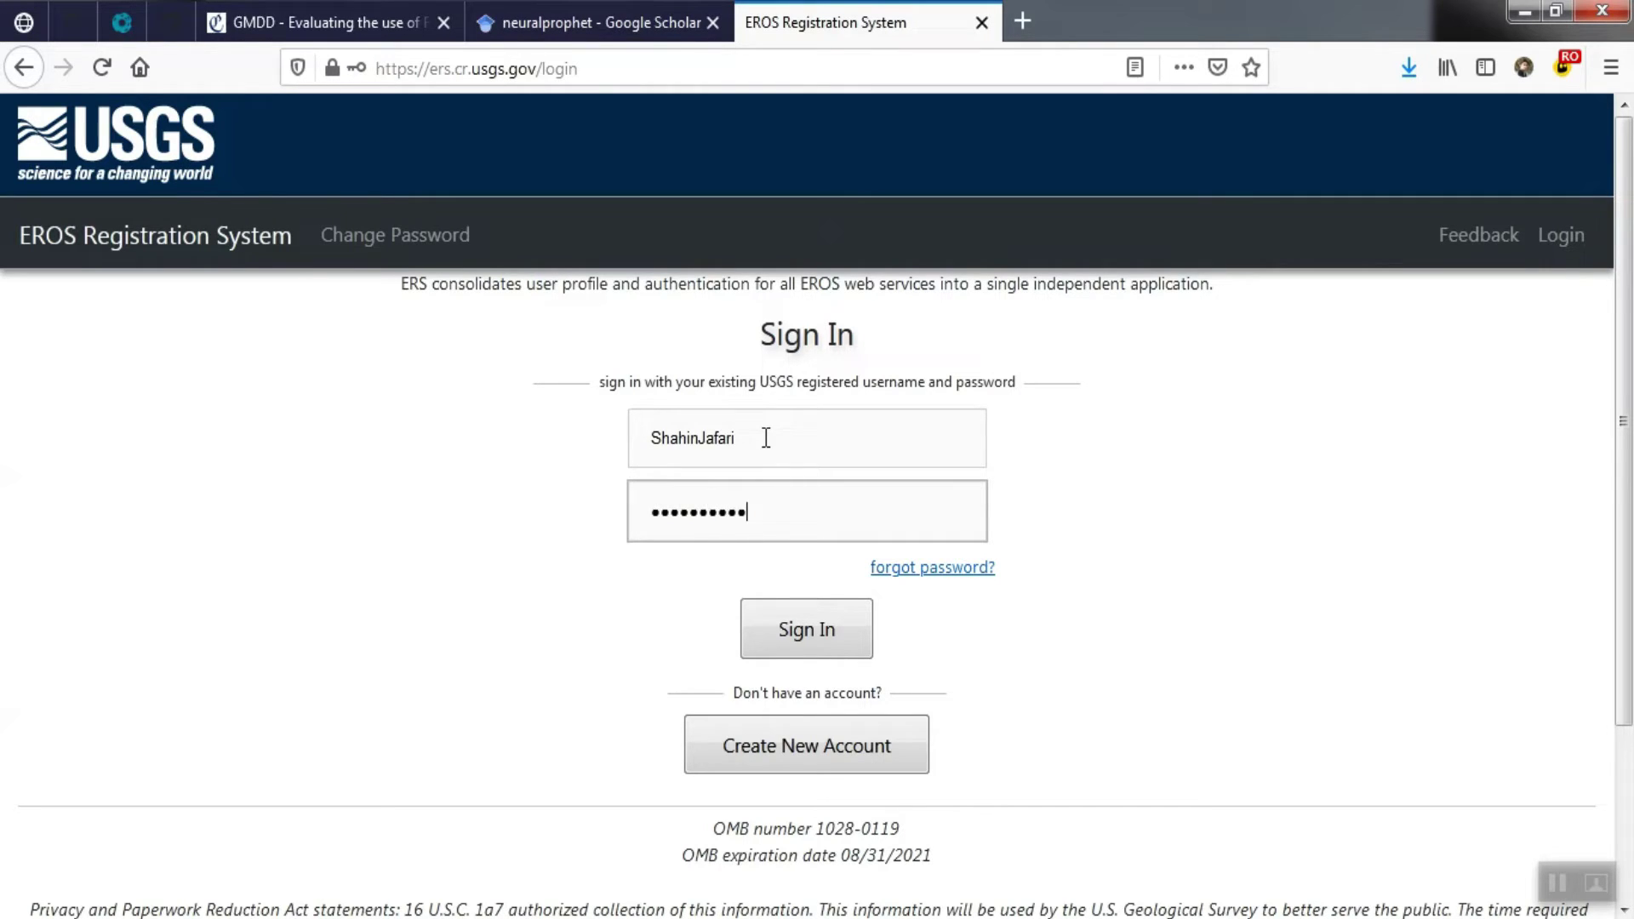
type("•")
left_click(793, 633)
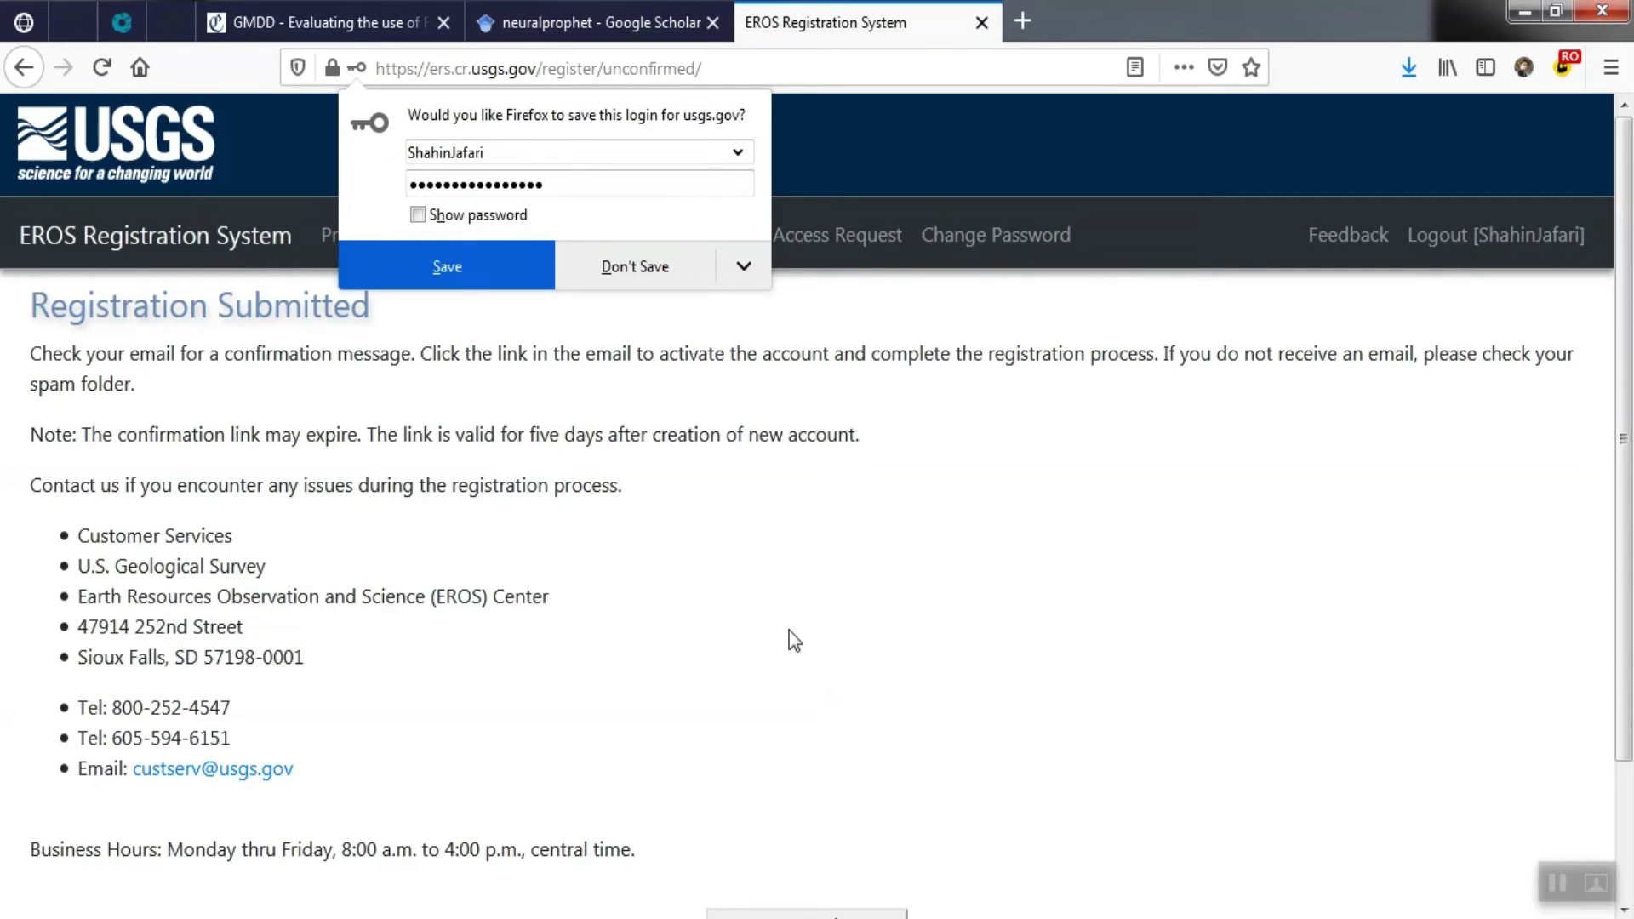
left_click(509, 284)
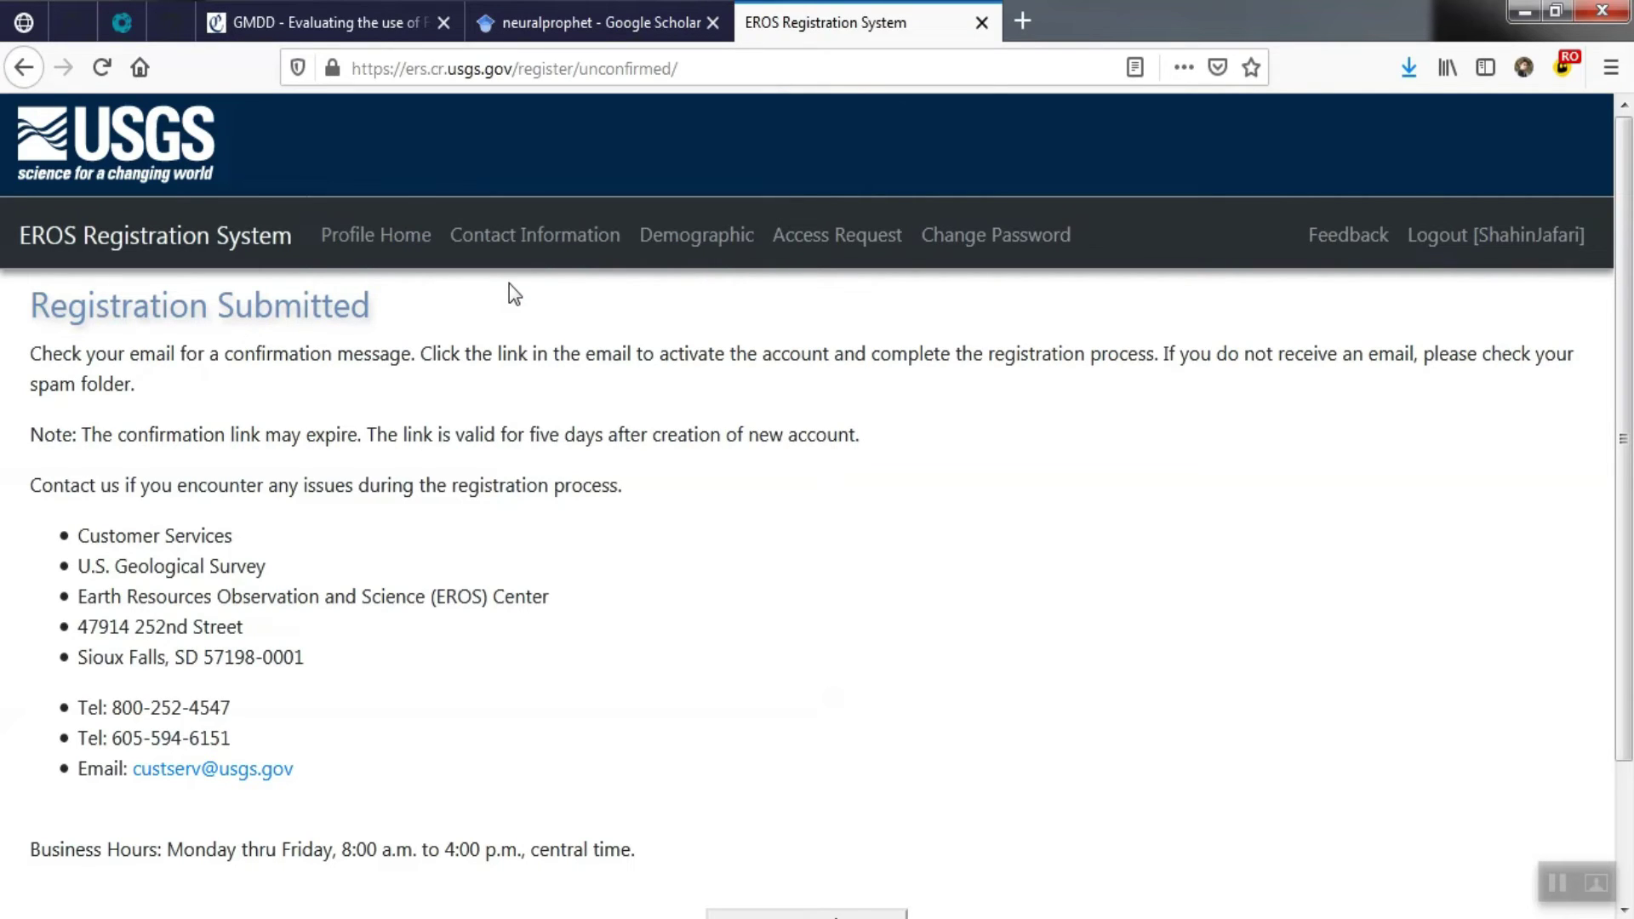
- Go to earthexplorer.usgs.gov using the address-bar suggestion for 'earth'
left_click(631, 68)
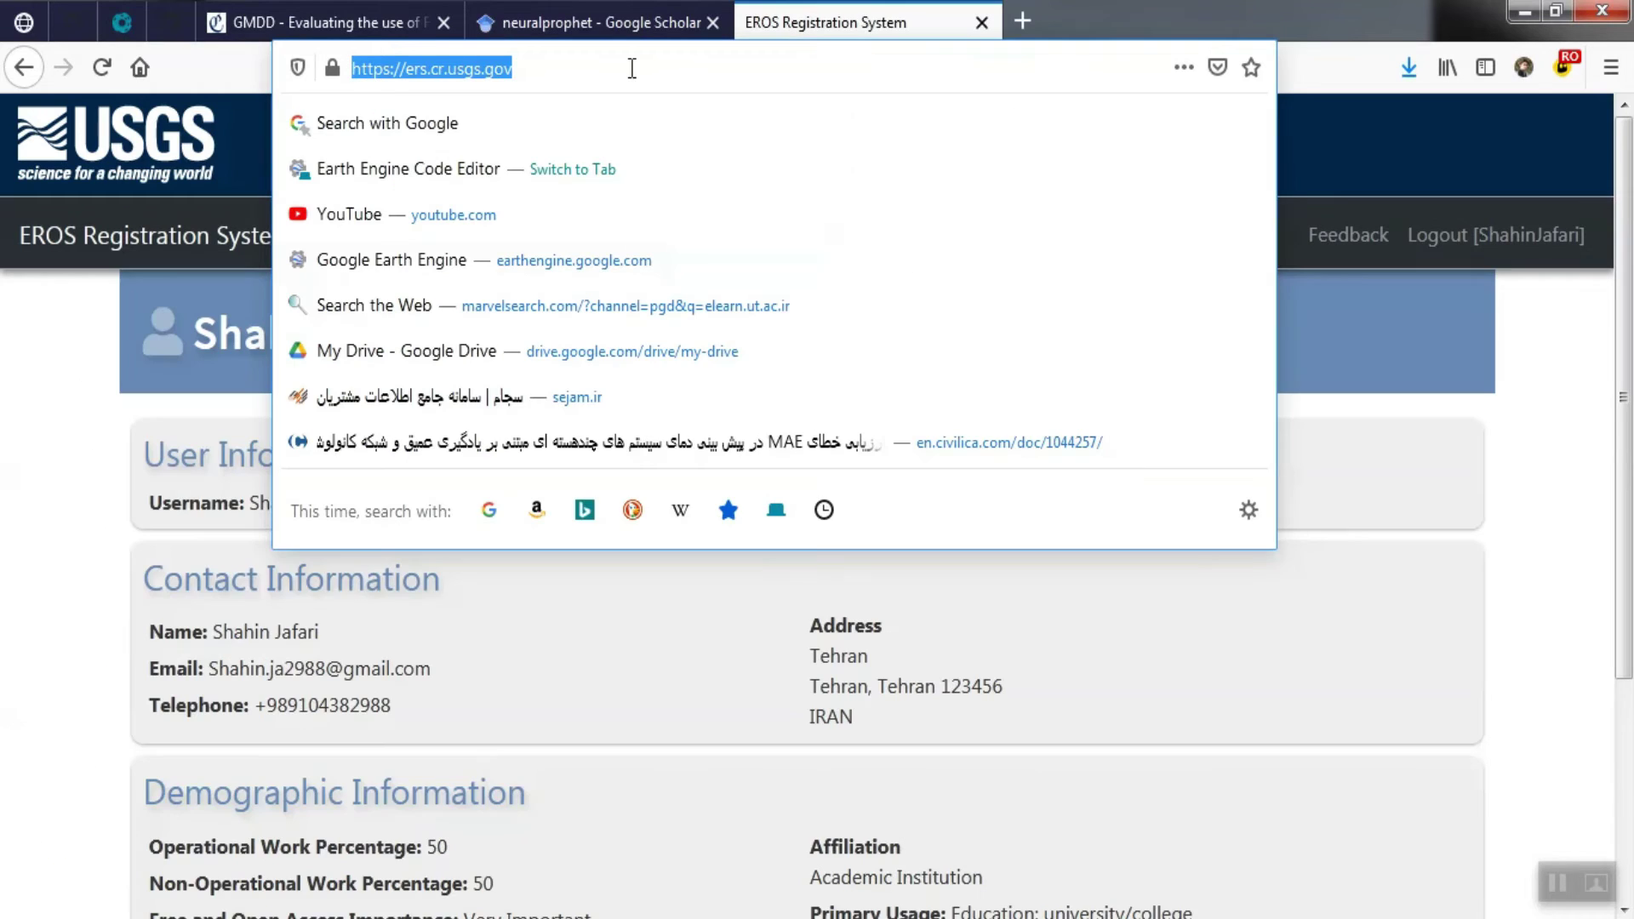
type("e")
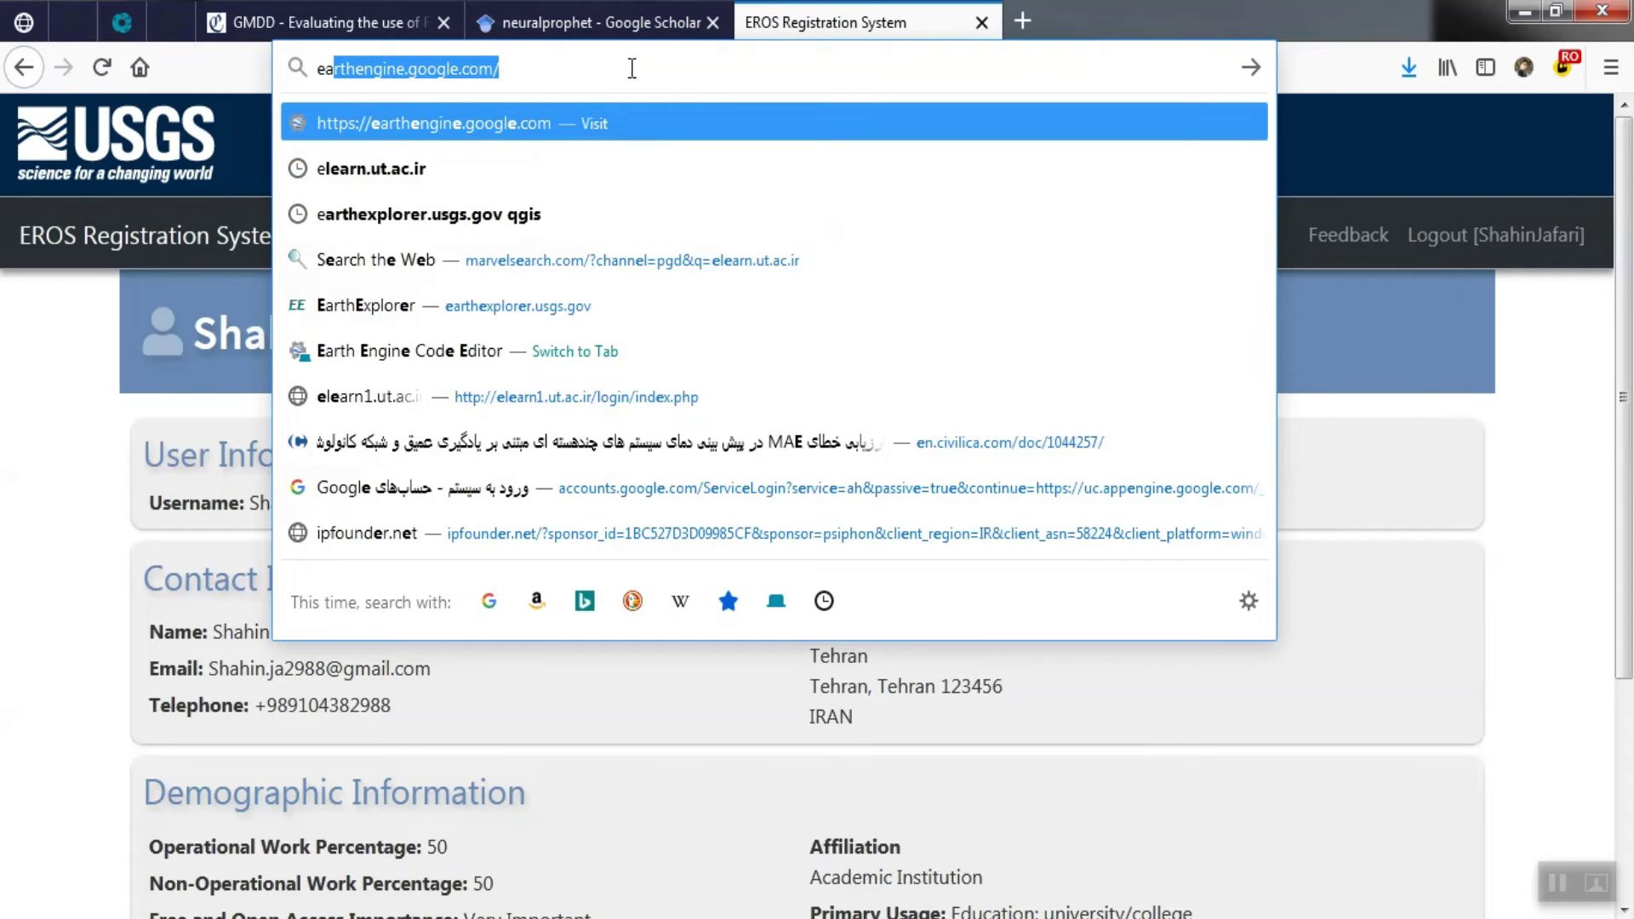
type("arth")
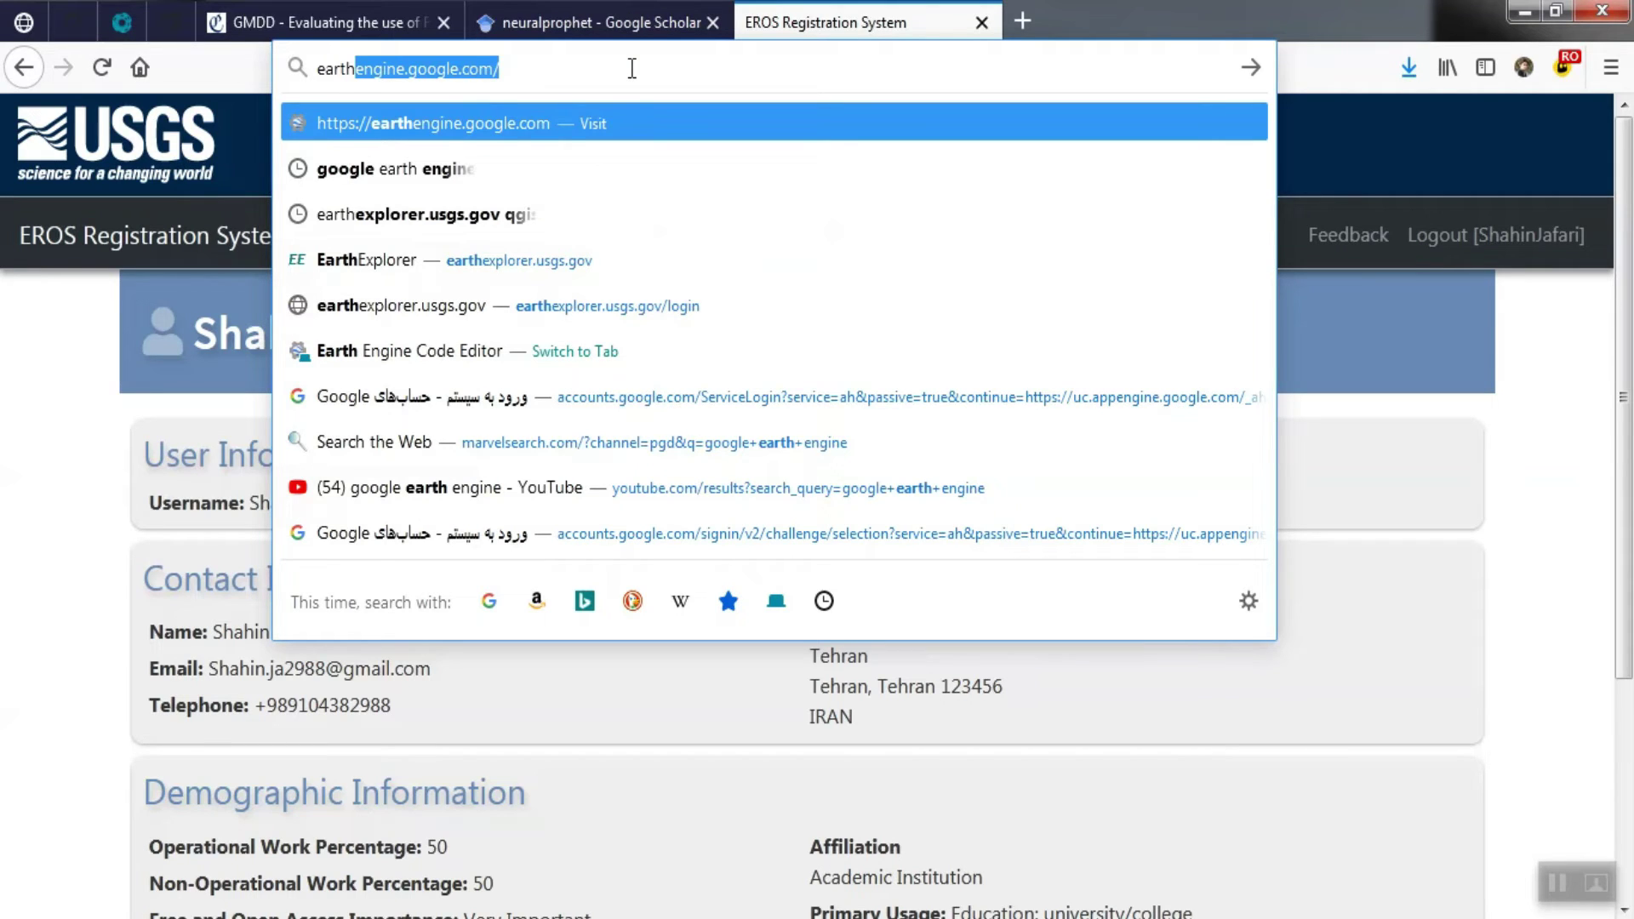
key("Down")
key("Down")
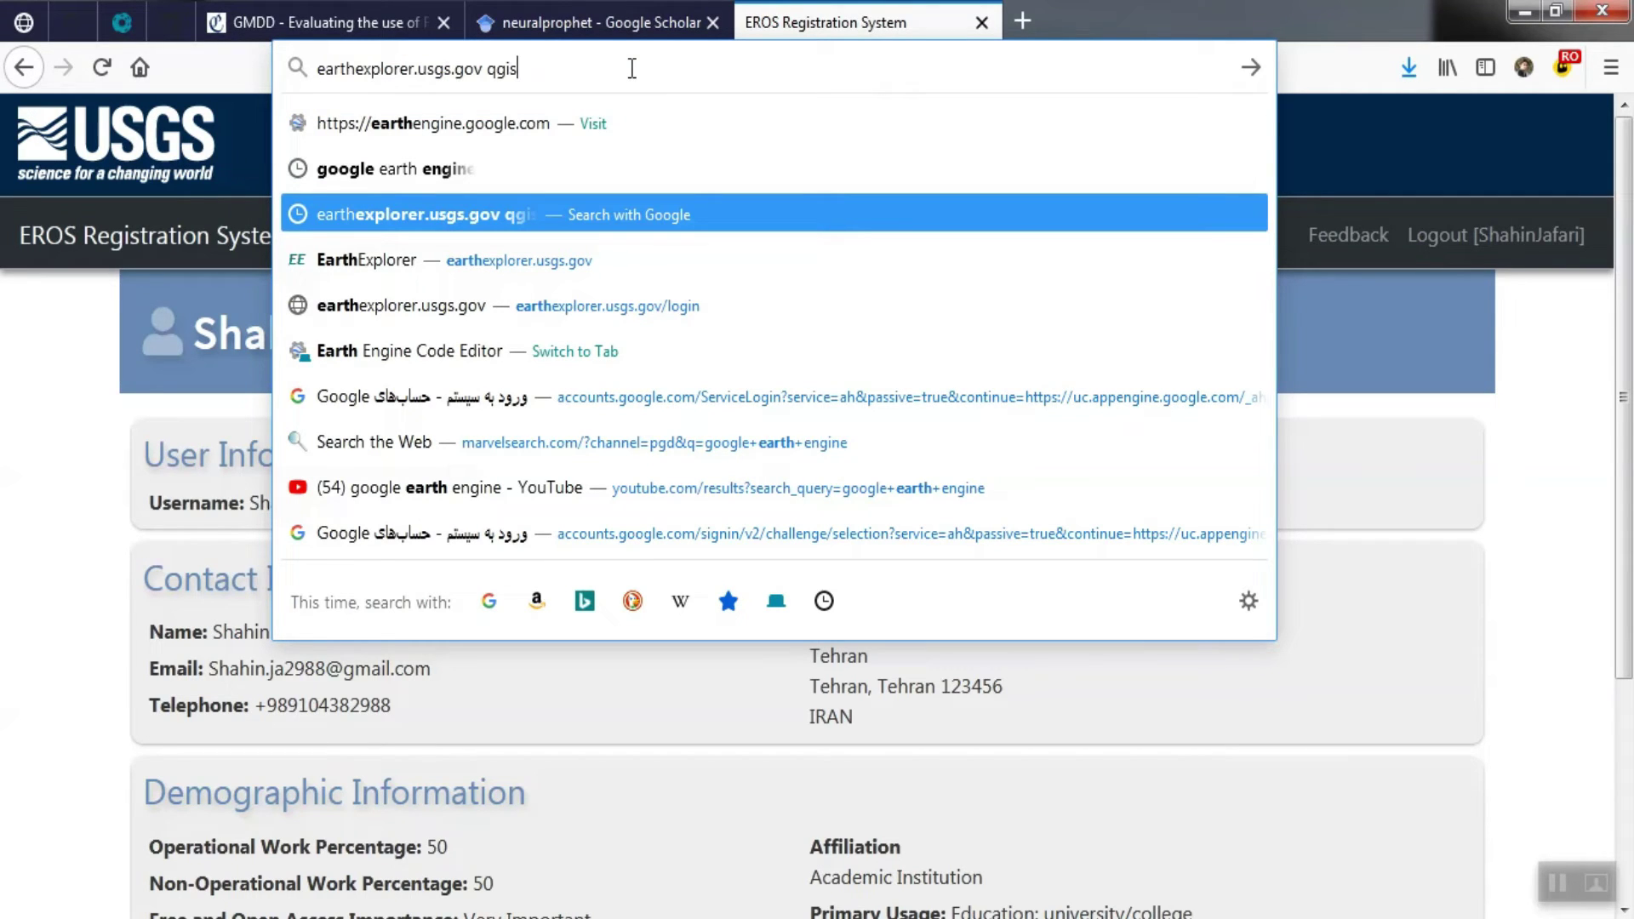
key("BackSpace")
key("BackSpace")
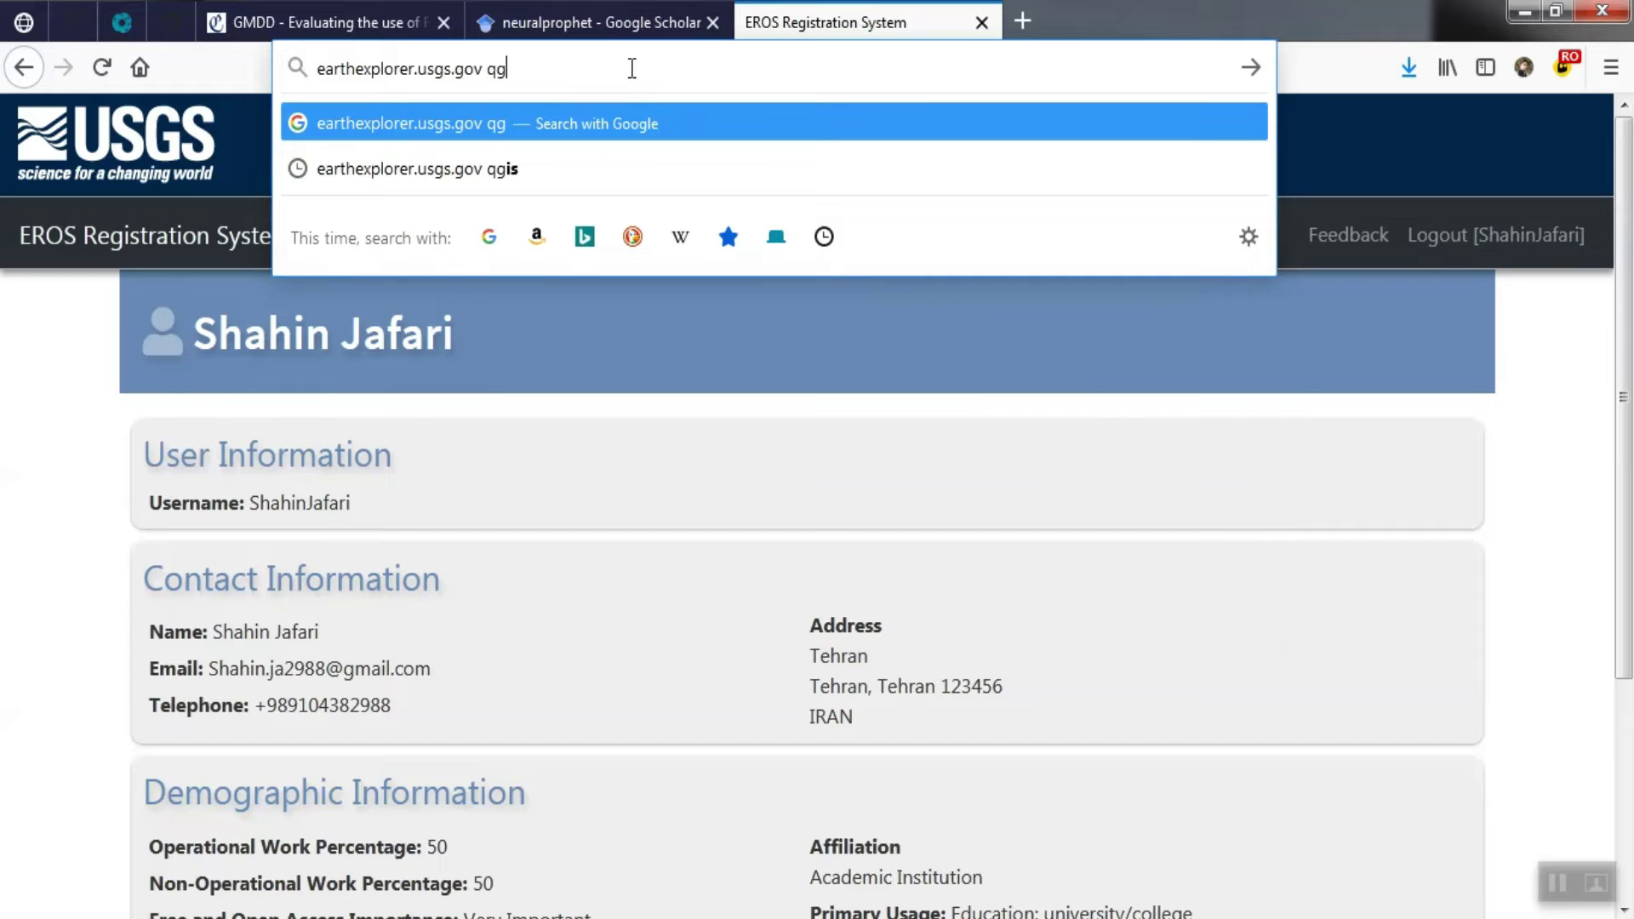
key("BackSpace")
key("BackSpace")
key("BackSpace")
key("Return")
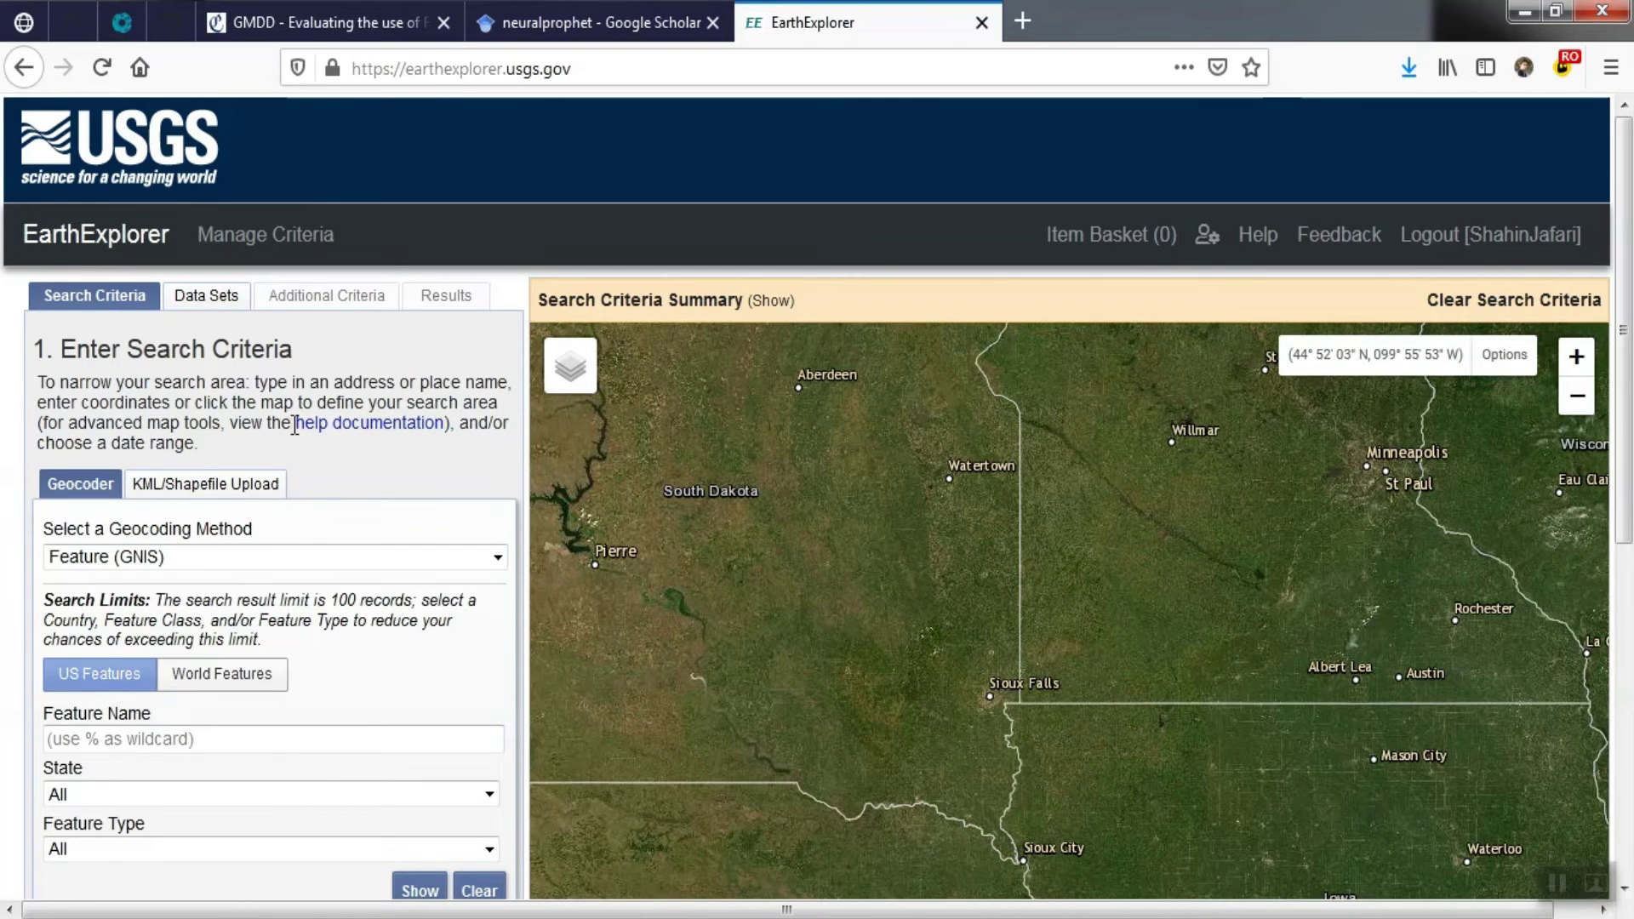
- Geocode 'Tehran' by Address/Place and add its coordinate 35° 41' 21" N, 051° 23' 20" E
scroll(403, 416, "down", 3)
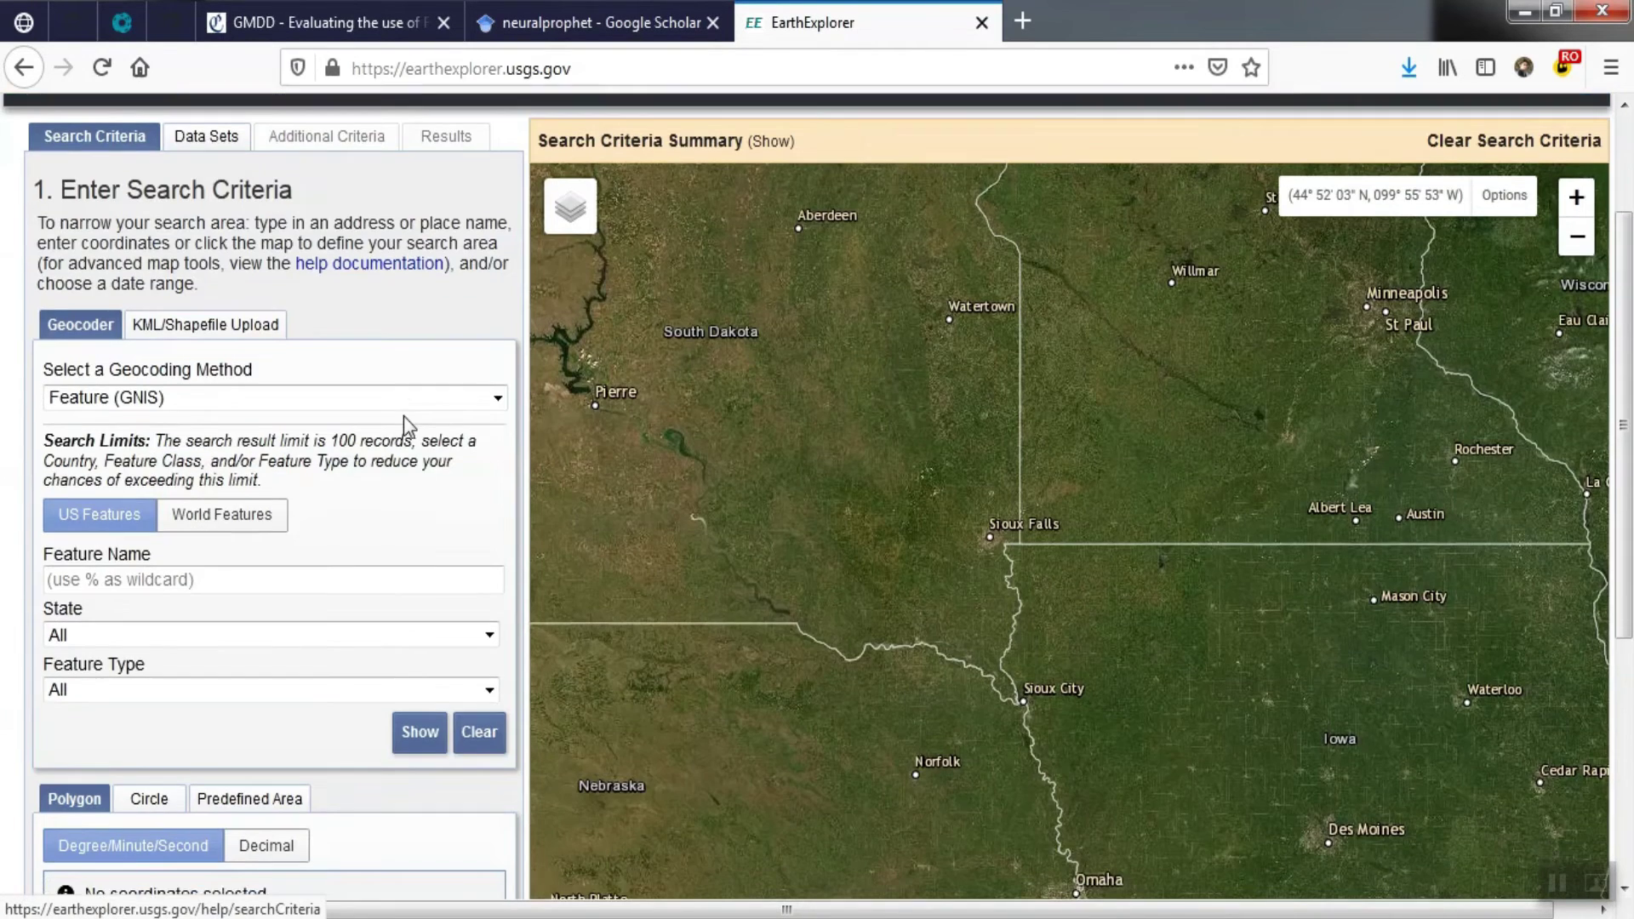
scroll(401, 416, "up", 3)
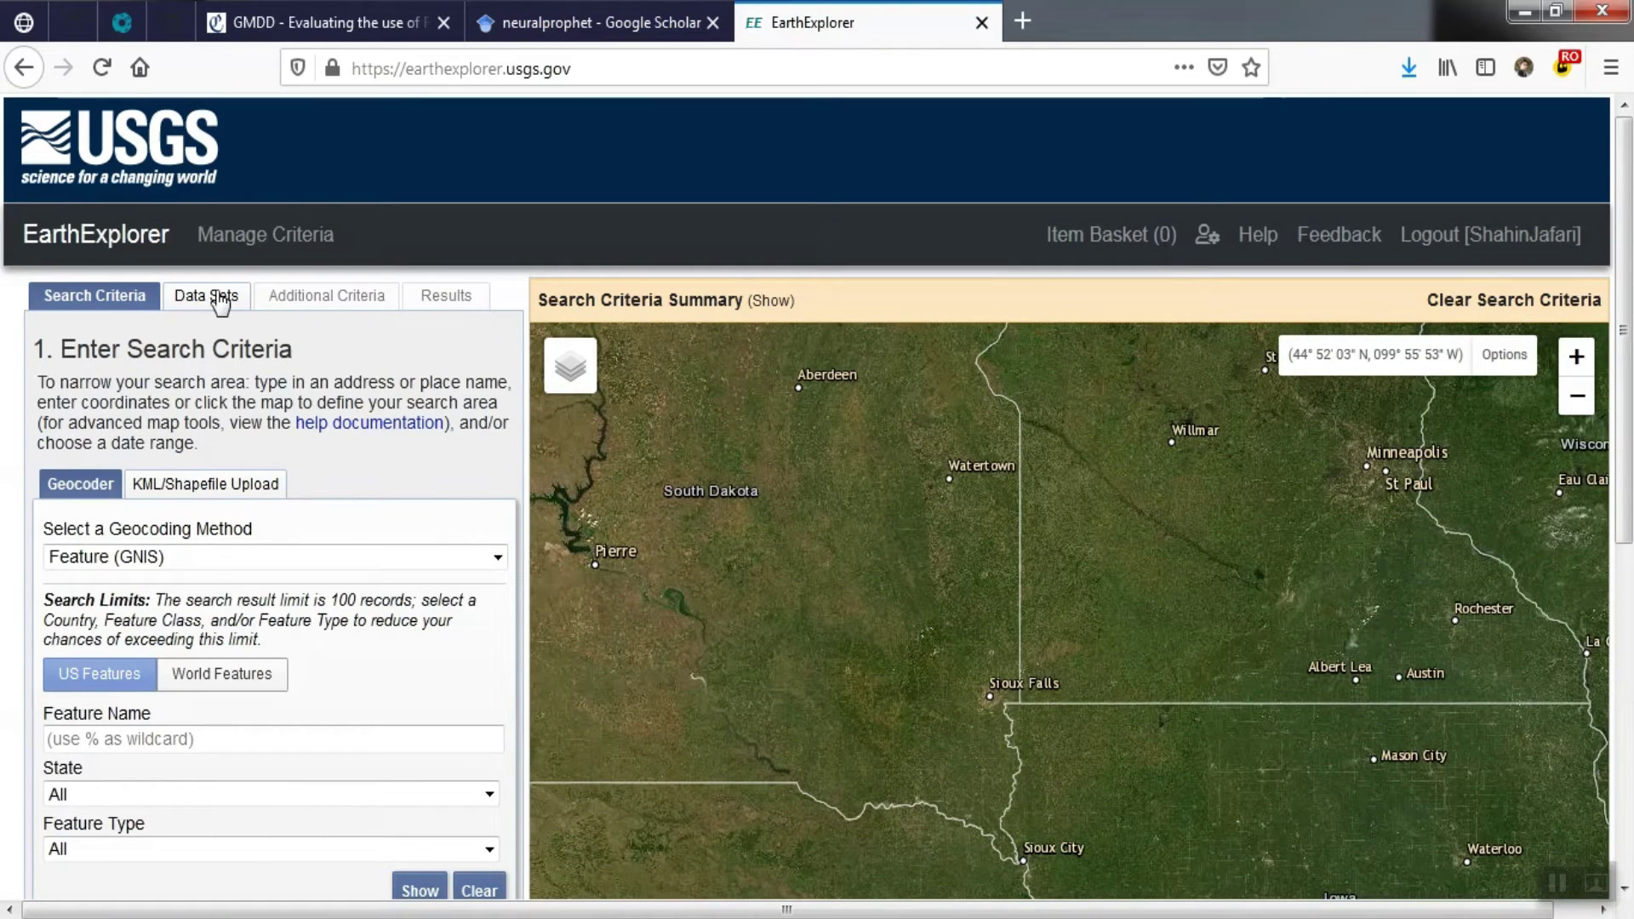
left_click(220, 298)
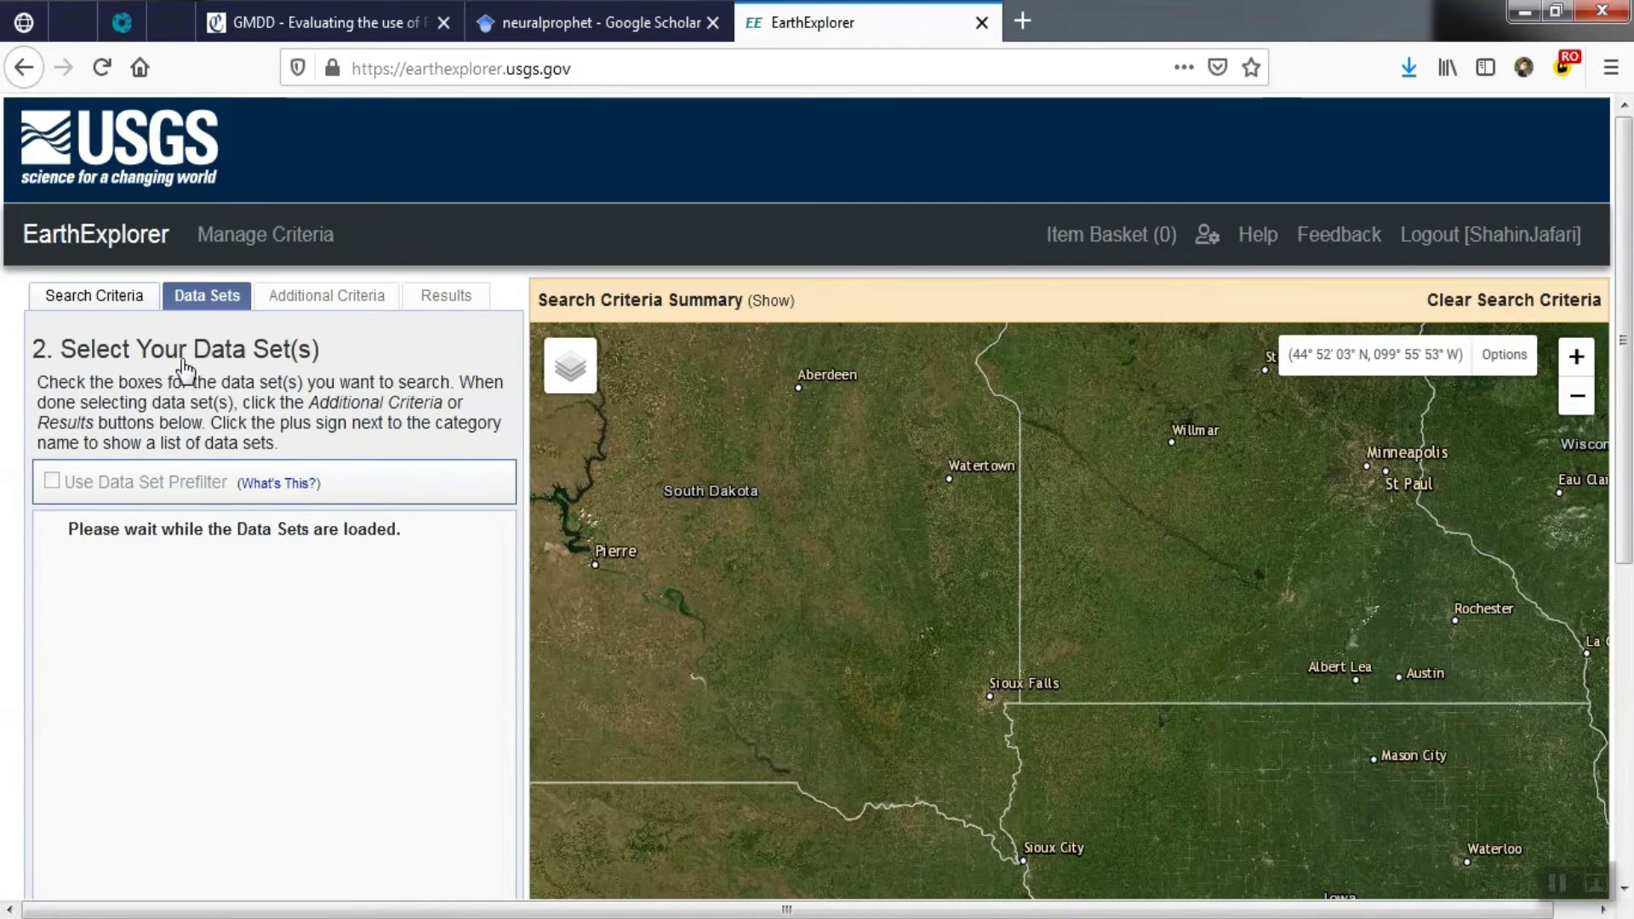
left_click(129, 303)
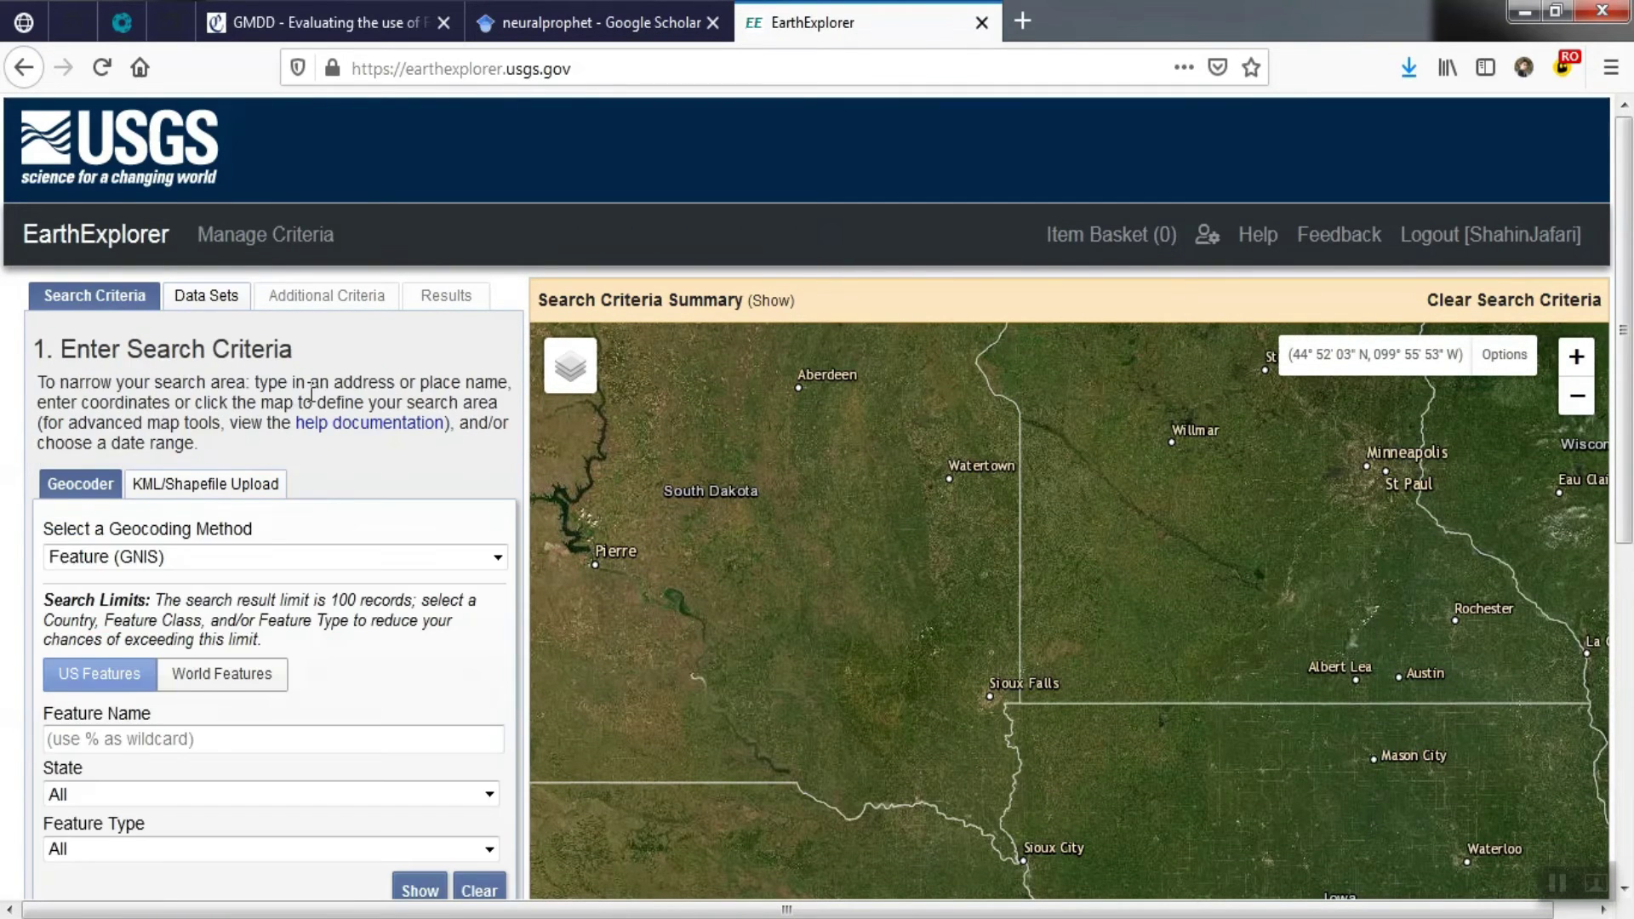
scroll(311, 393, "down", 3)
left_click(223, 400)
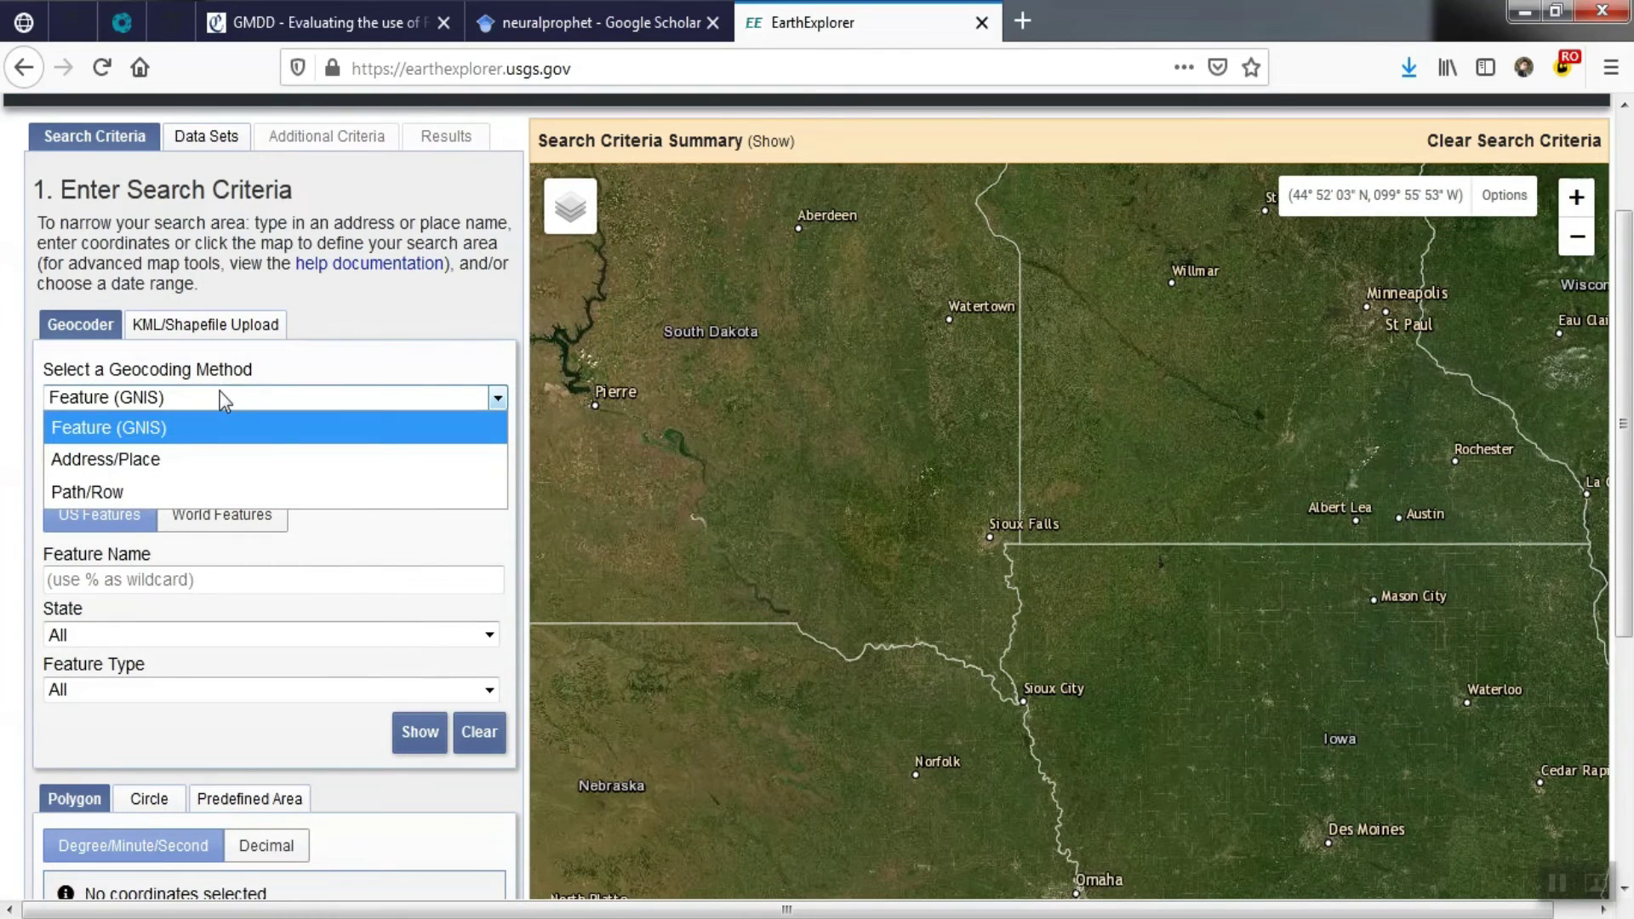
left_click(208, 458)
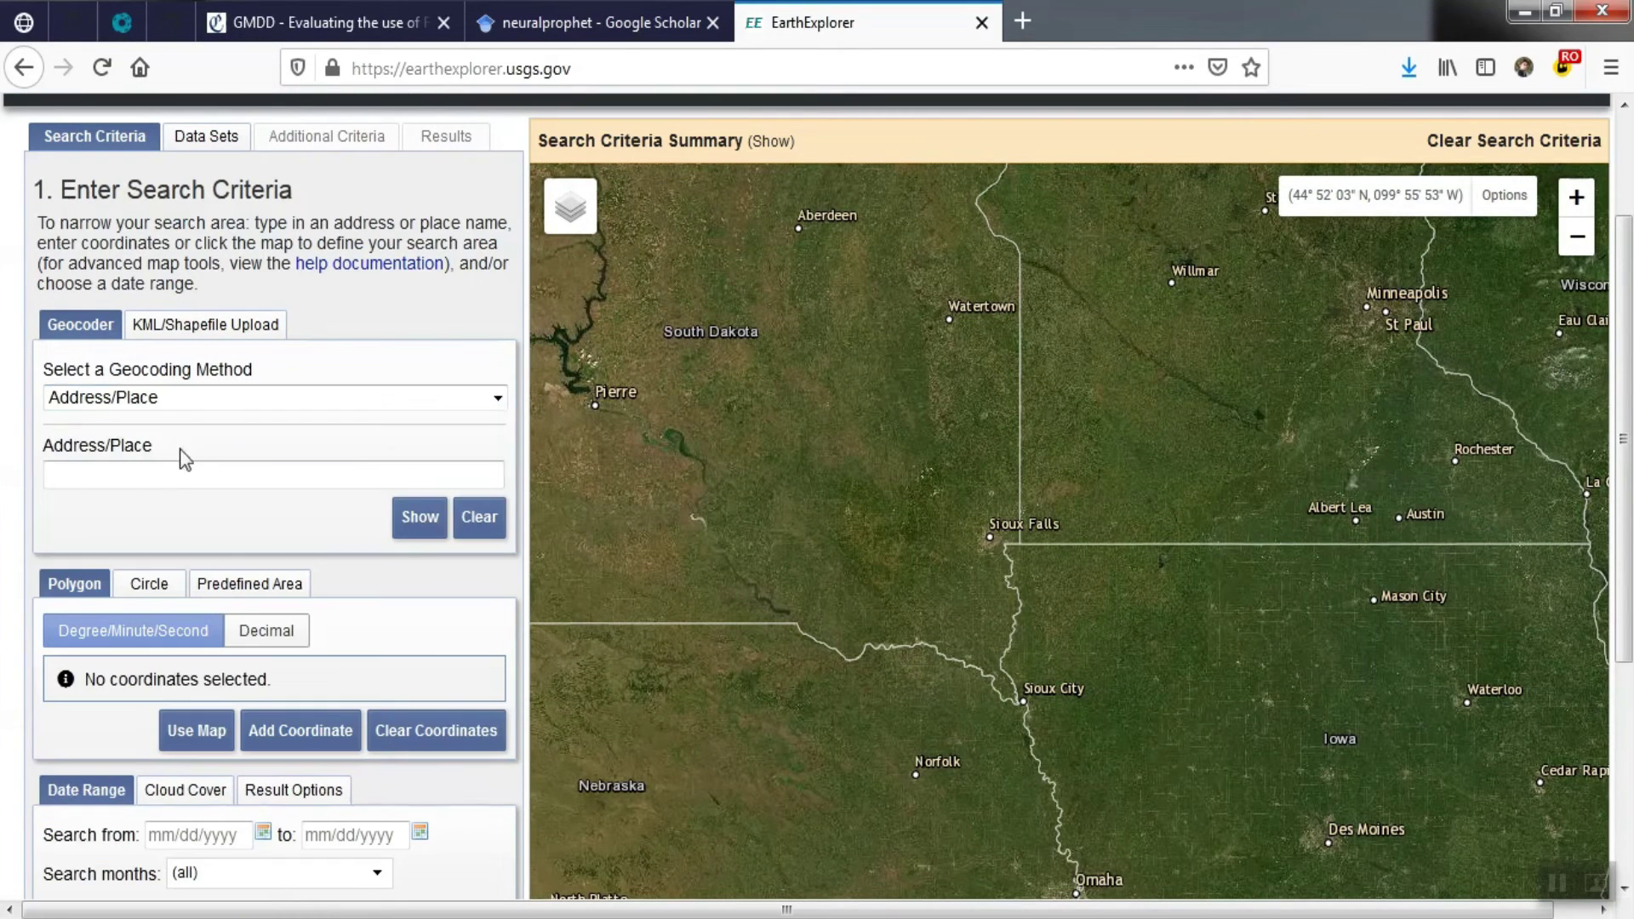
left_click(170, 464)
left_click(403, 529)
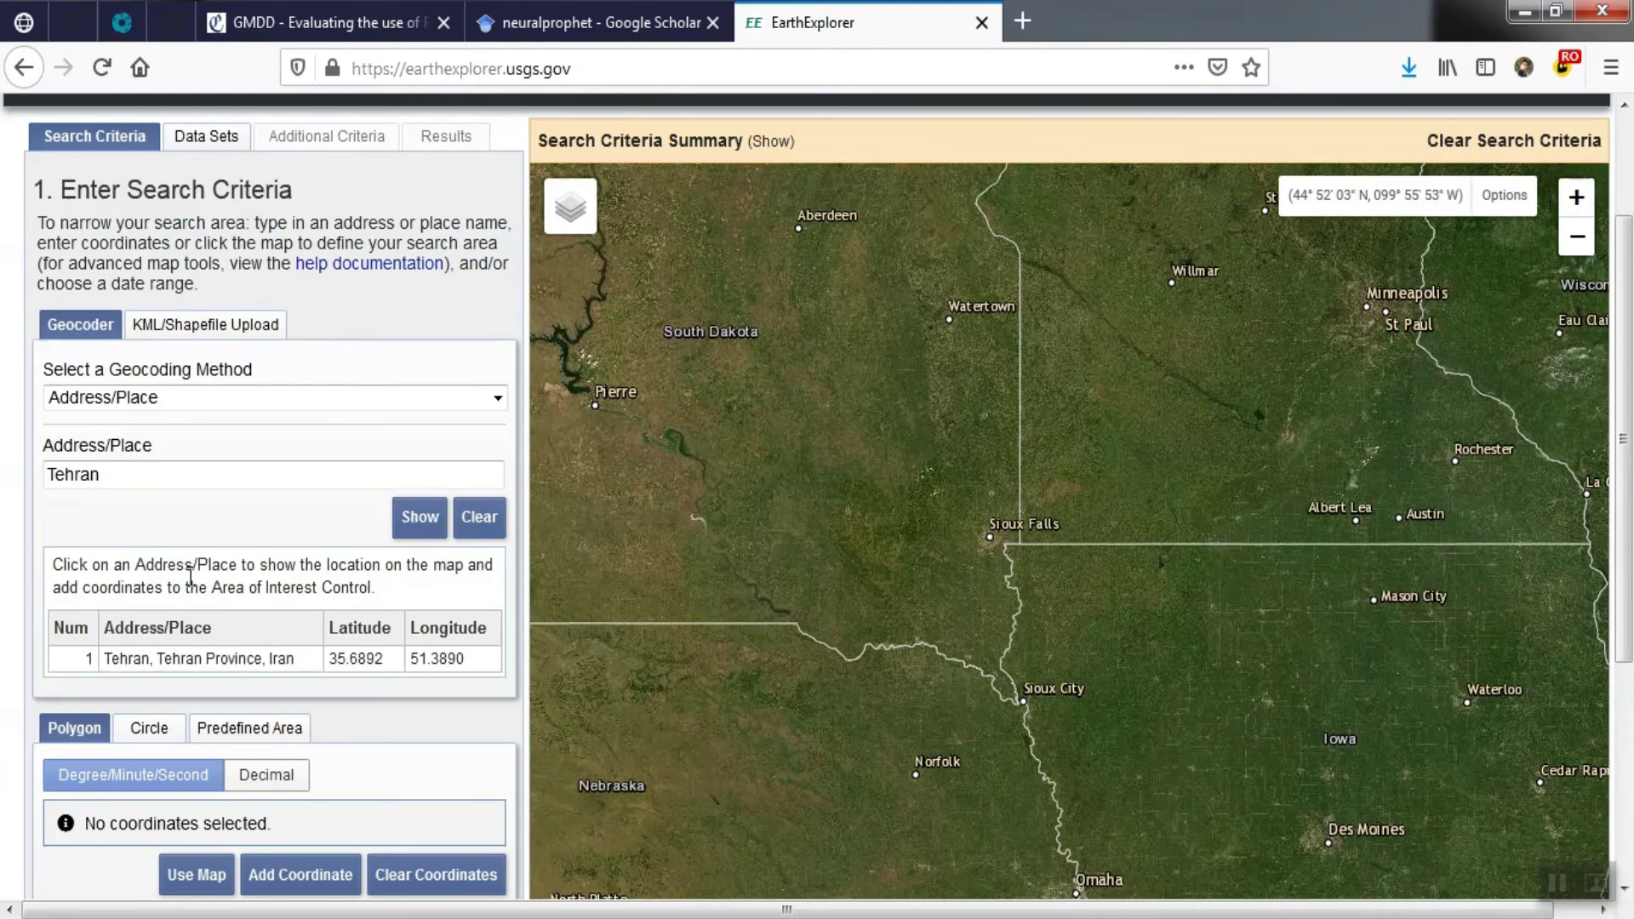
left_click(173, 665)
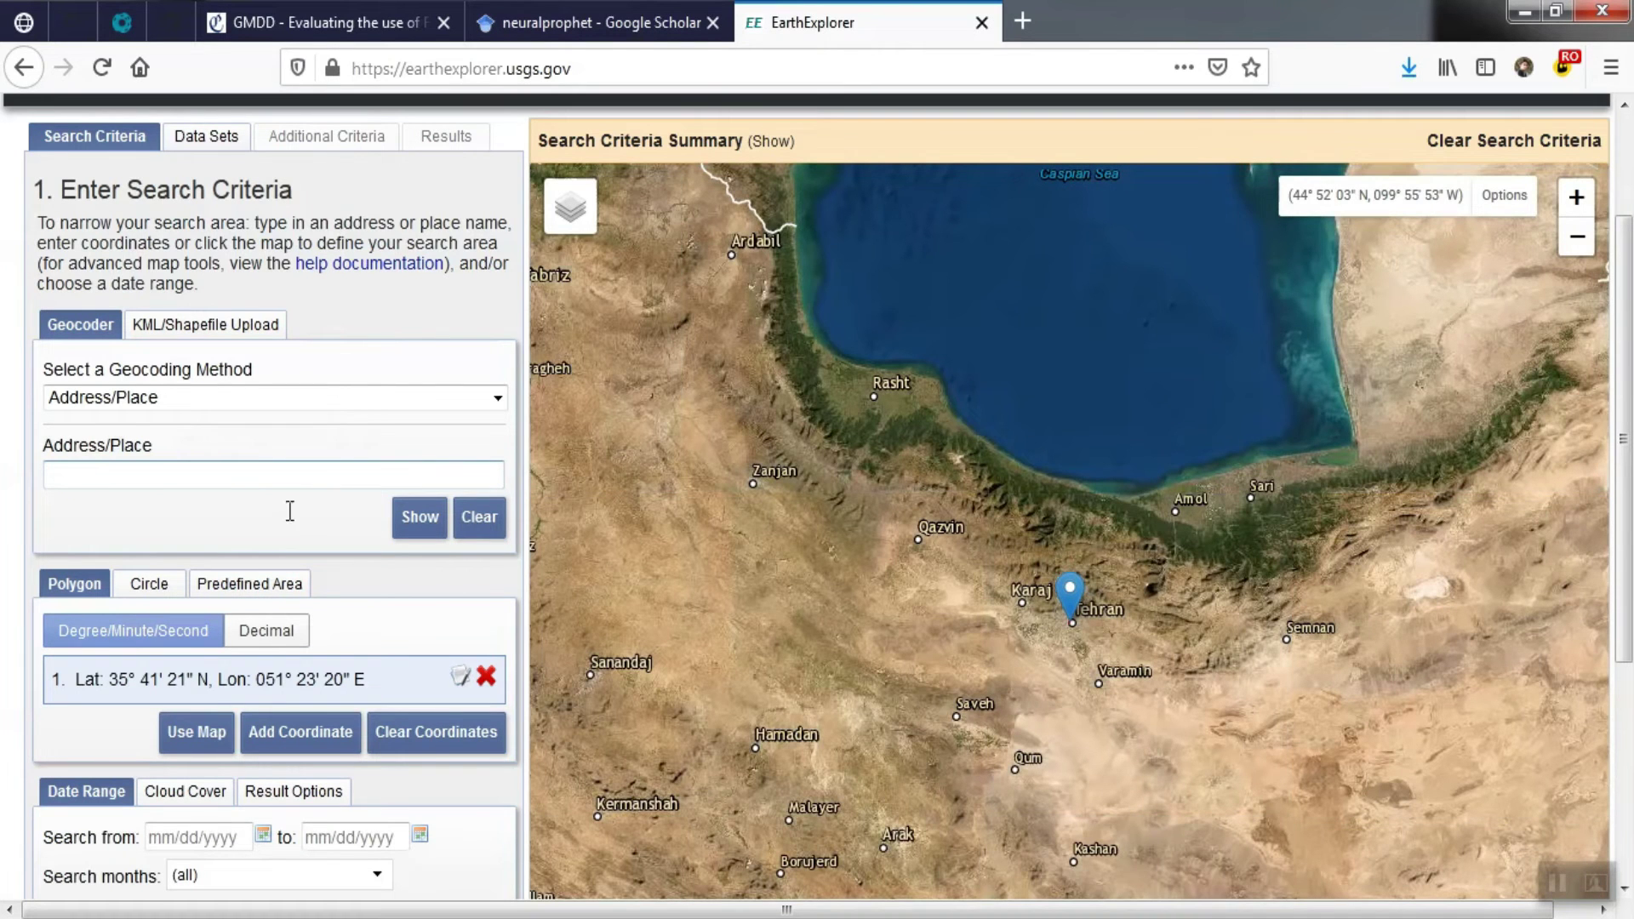
- Pan and zoom the map until Tehran, Karaj and Varamin fill the view
left_click_drag(1030, 611, 958, 553)
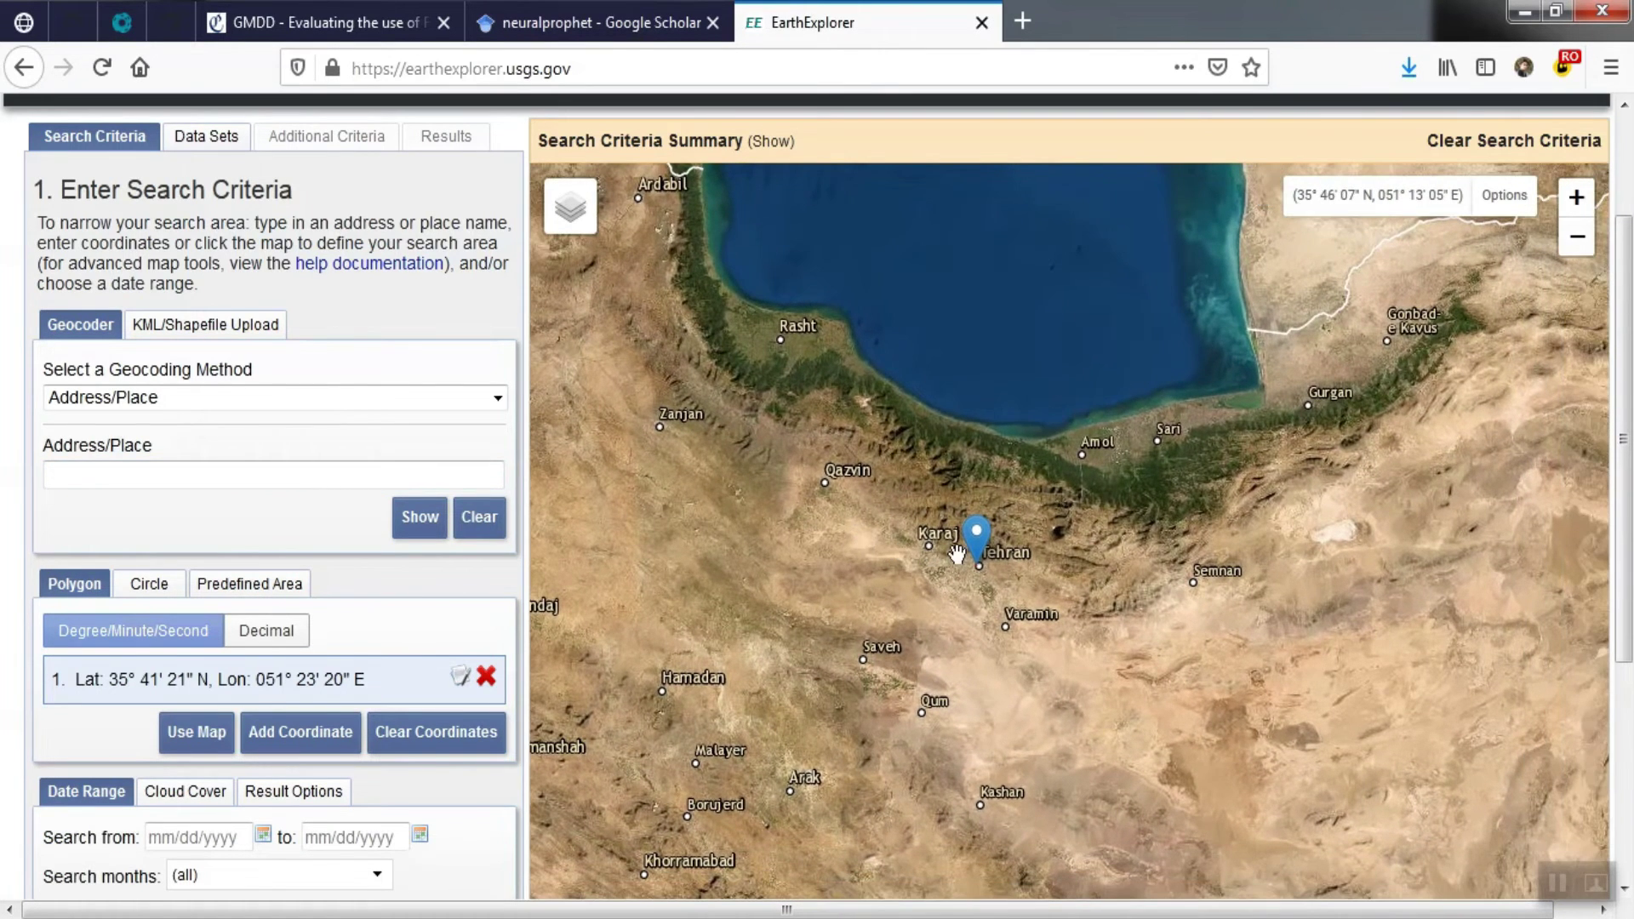
scroll(957, 553, "up", 2)
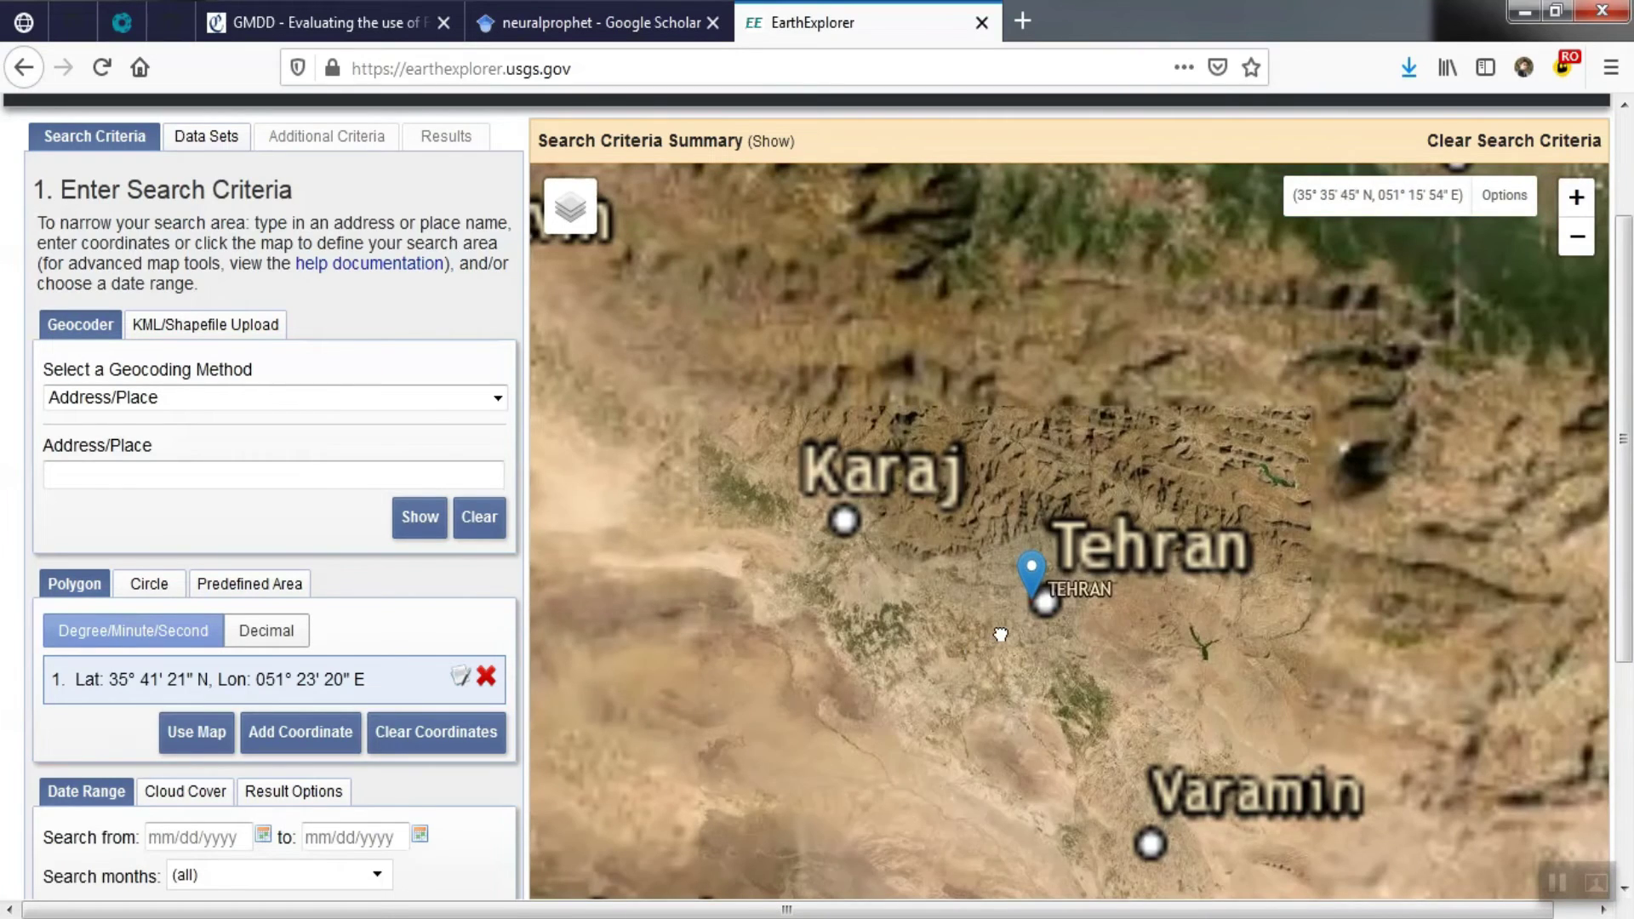
left_click_drag(1014, 659, 963, 588)
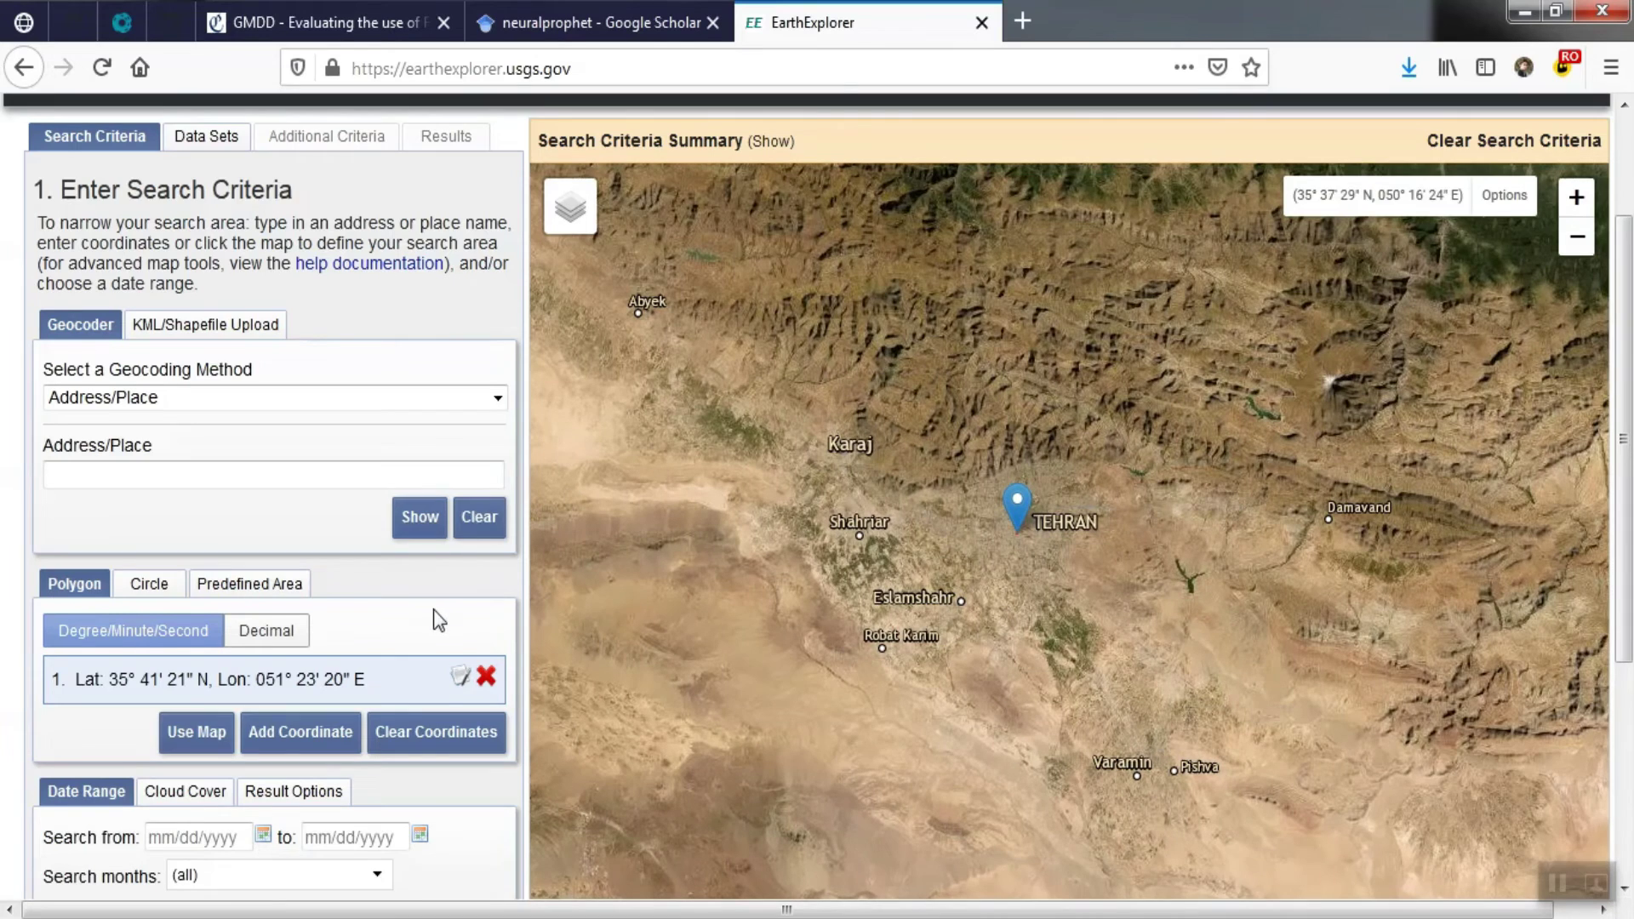
scroll(434, 608, "down", 2)
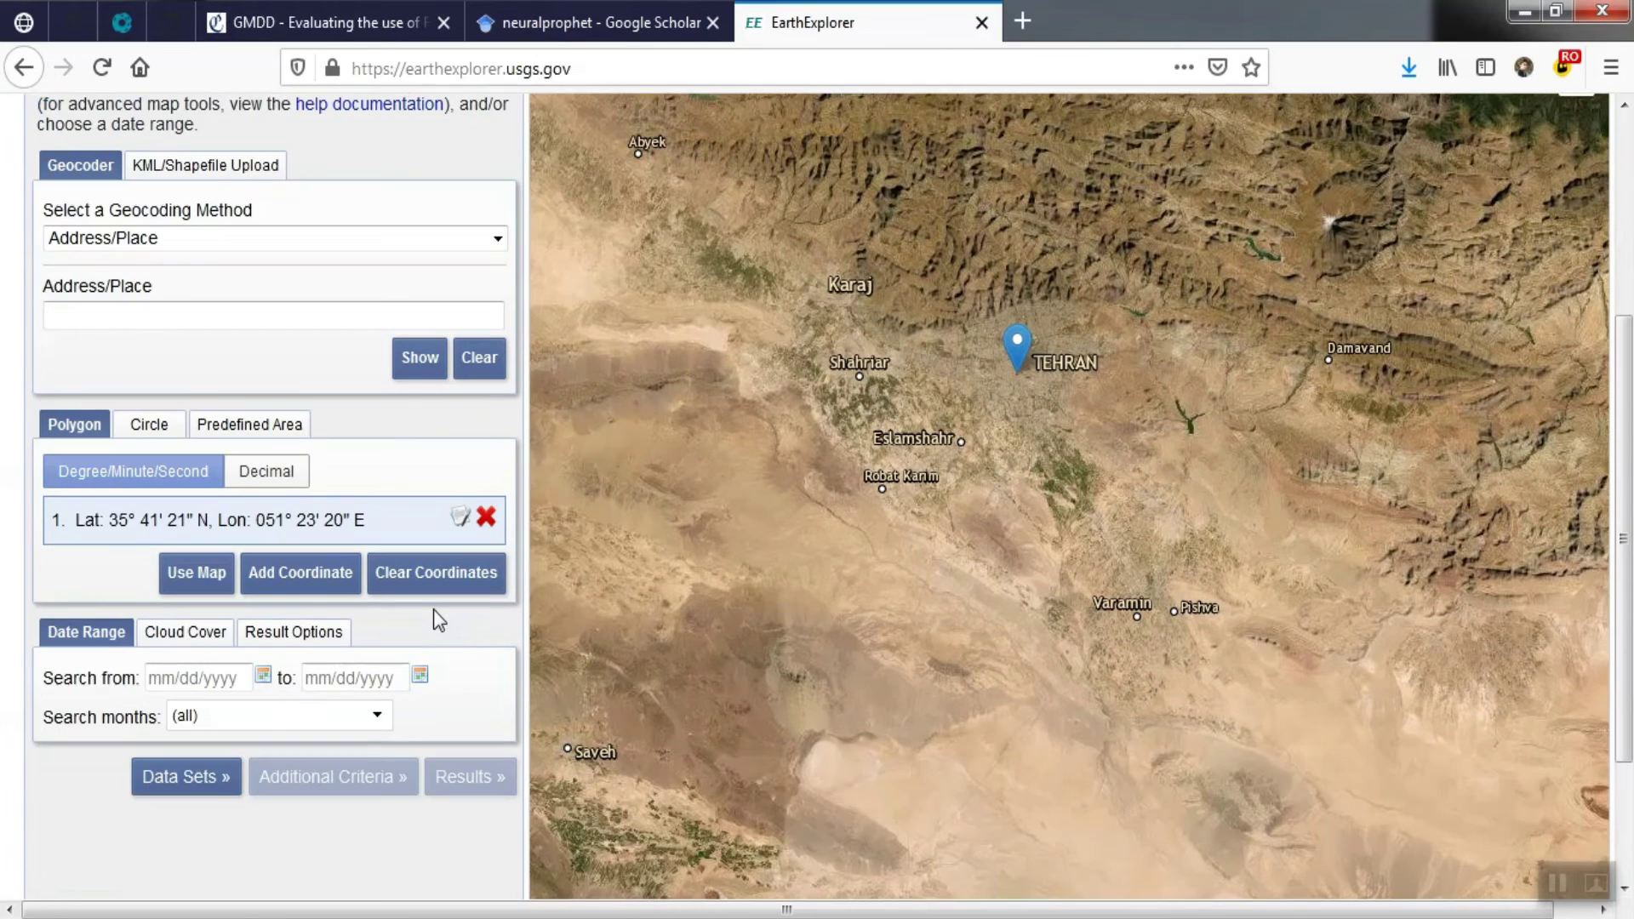
- Pick Dec 1, 2020 and Dec 21, 2020 as start and end dates, months left at (all)
left_click(263, 676)
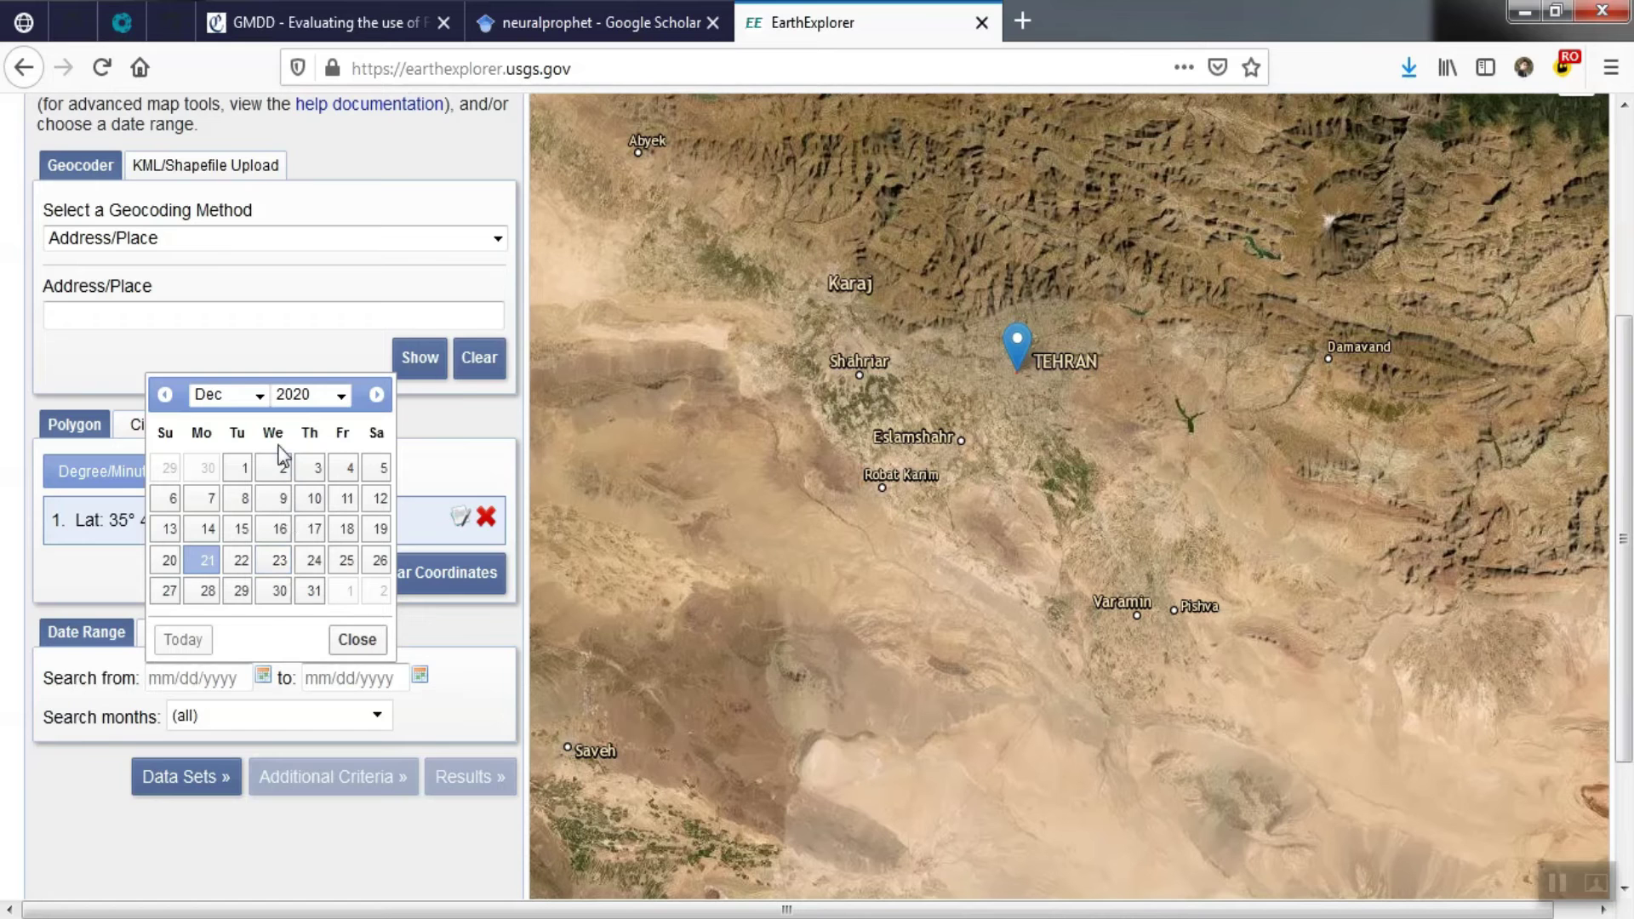
left_click(237, 469)
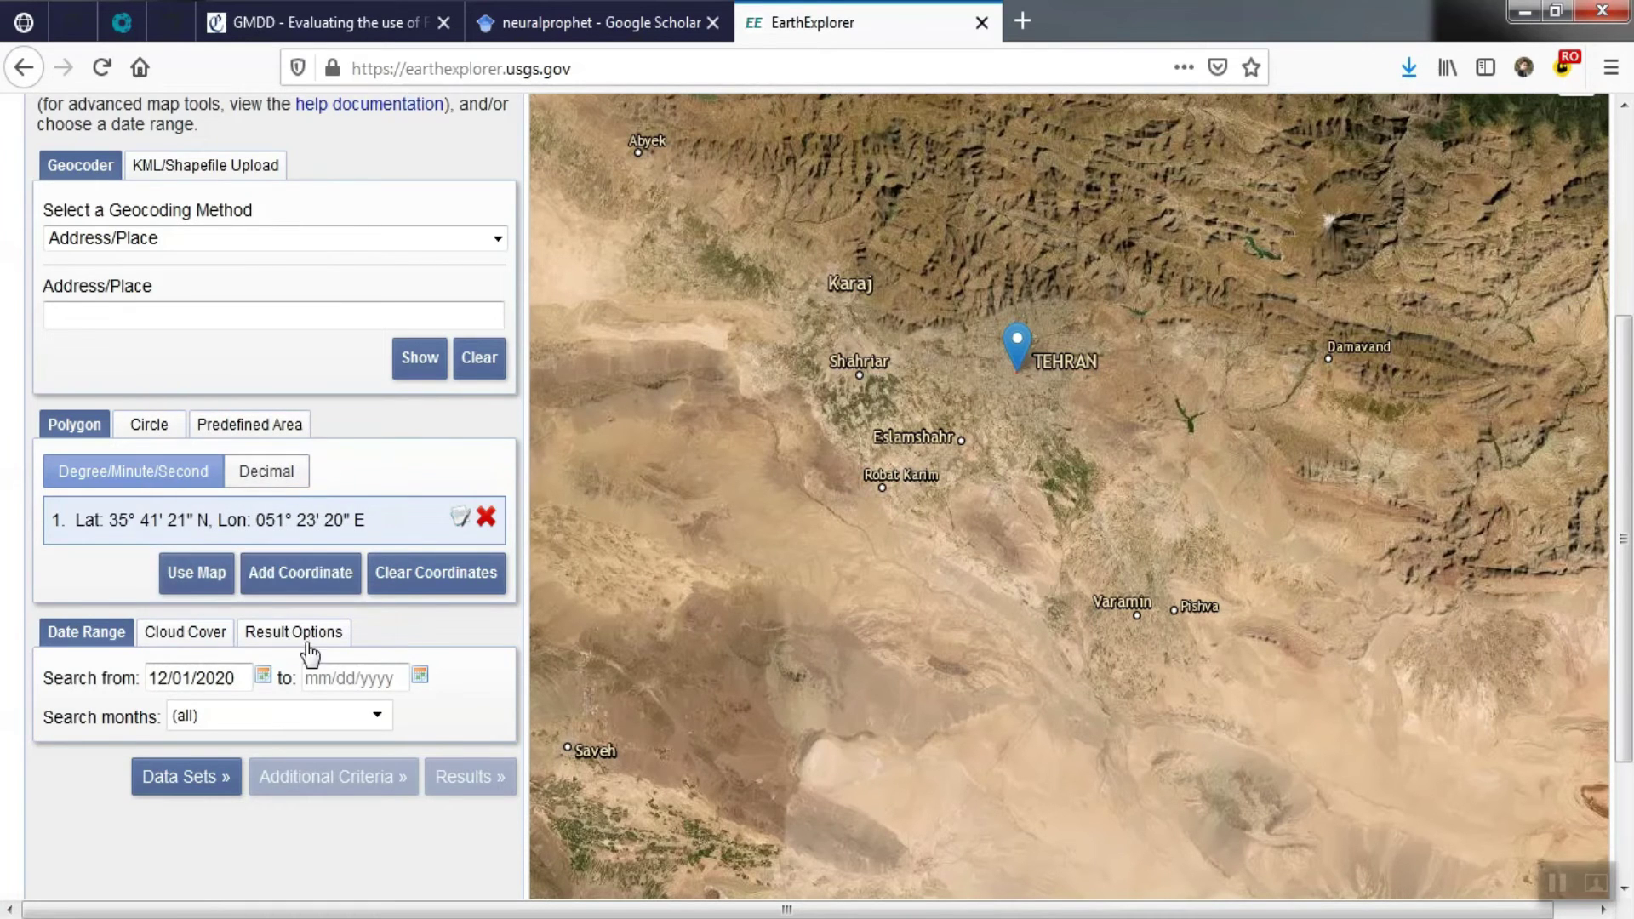
left_click(420, 676)
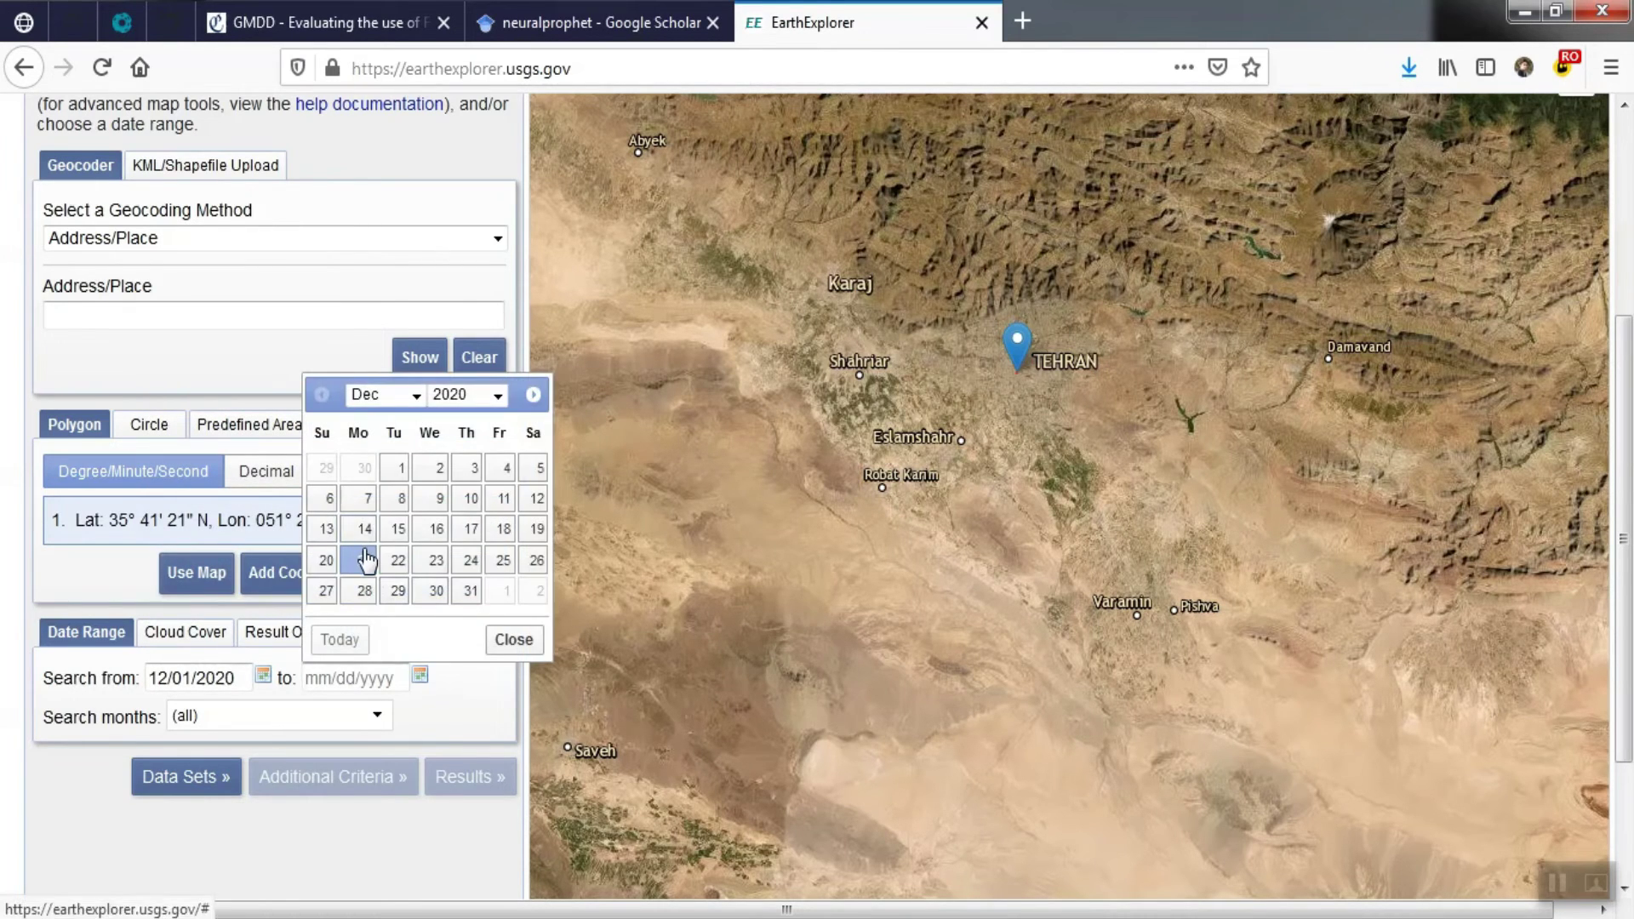
left_click(366, 559)
left_click(373, 717)
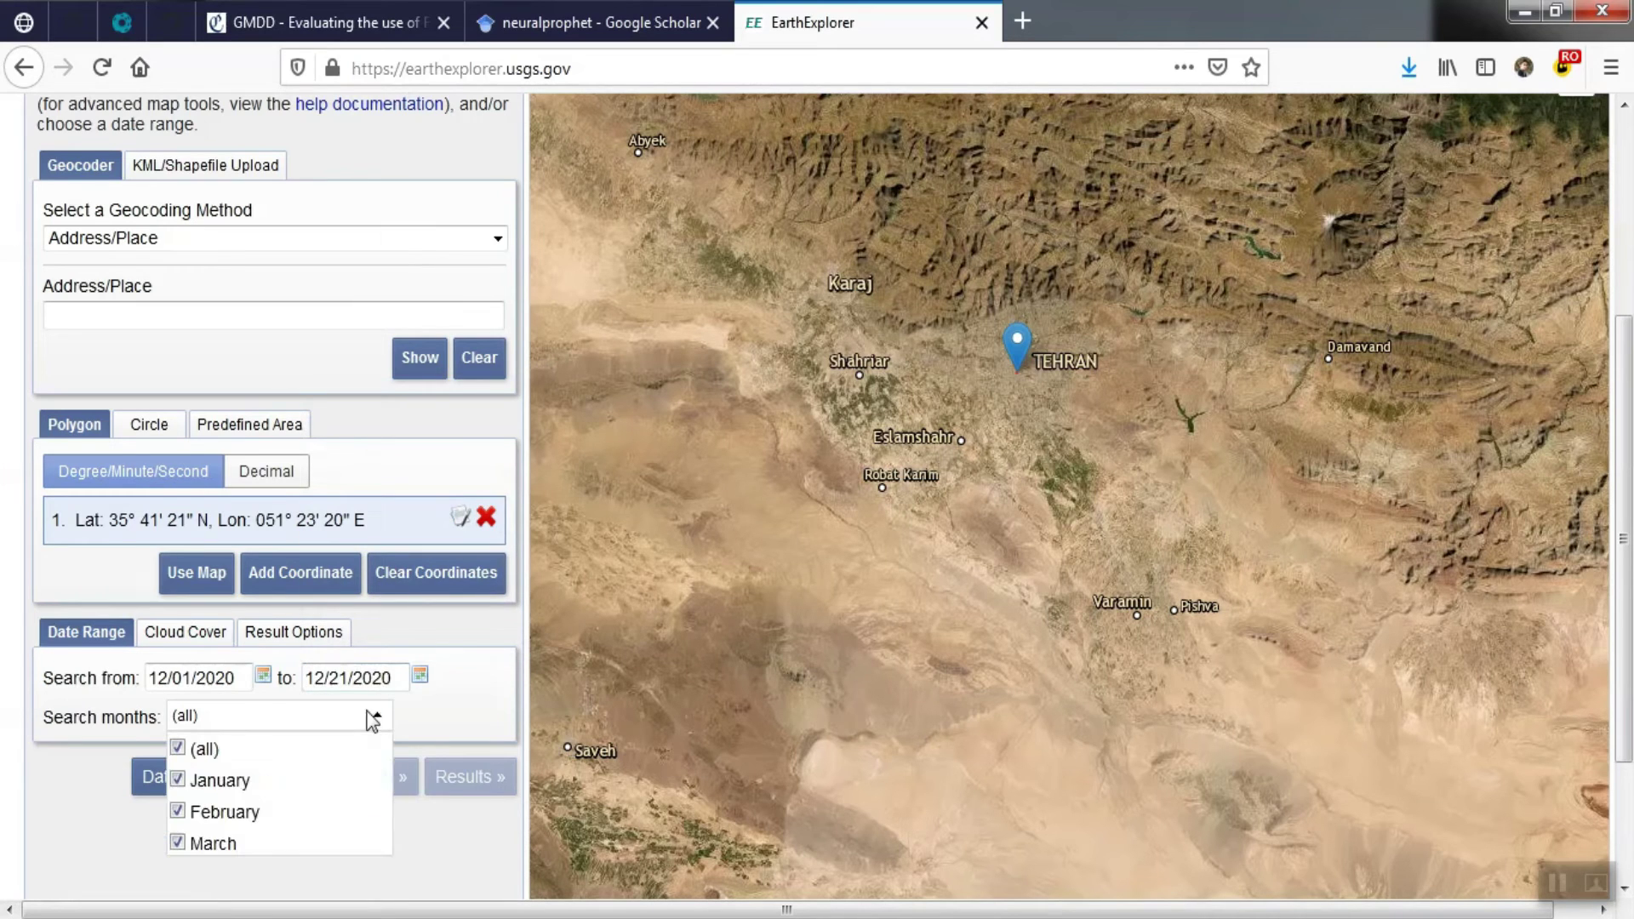
left_click(410, 719)
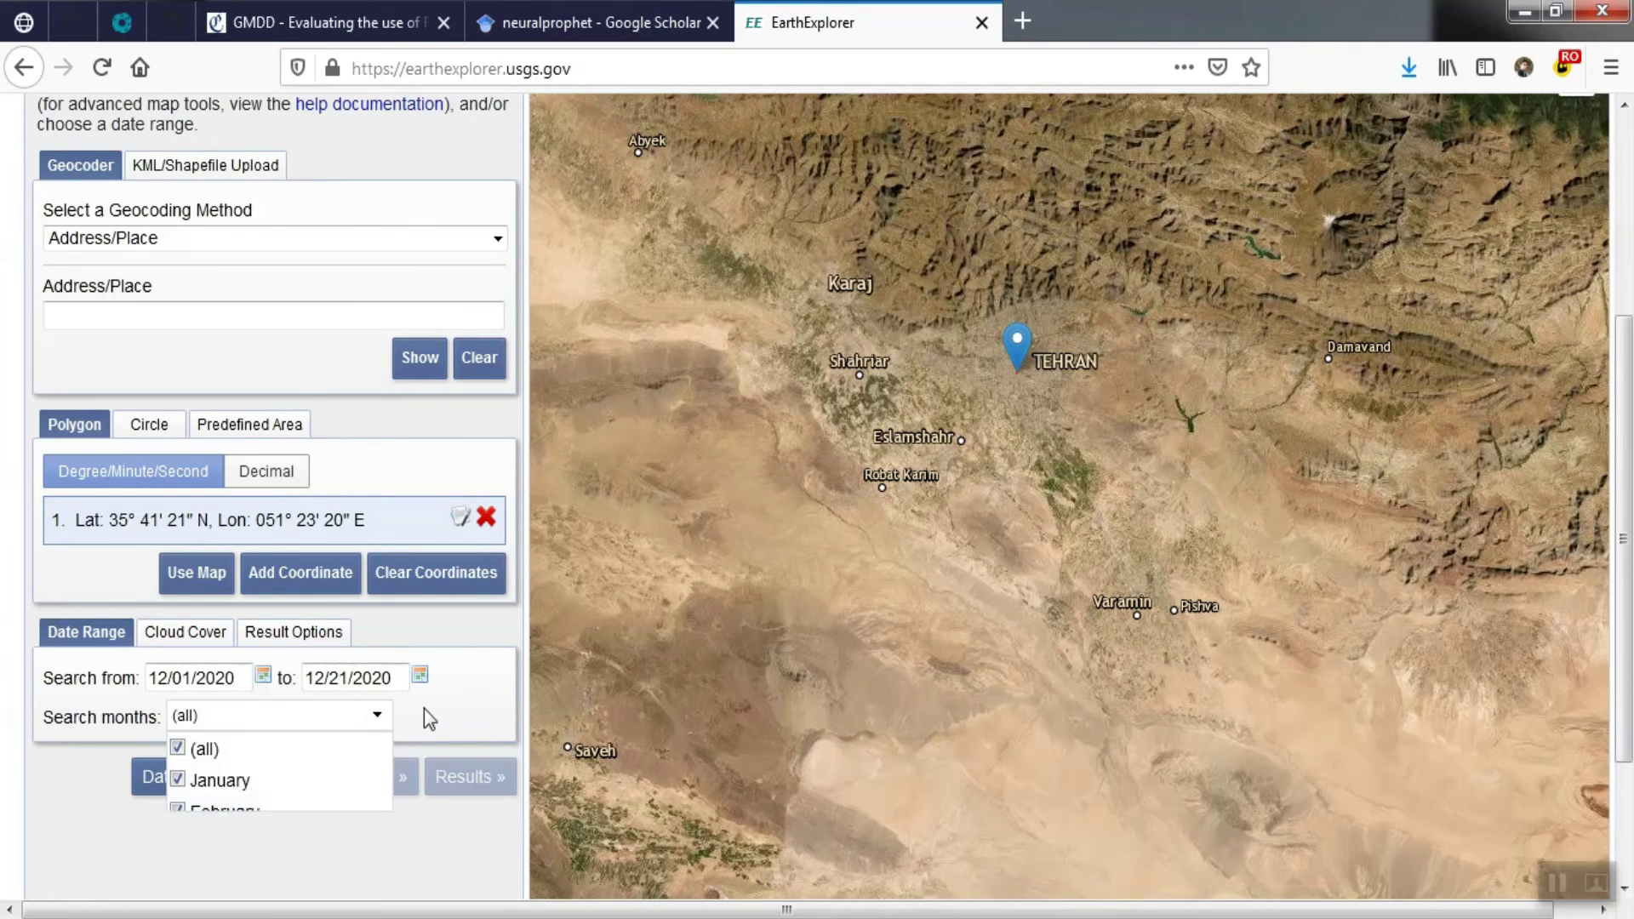
scroll(426, 681, "up", 5)
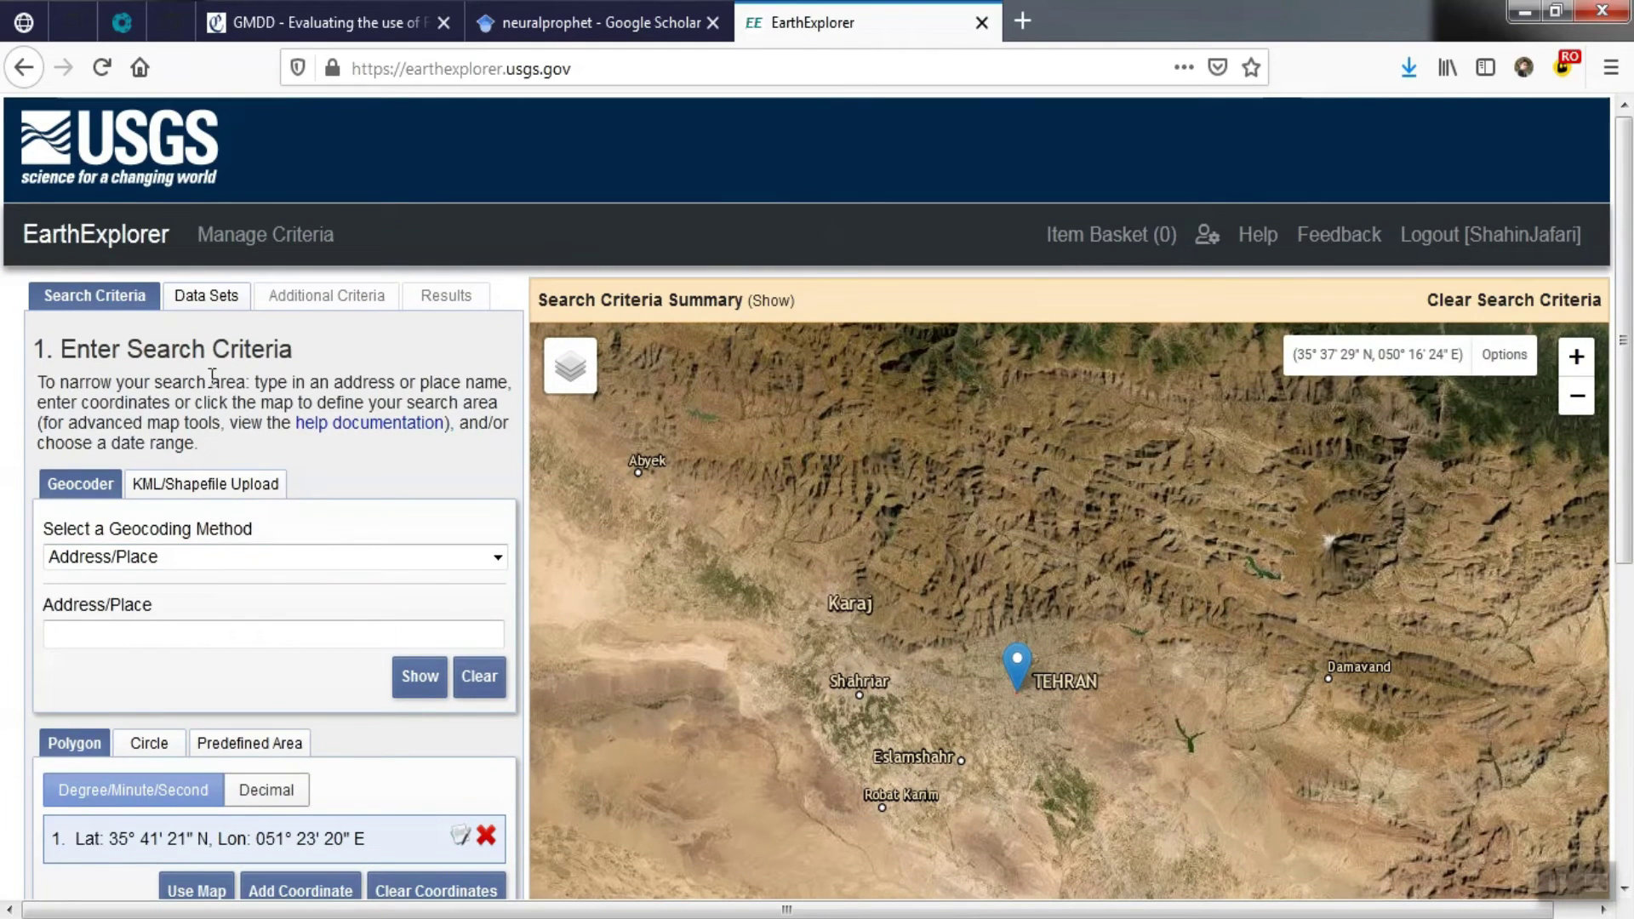
- Expand Landsat > Landsat Collection 1 > Level-1 and tick Landsat 8 OLI/TIRS C1 Level-1
left_click(206, 295)
scroll(299, 393, "down", 5)
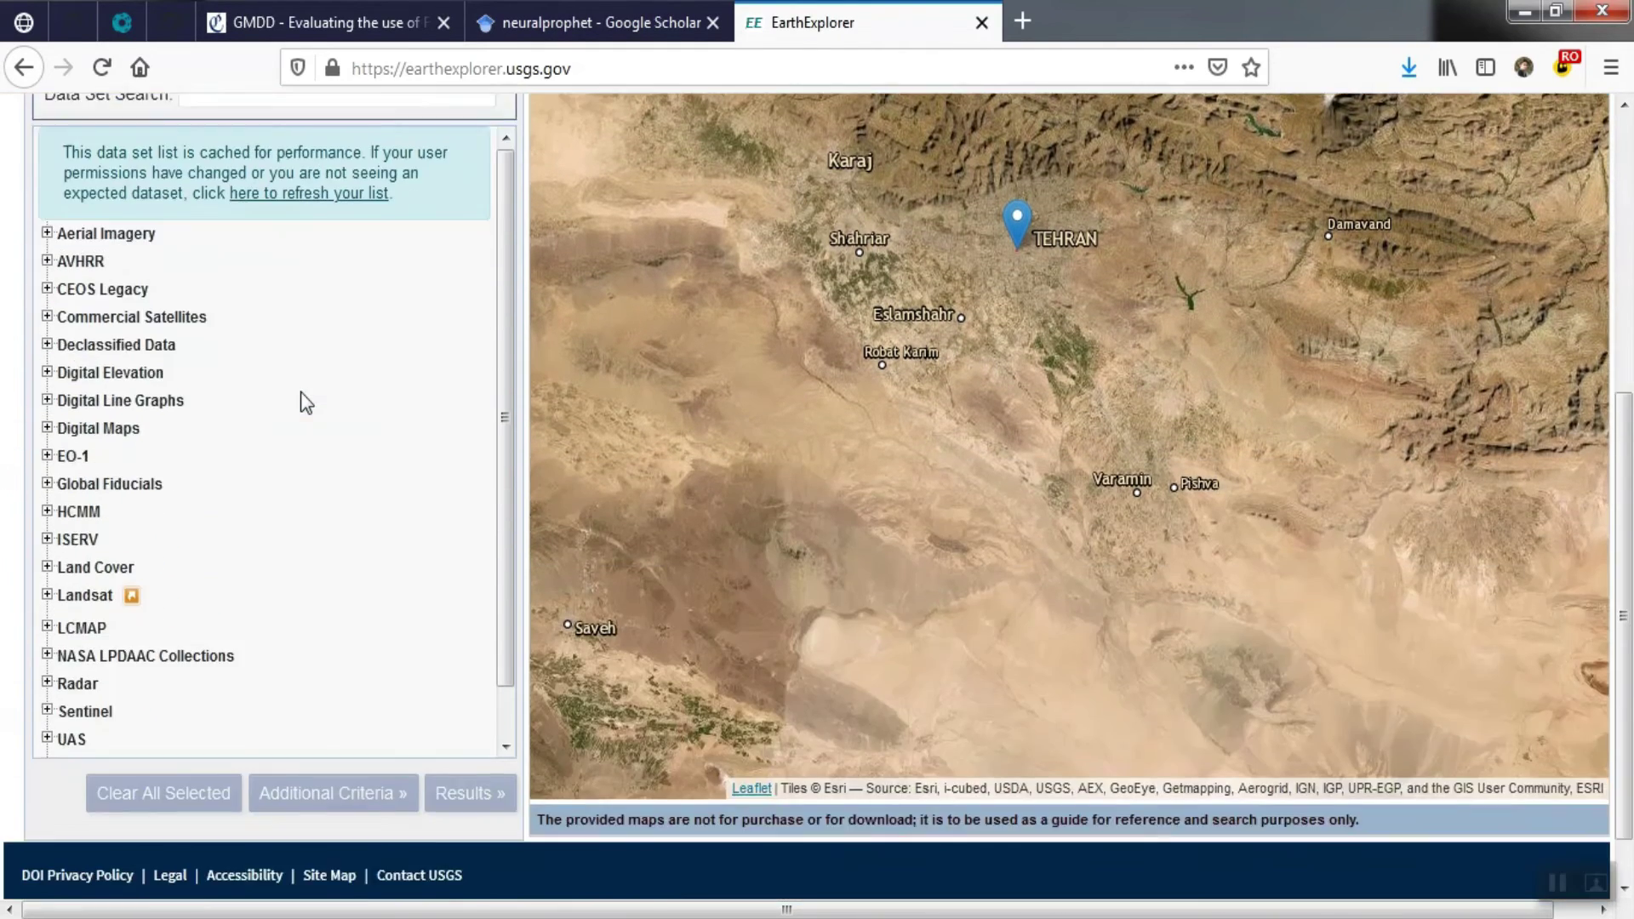
scroll(300, 391, "down", 1)
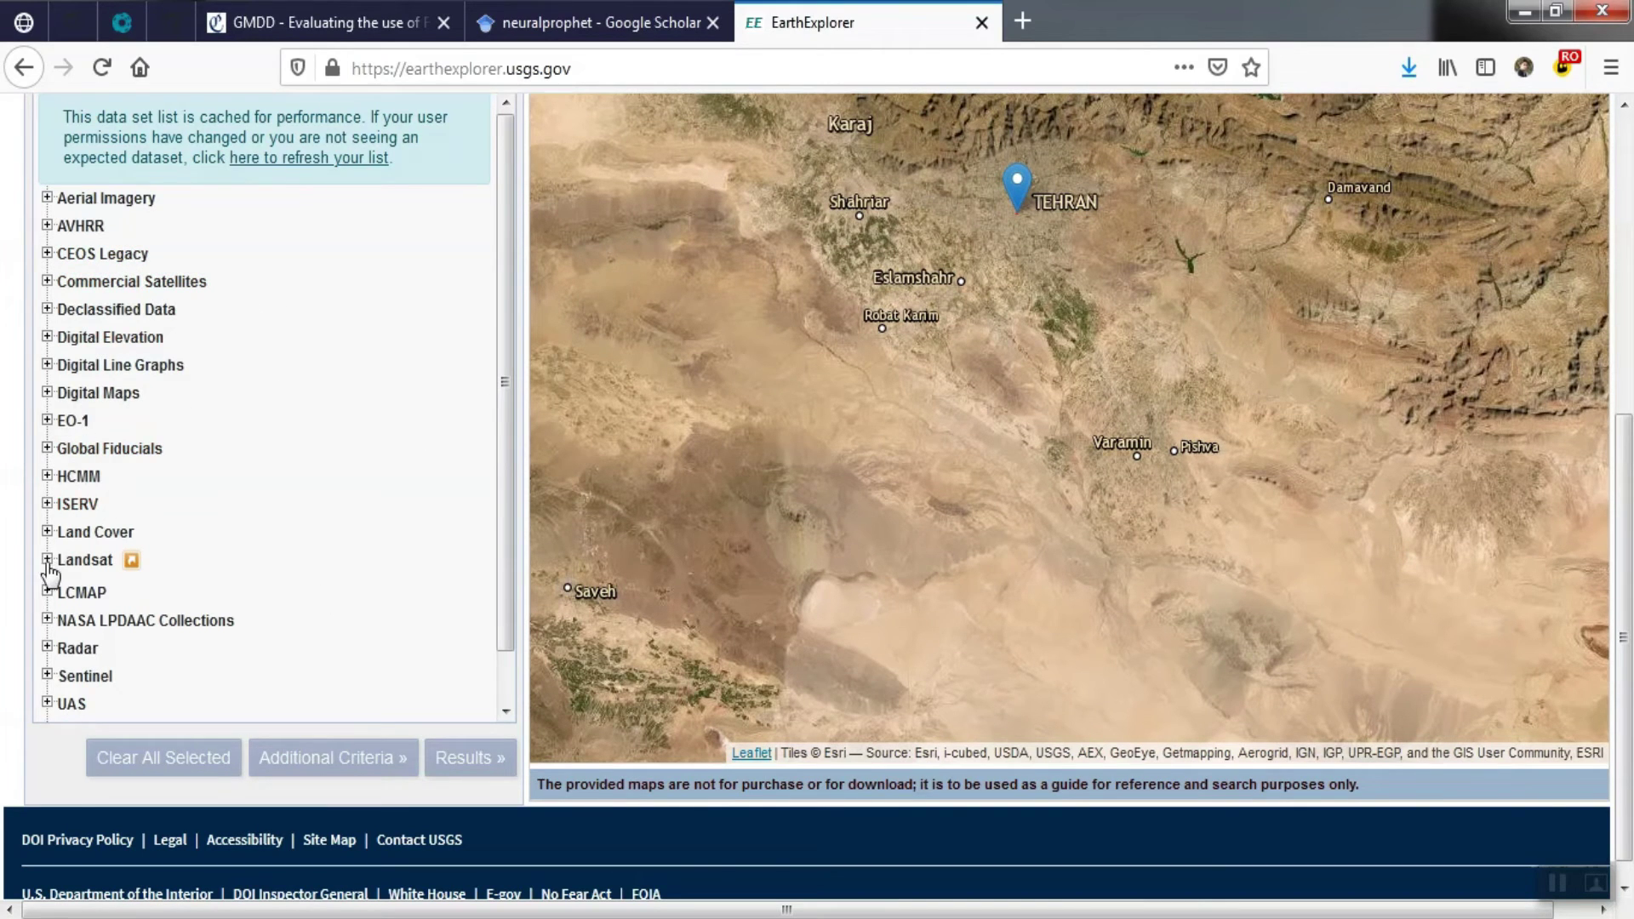
left_click(85, 555)
scroll(91, 524, "down", 3)
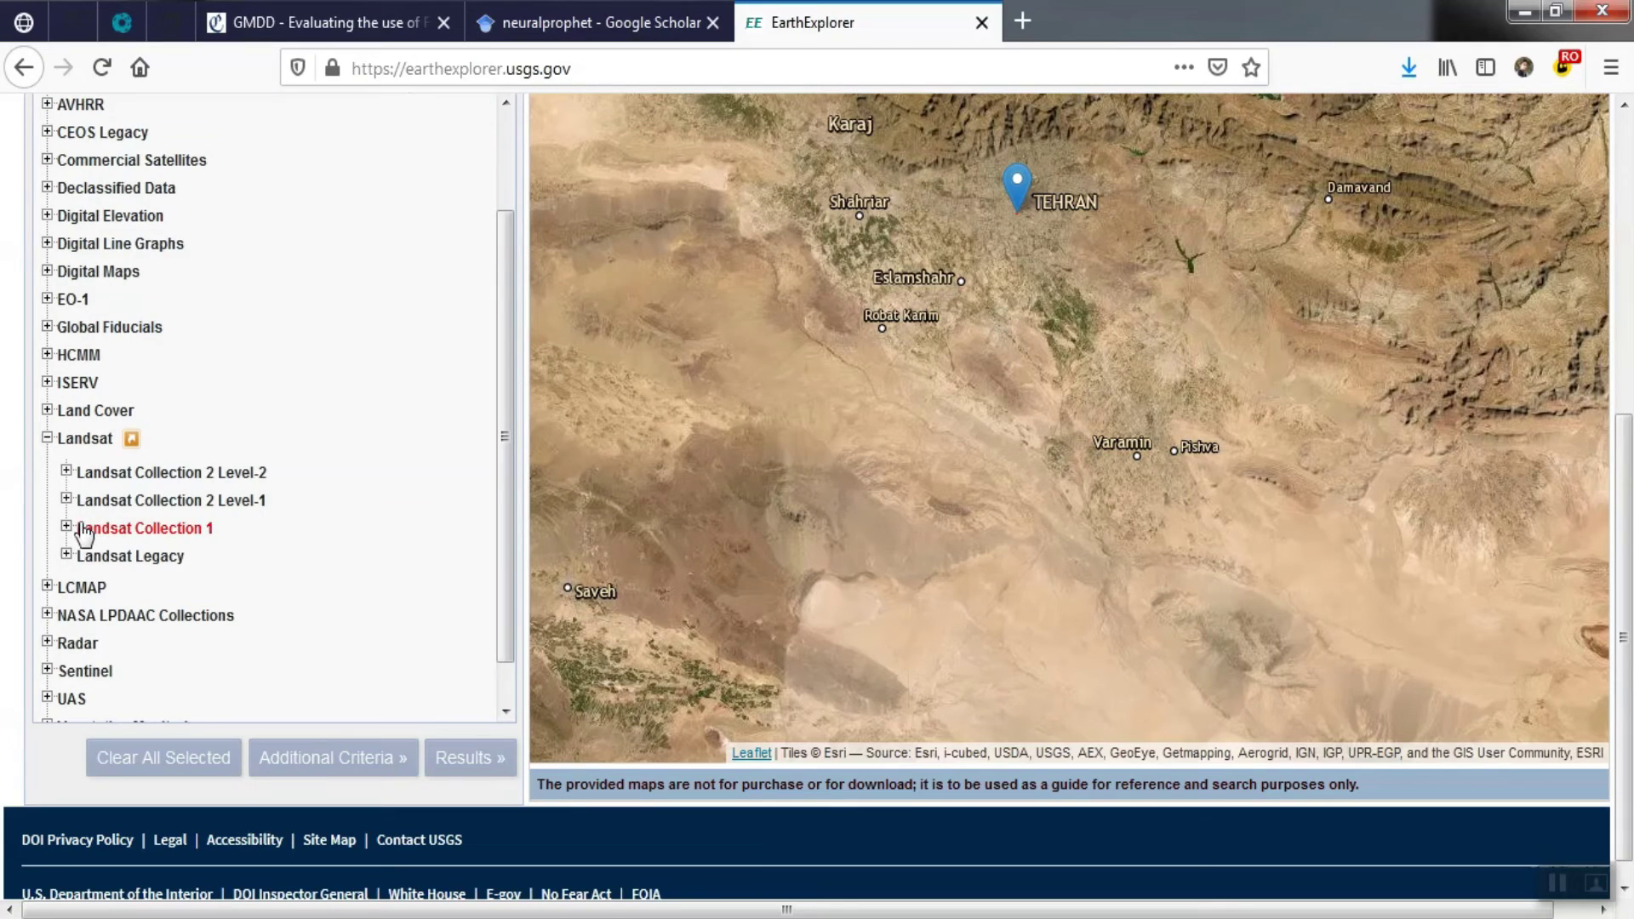
left_click(67, 529)
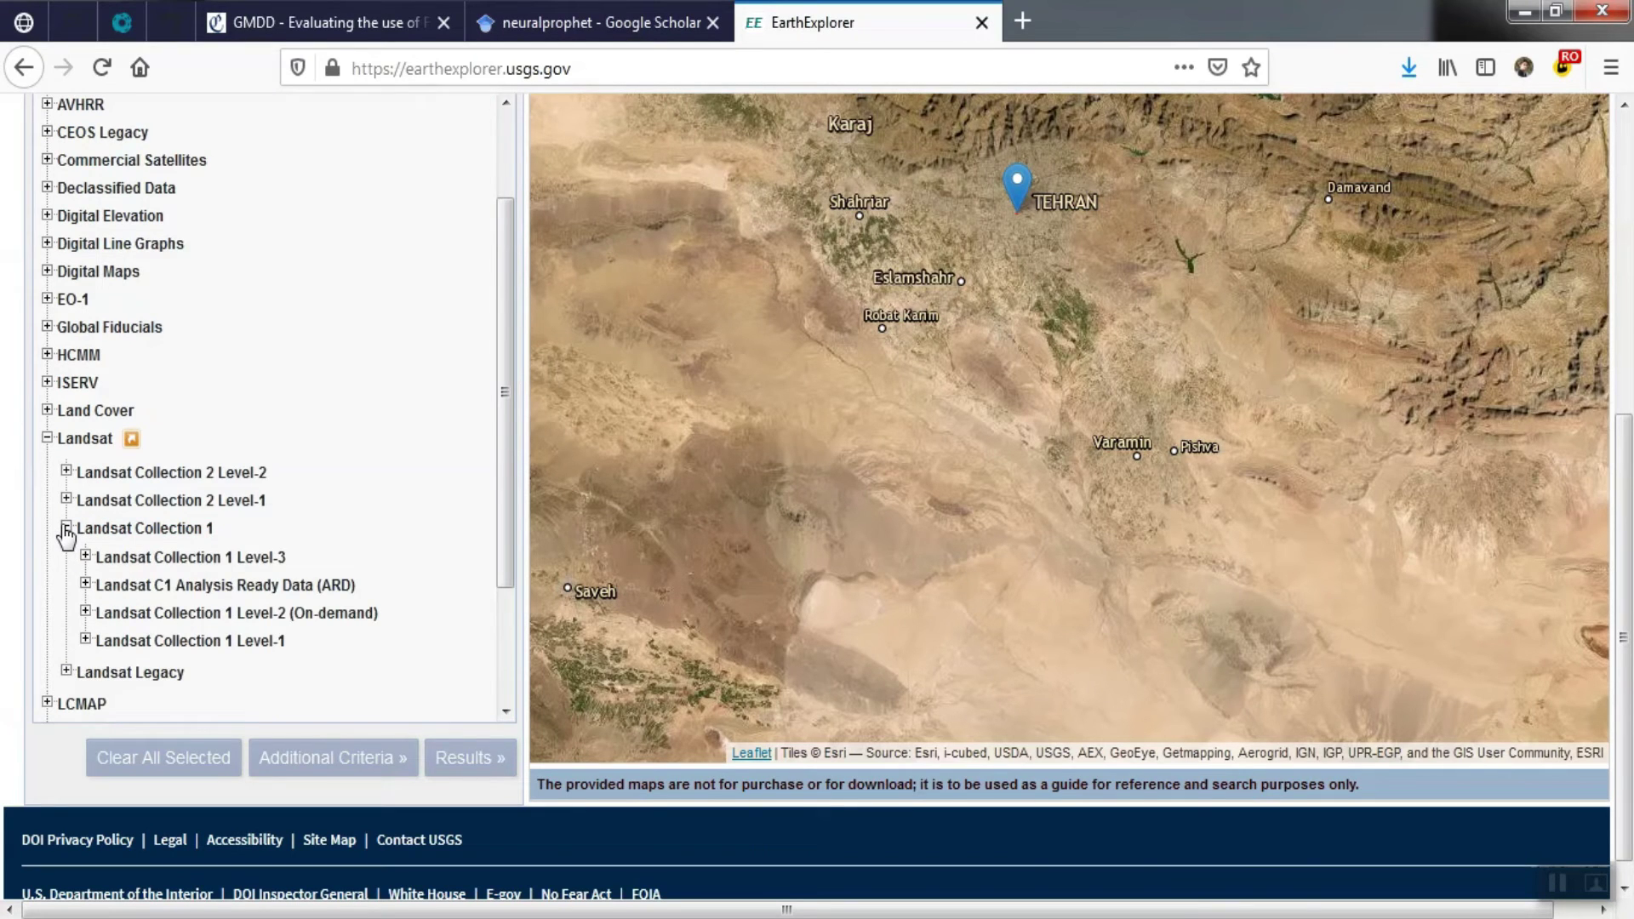
left_click(87, 644)
scroll(197, 502, "down", 3)
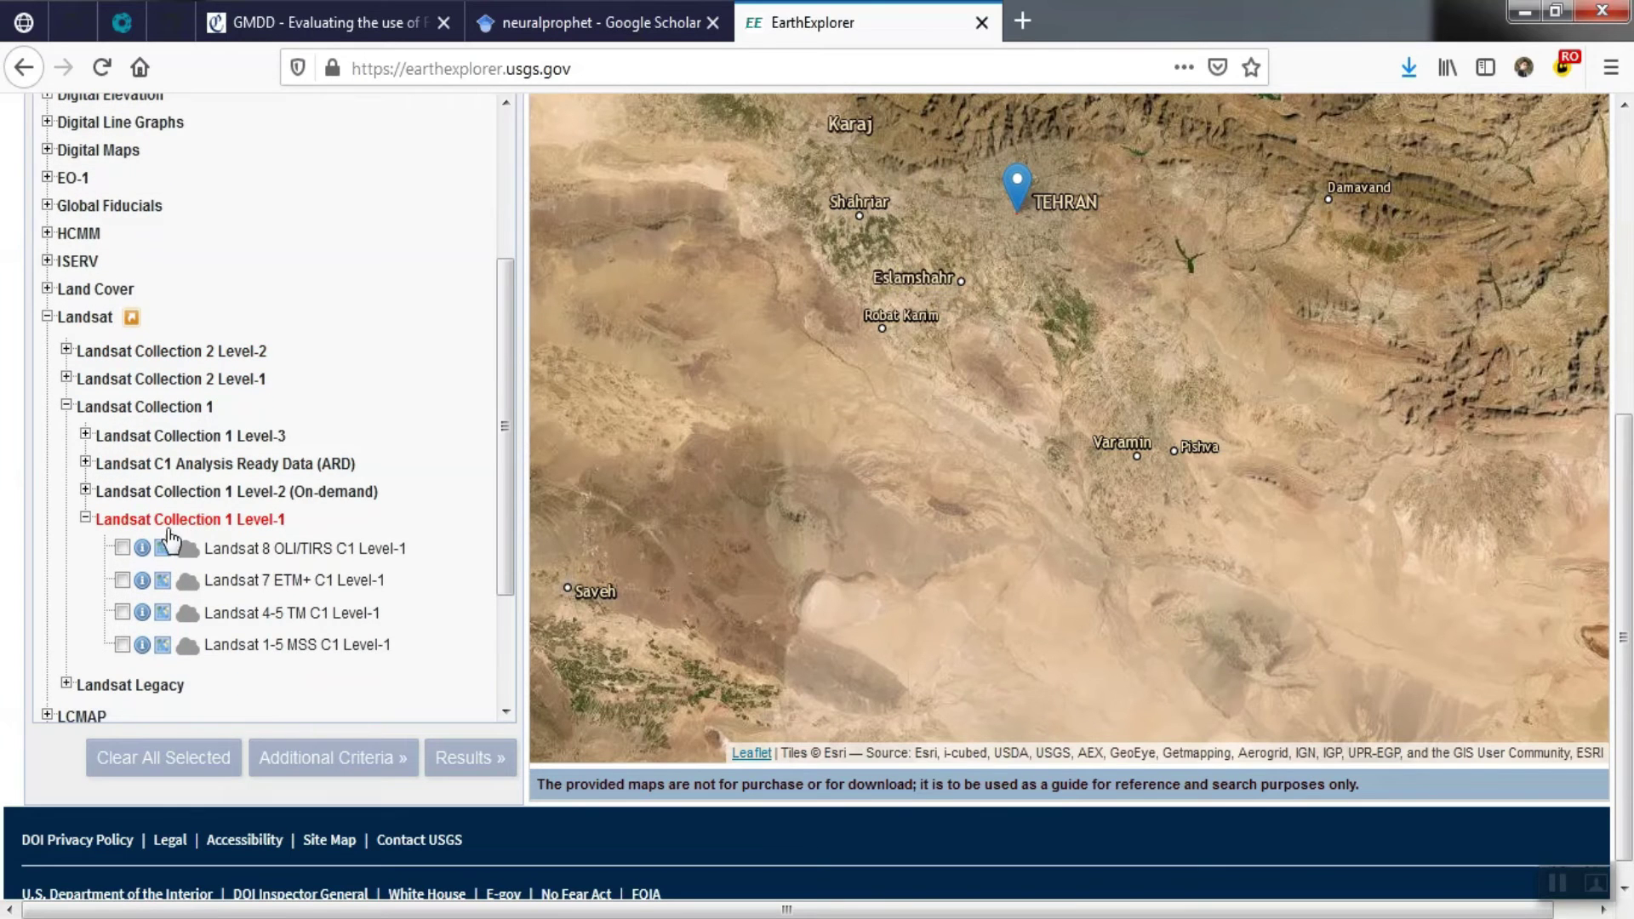
left_click(122, 547)
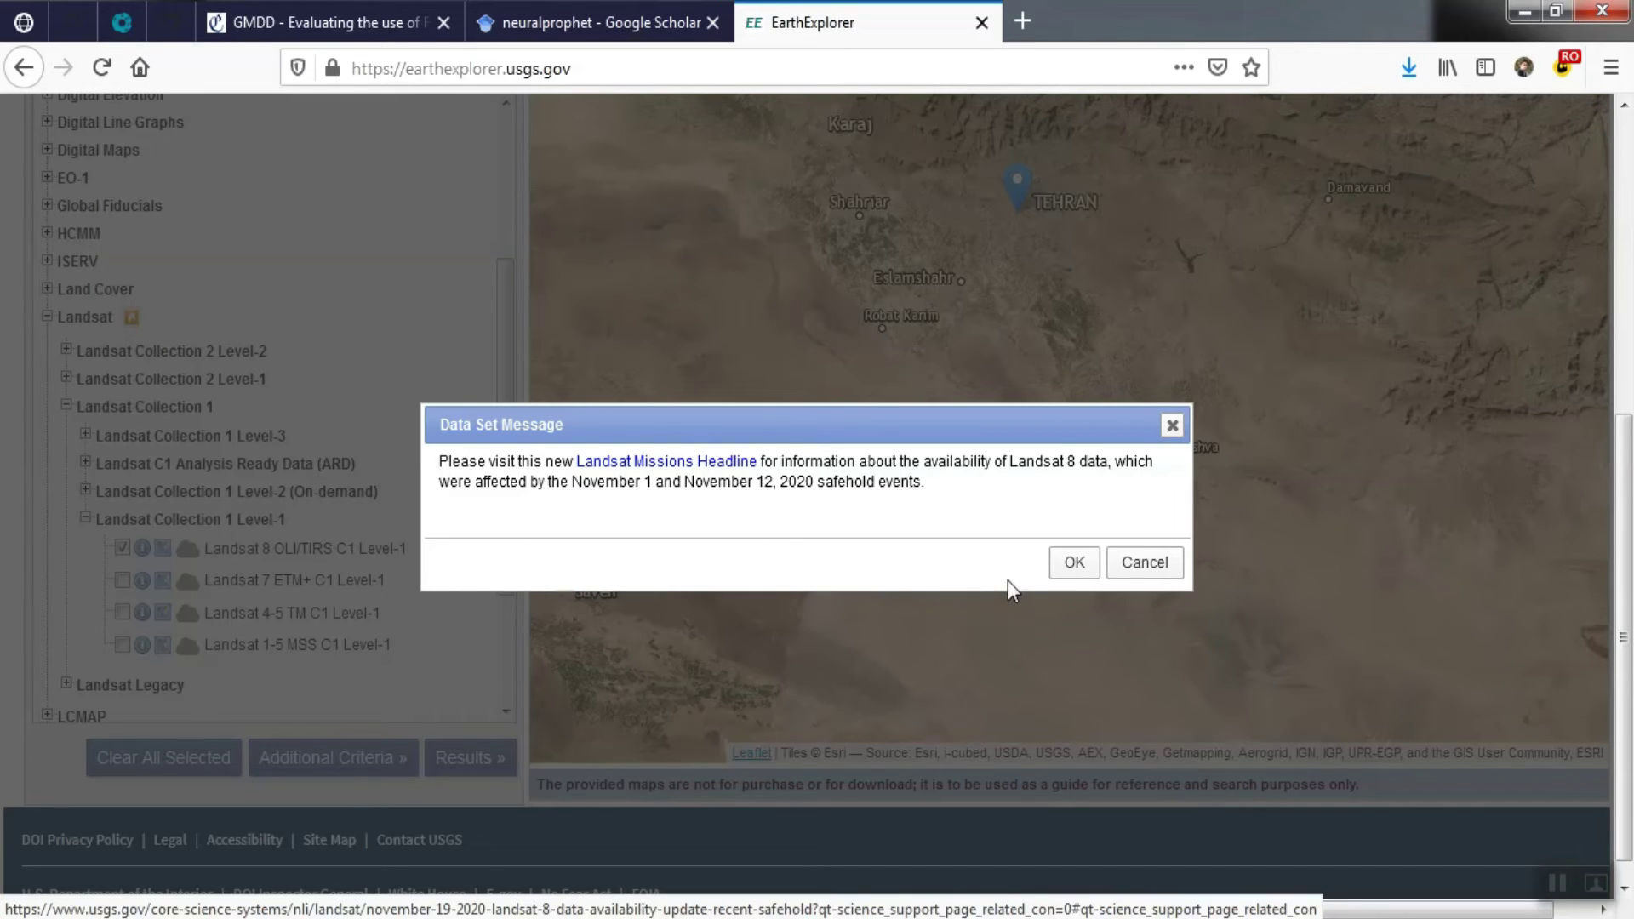
- Dismiss the Landsat 8 safehold data availability notice
left_click(1055, 569)
left_click(1124, 544)
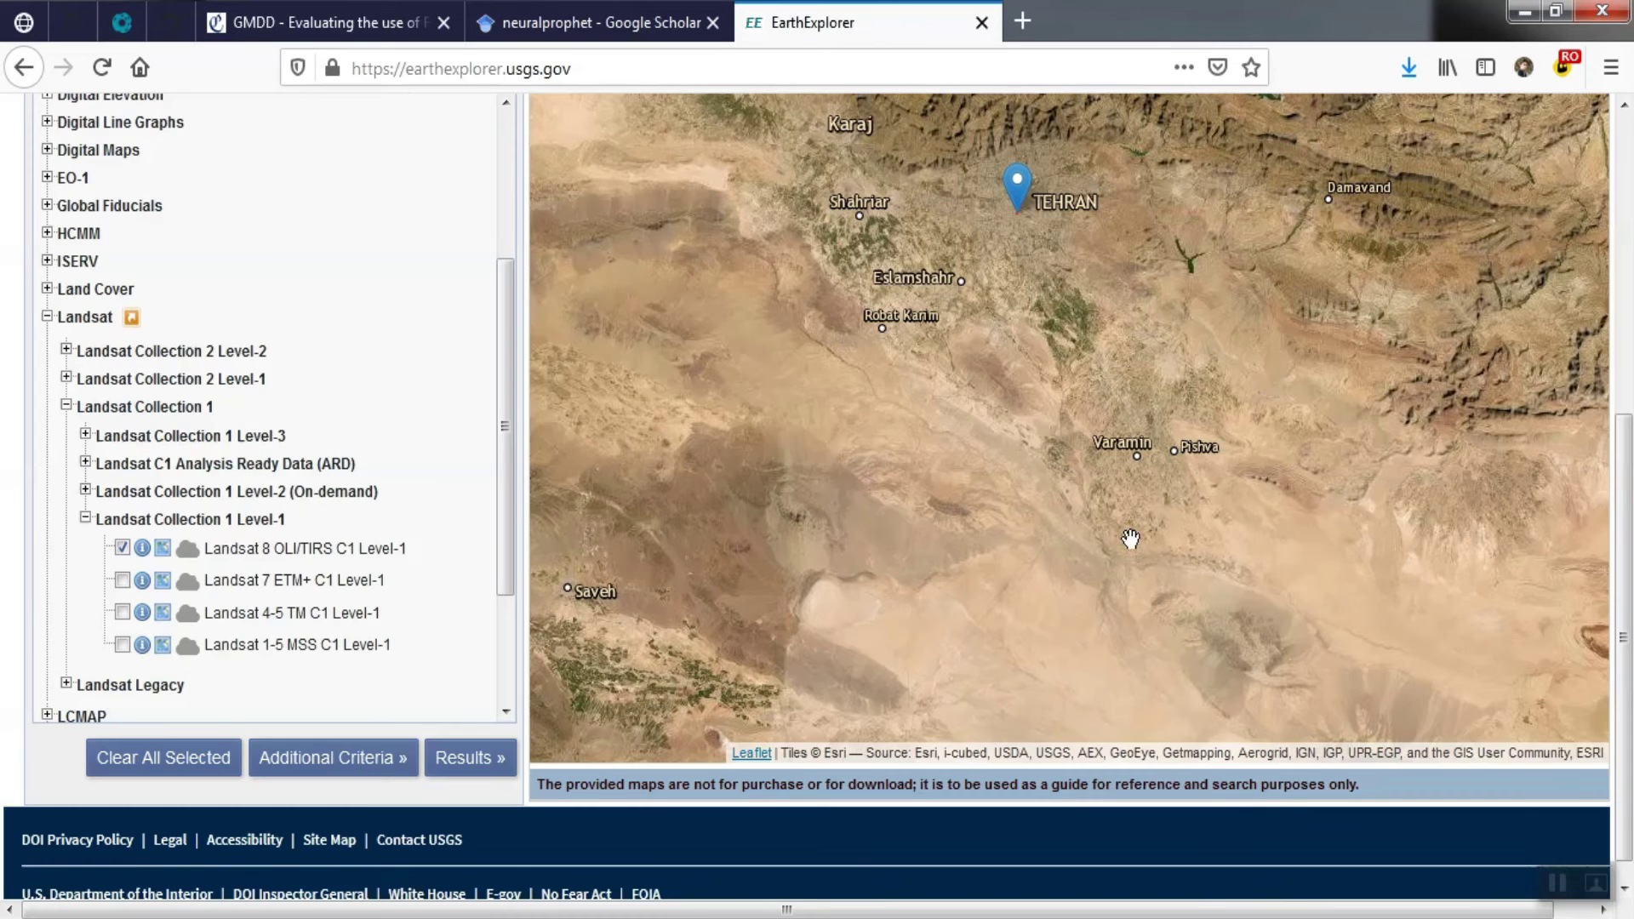
scroll(456, 524, "up", 5)
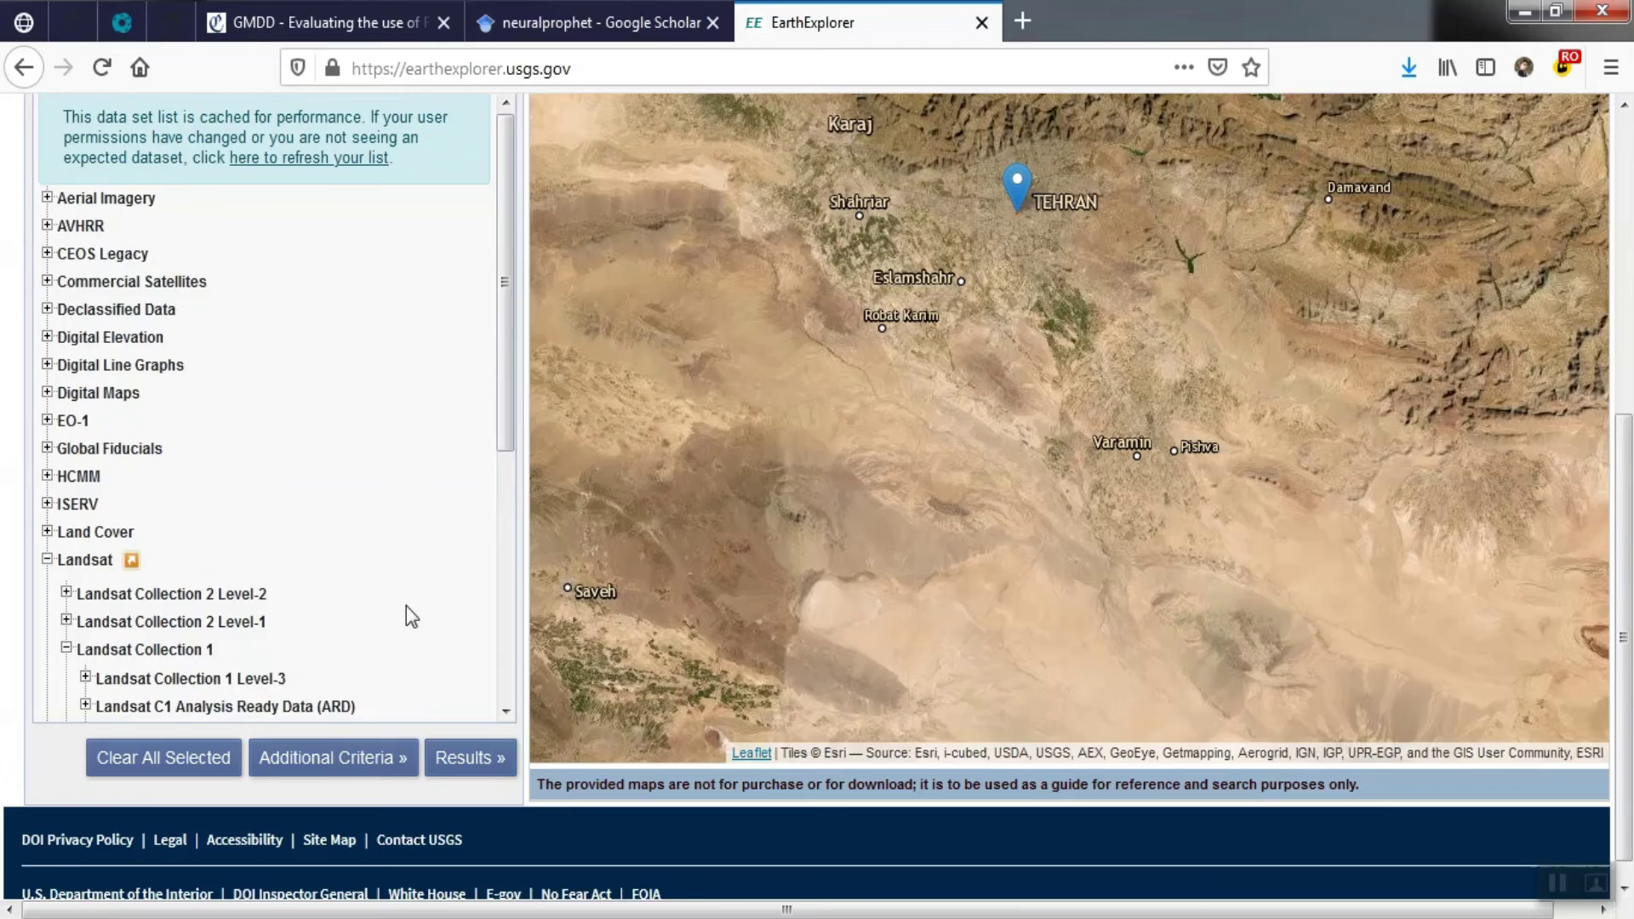
scroll(411, 610, "up", 5)
- Change the Search from date to 12/01/2019 and run the search for results
left_click(117, 311)
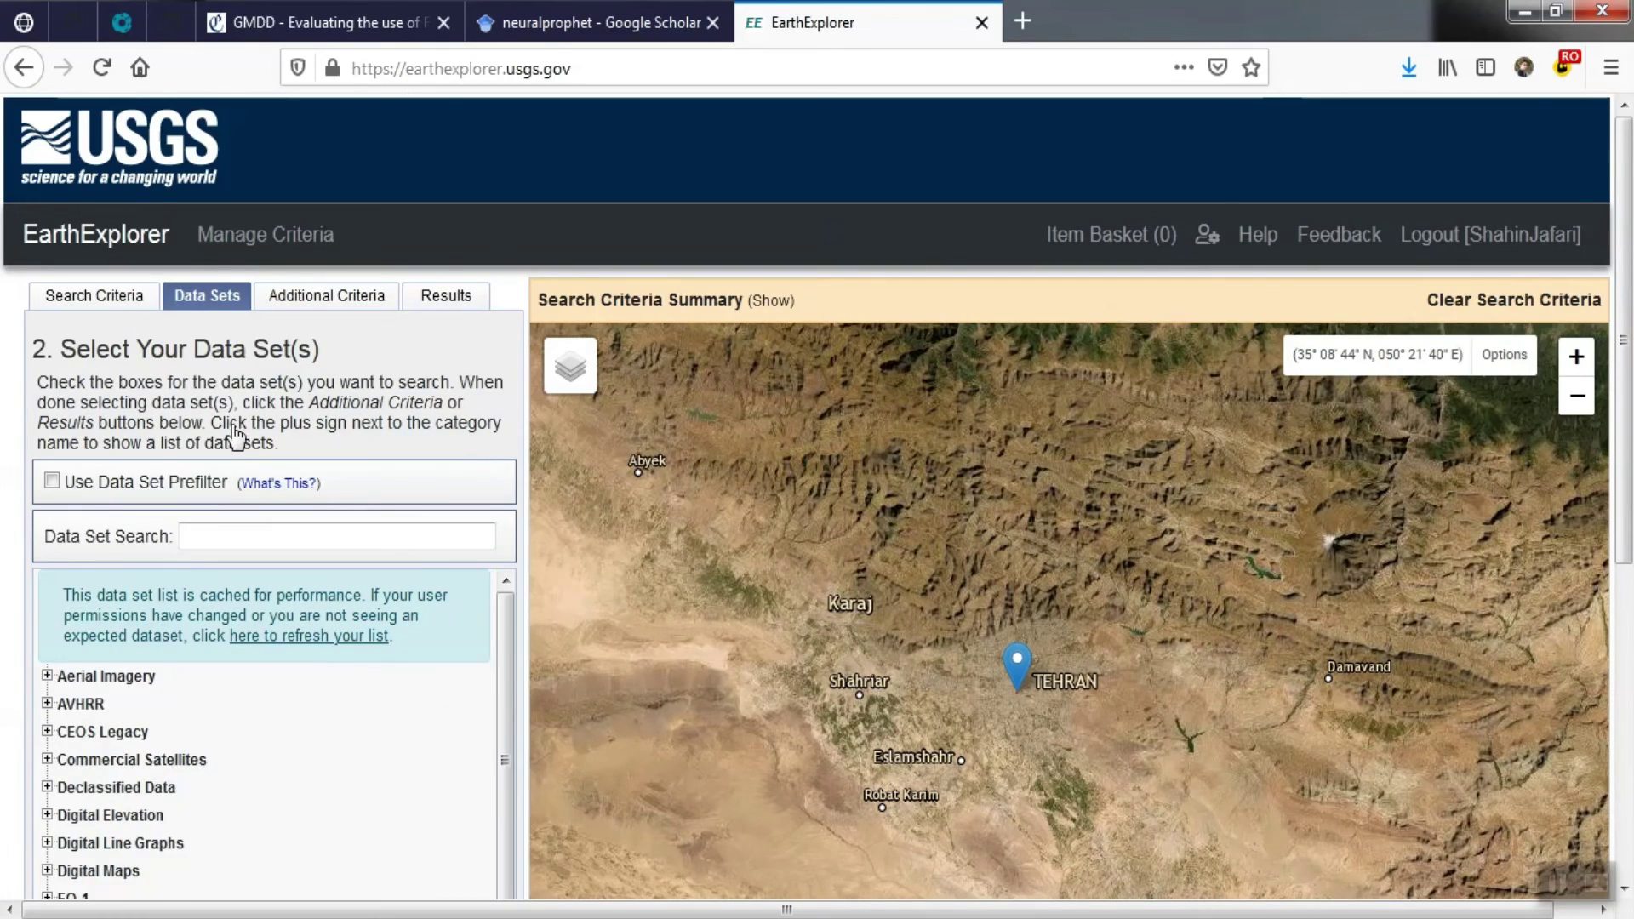
scroll(233, 434, "down", 5)
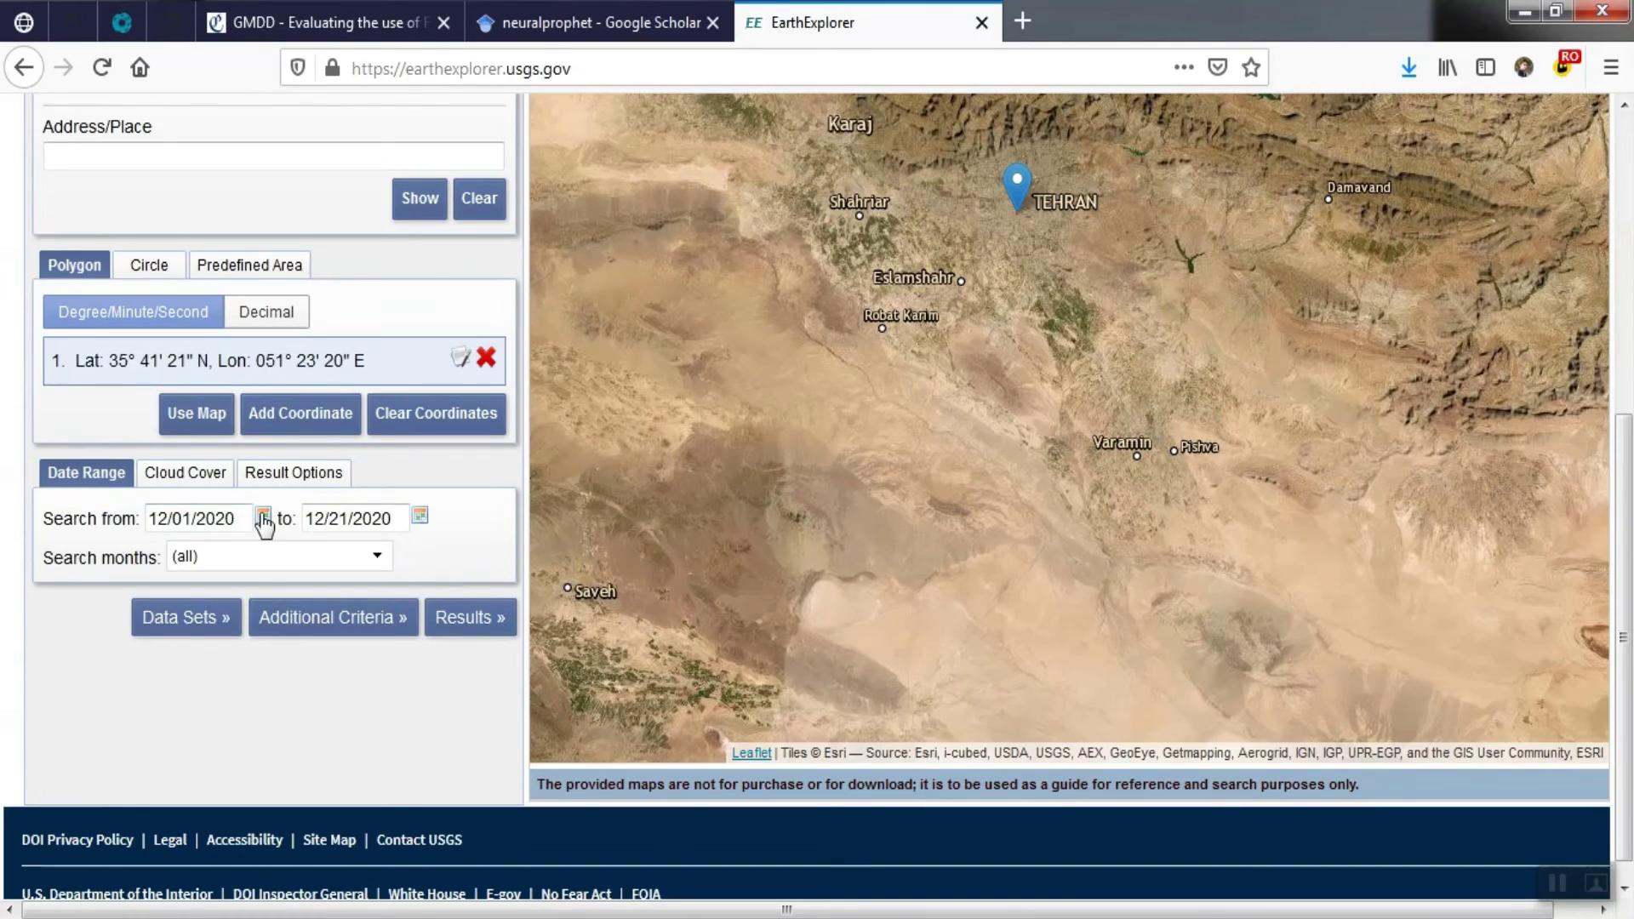
left_click(257, 517)
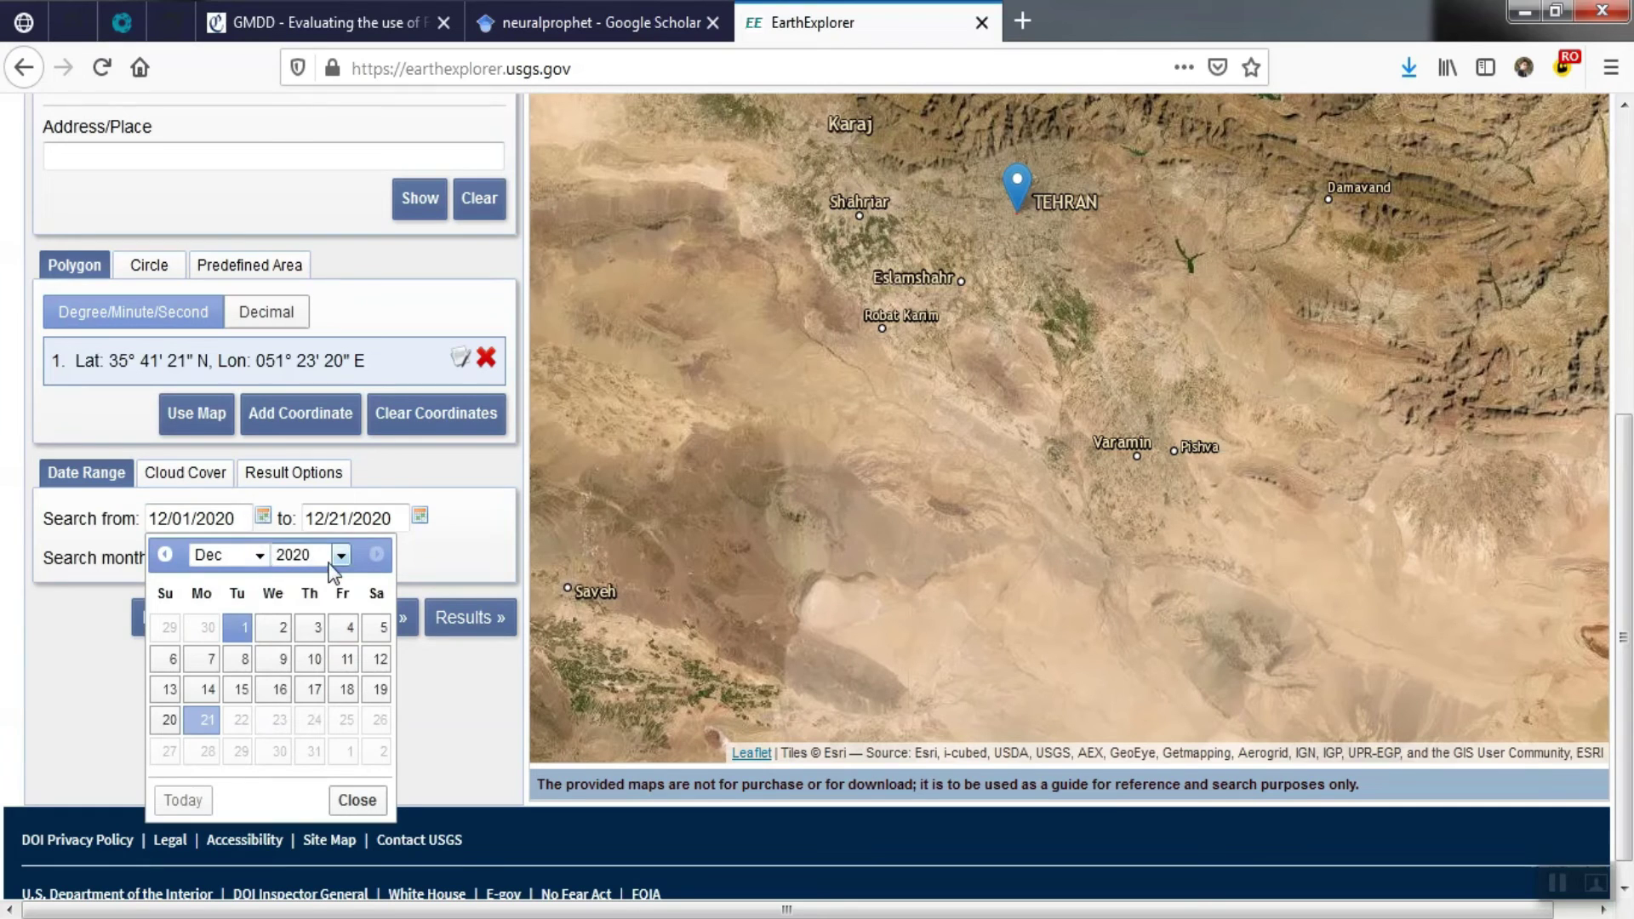
left_click(341, 554)
left_click(298, 499)
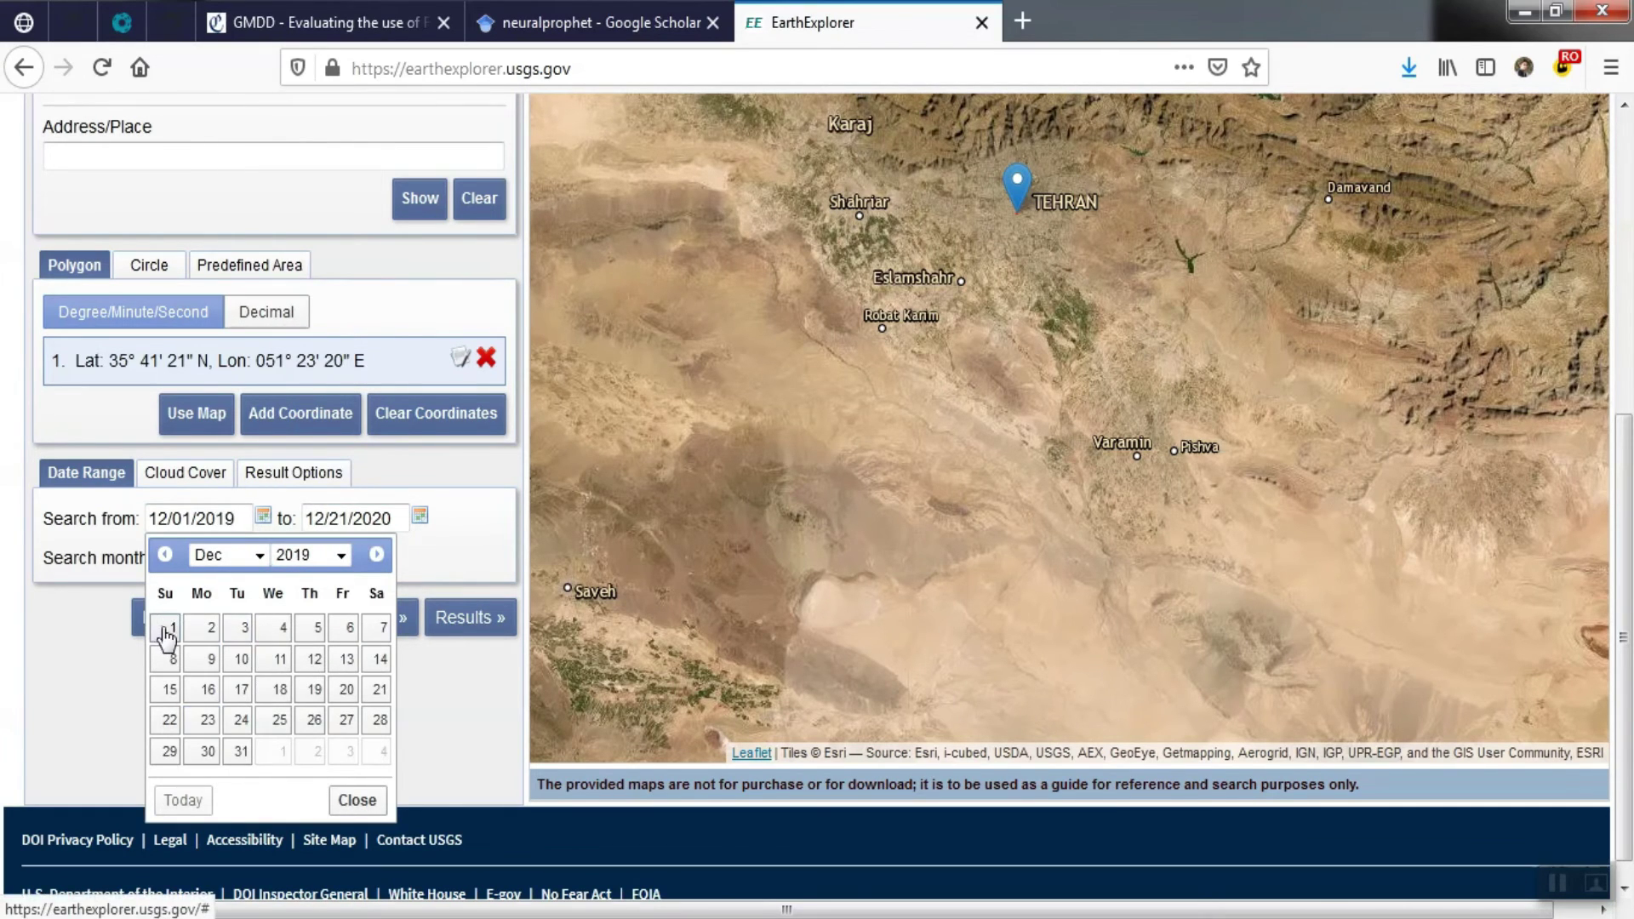
left_click(165, 631)
left_click(462, 620)
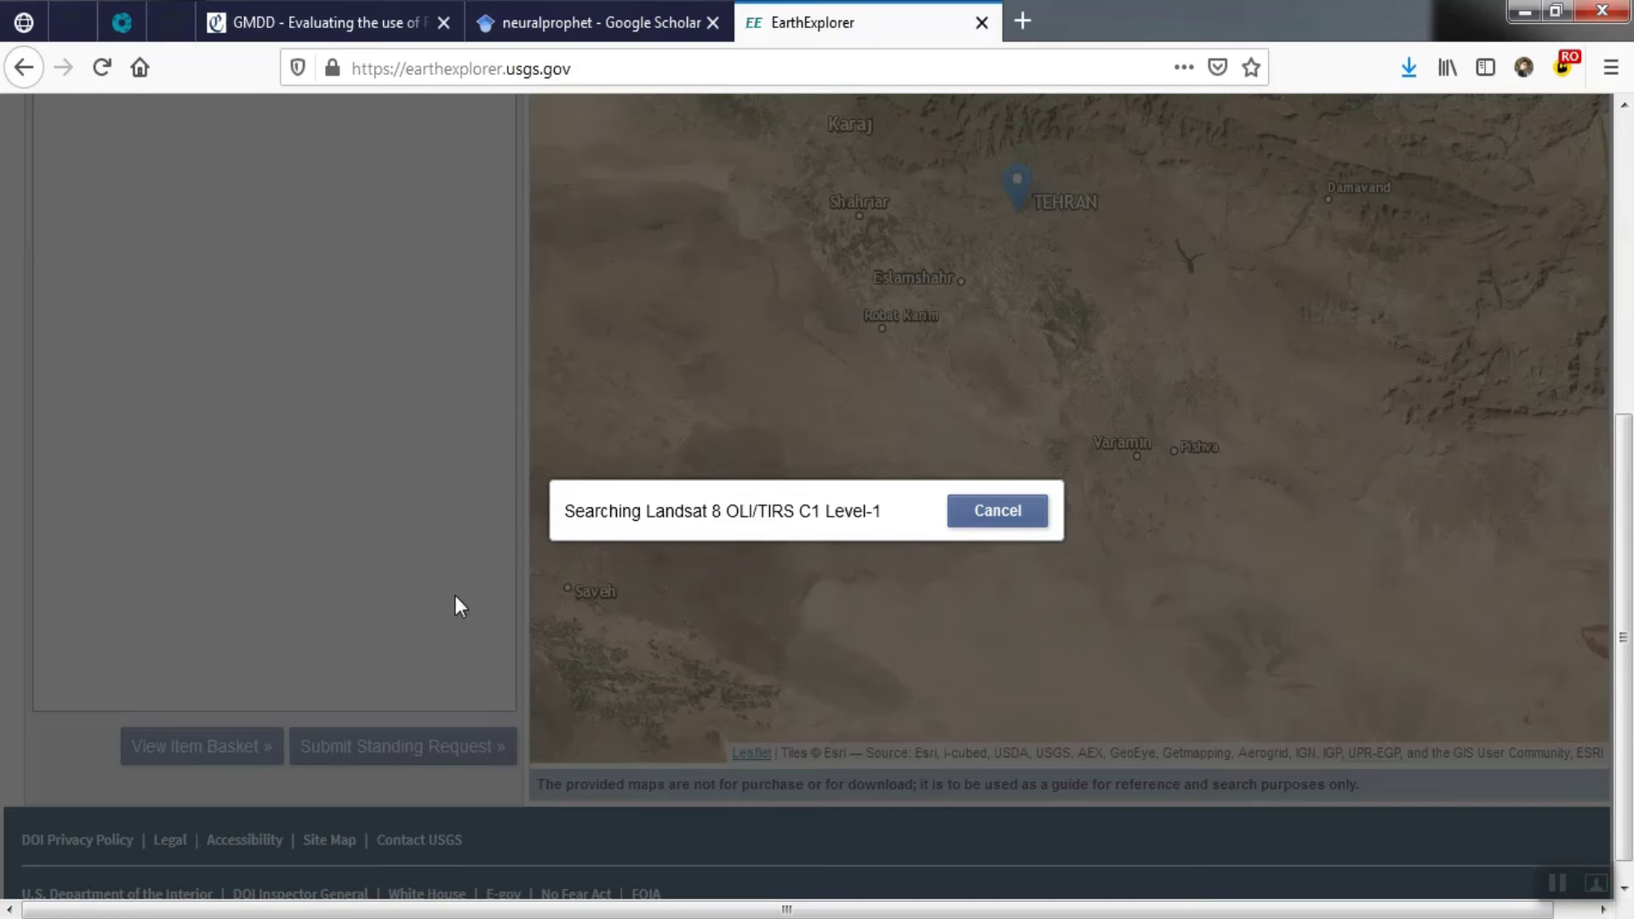
- Scroll the 47 Landsat 8 results, starting with the 2020-12-15 Path 165, Row 35 scene
scroll(442, 568, "up", 2)
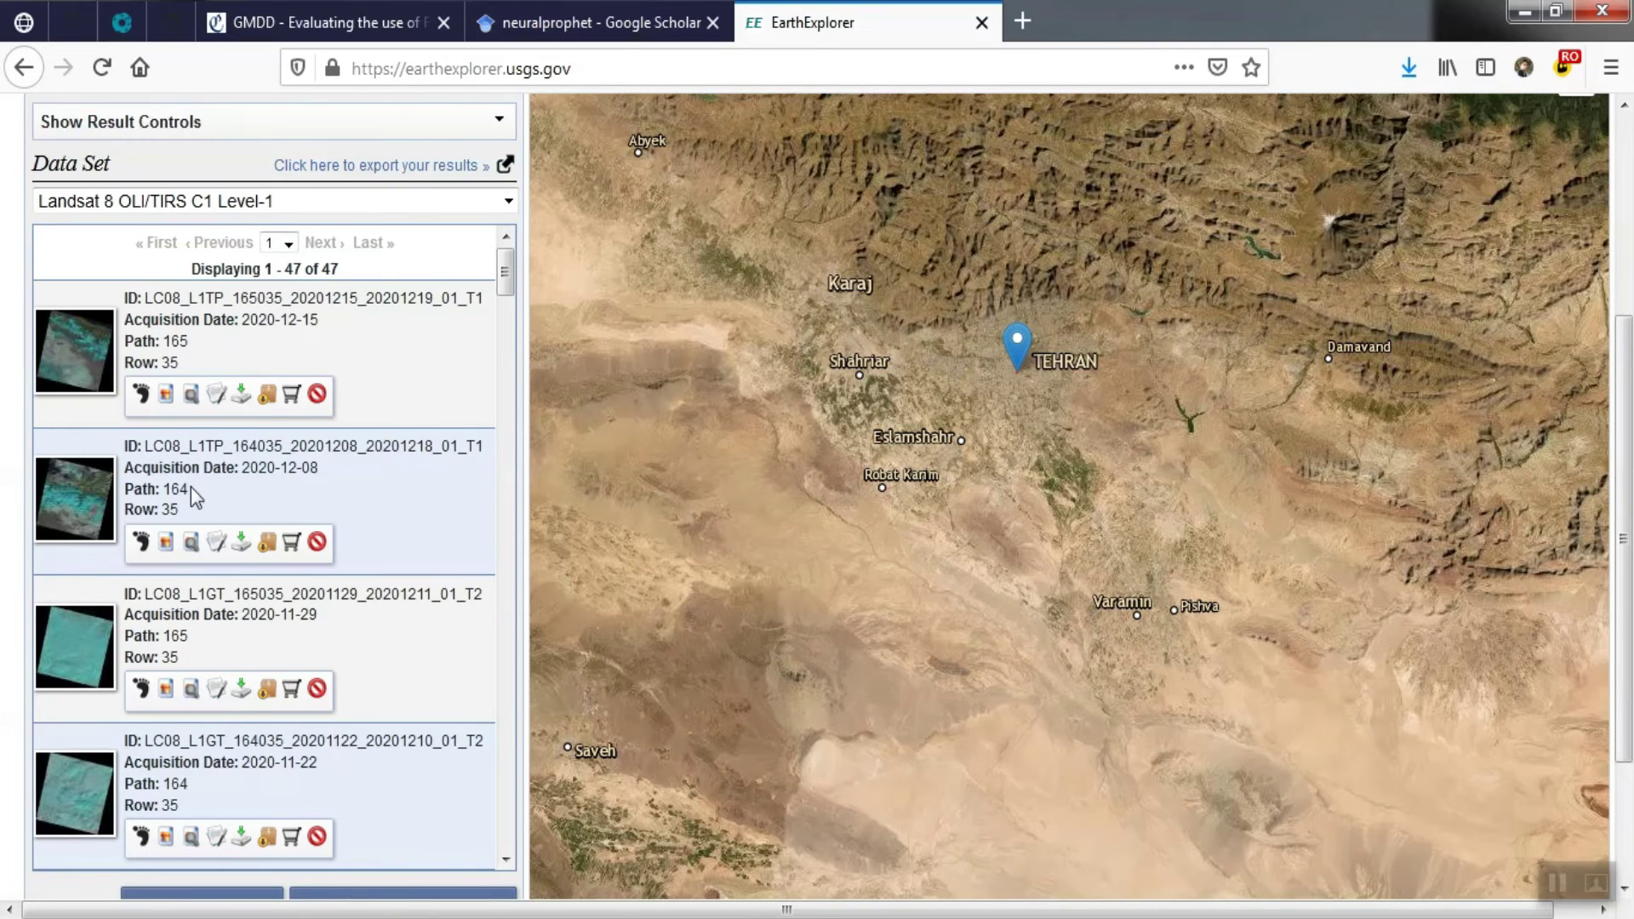
scroll(196, 498, "down", 9)
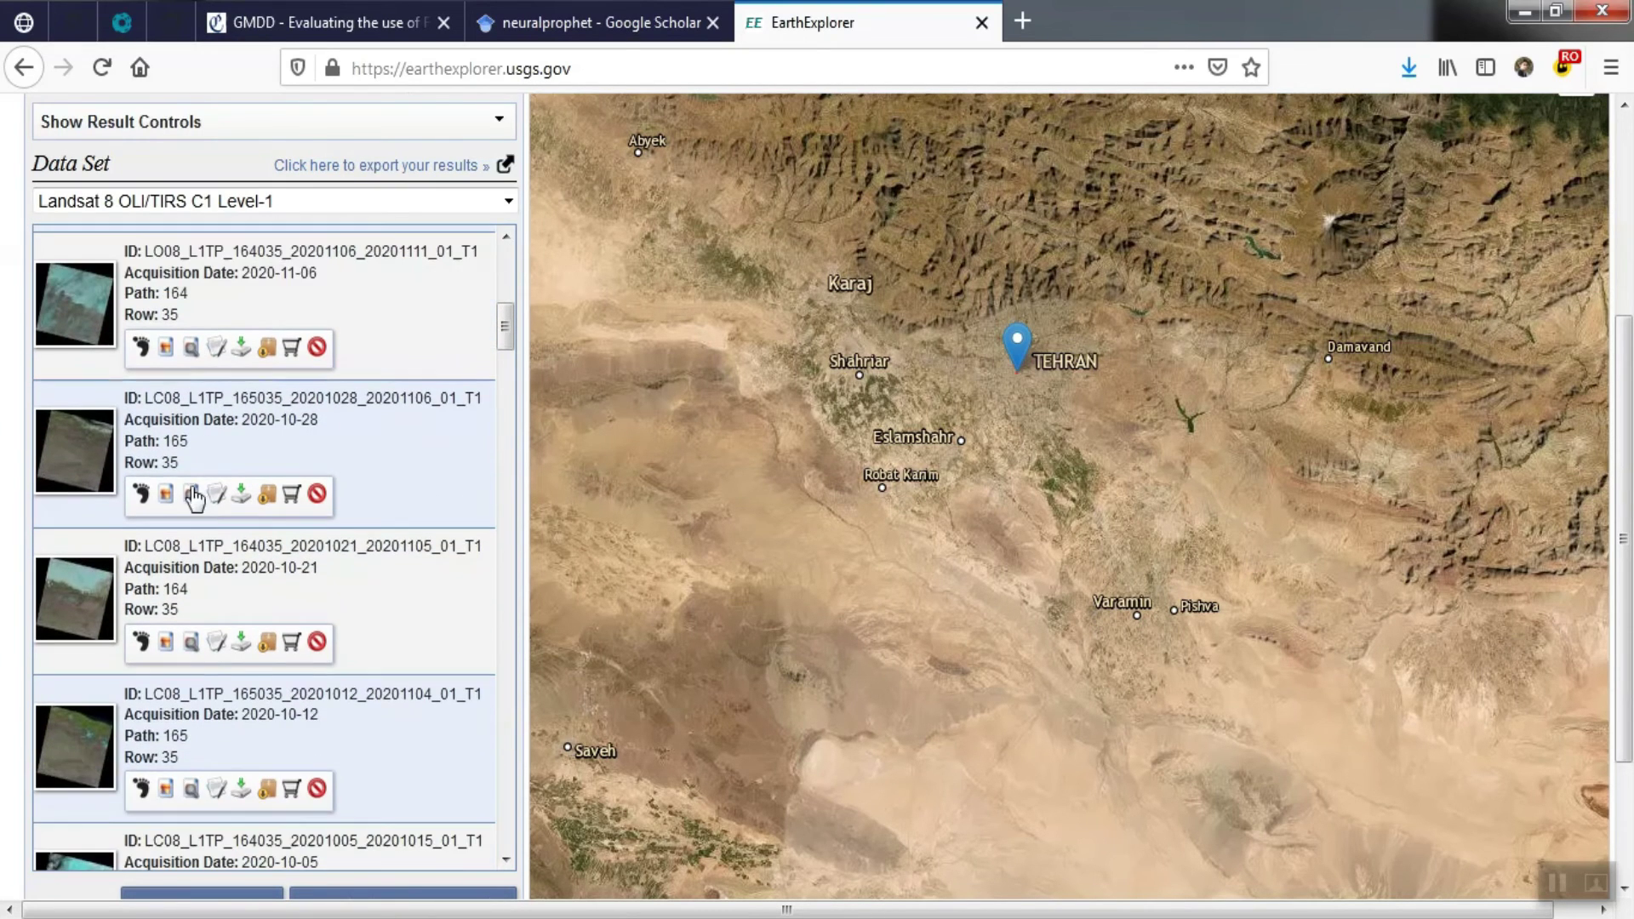
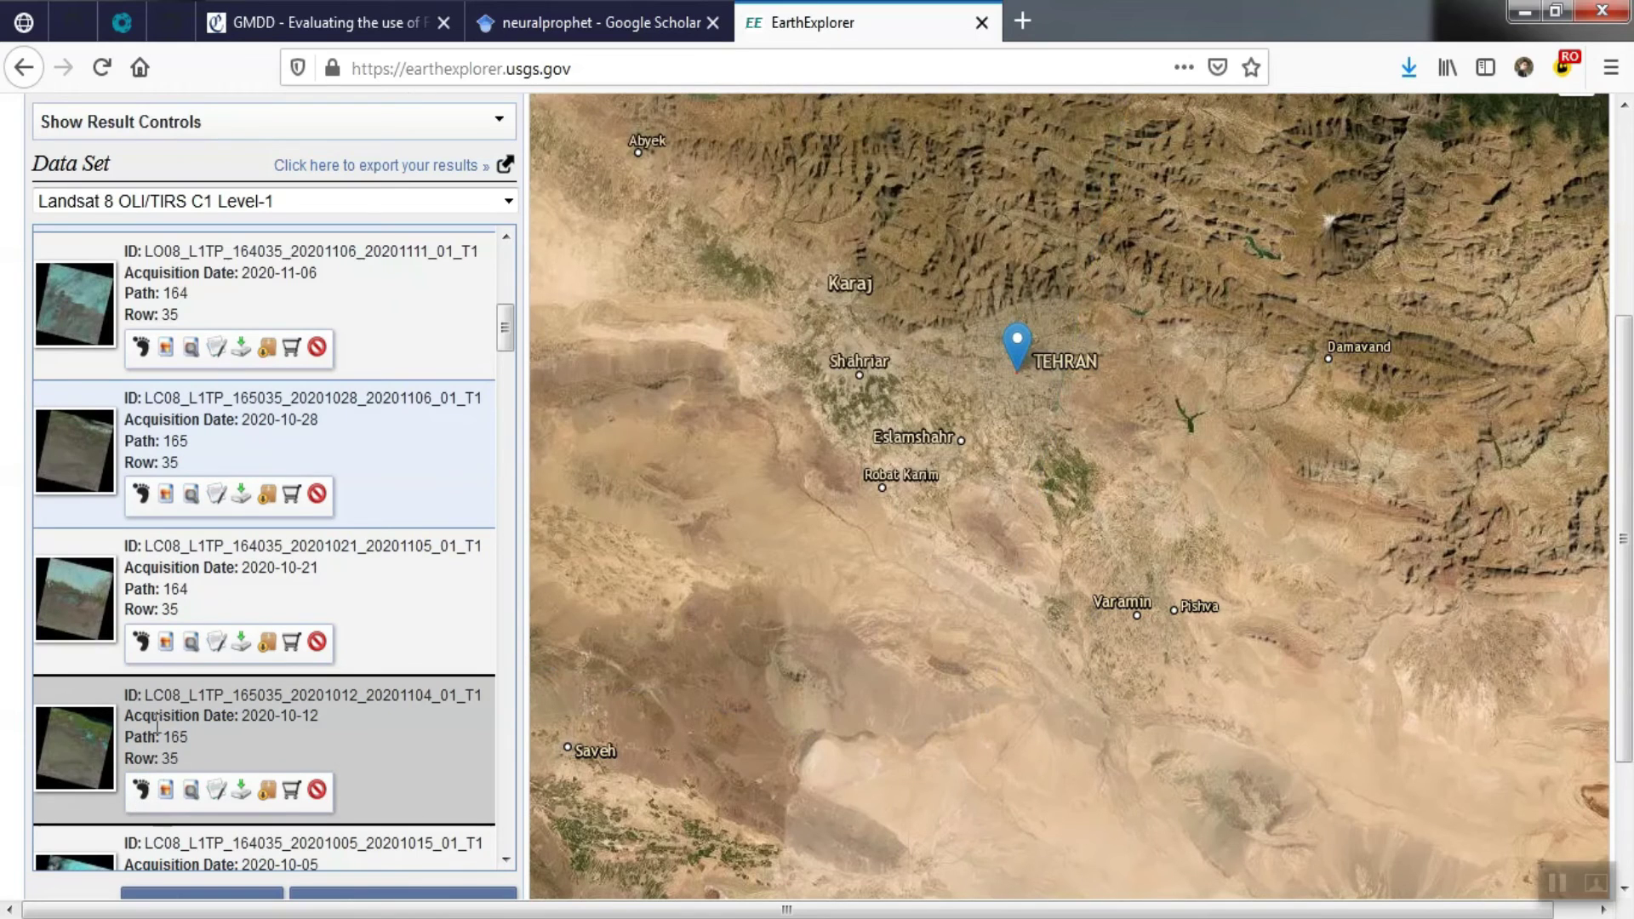
- Show the 2020-09-26 scene's footprint, then toggle the 2020-09-19 footprint on and off
scroll(179, 617, "down", 3)
scroll(187, 614, "down", 2)
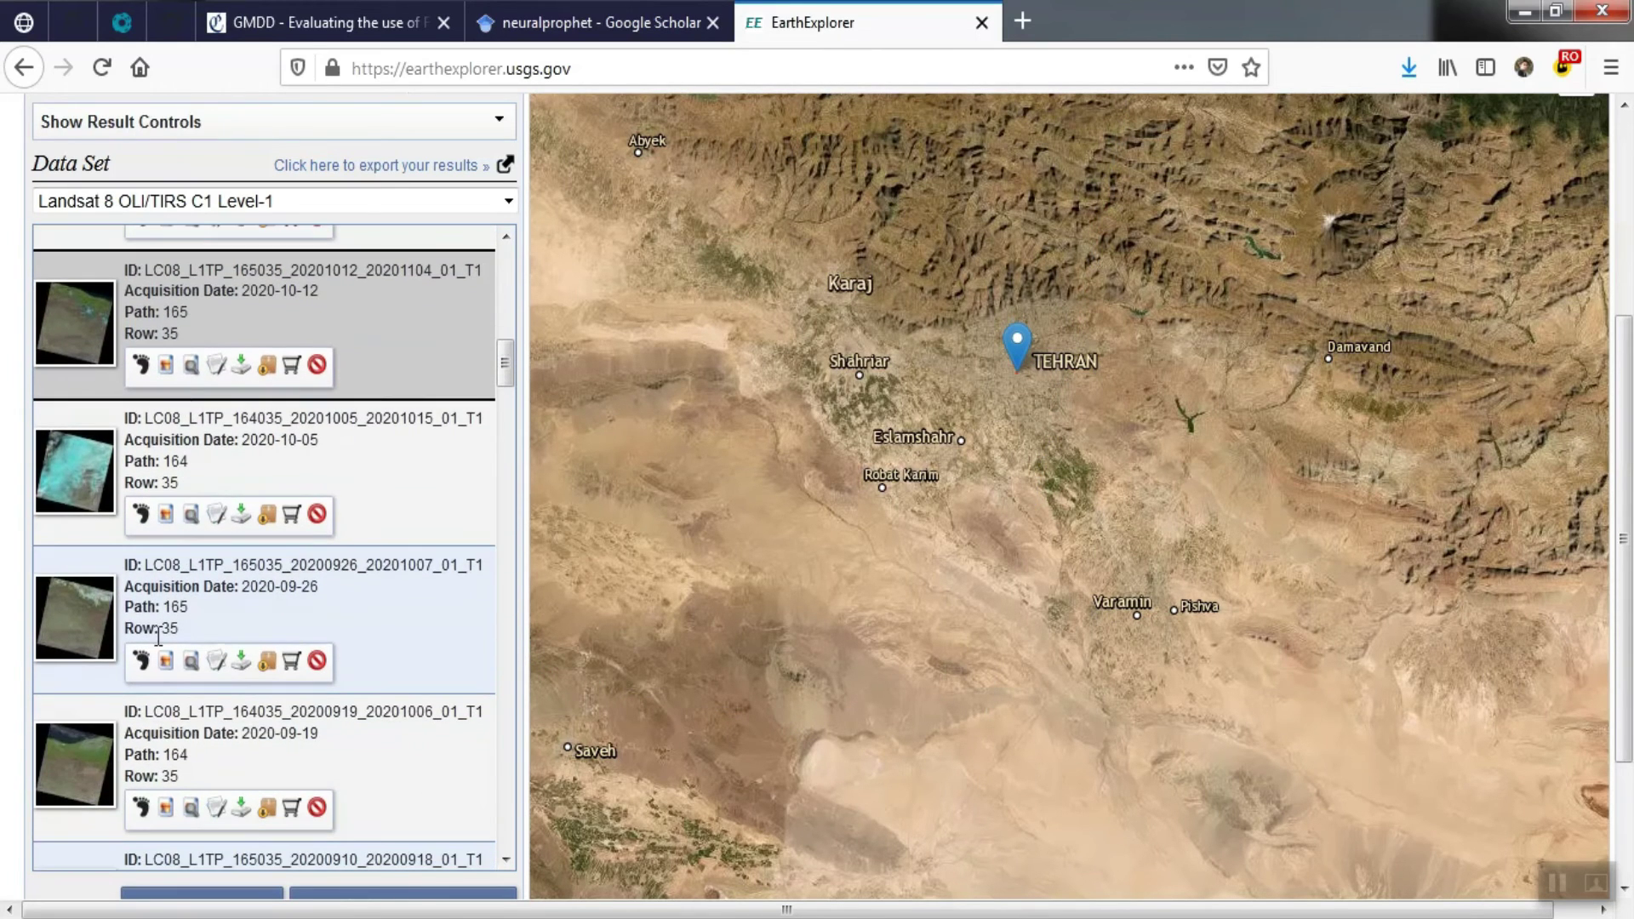
left_click(142, 662)
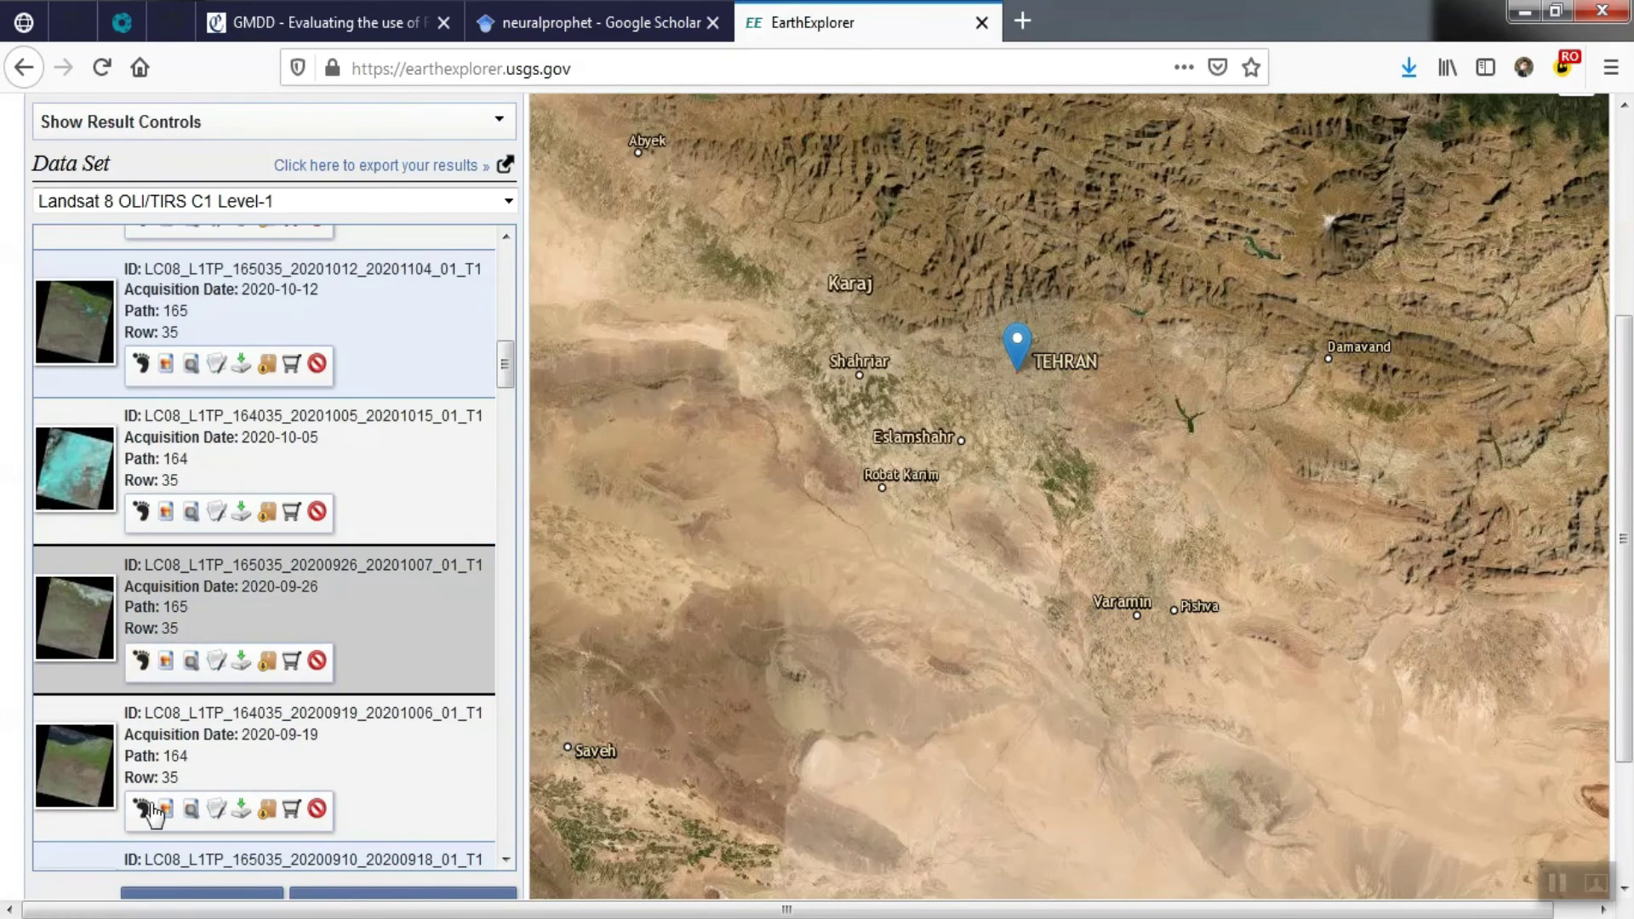
left_click(143, 808)
left_click(143, 808)
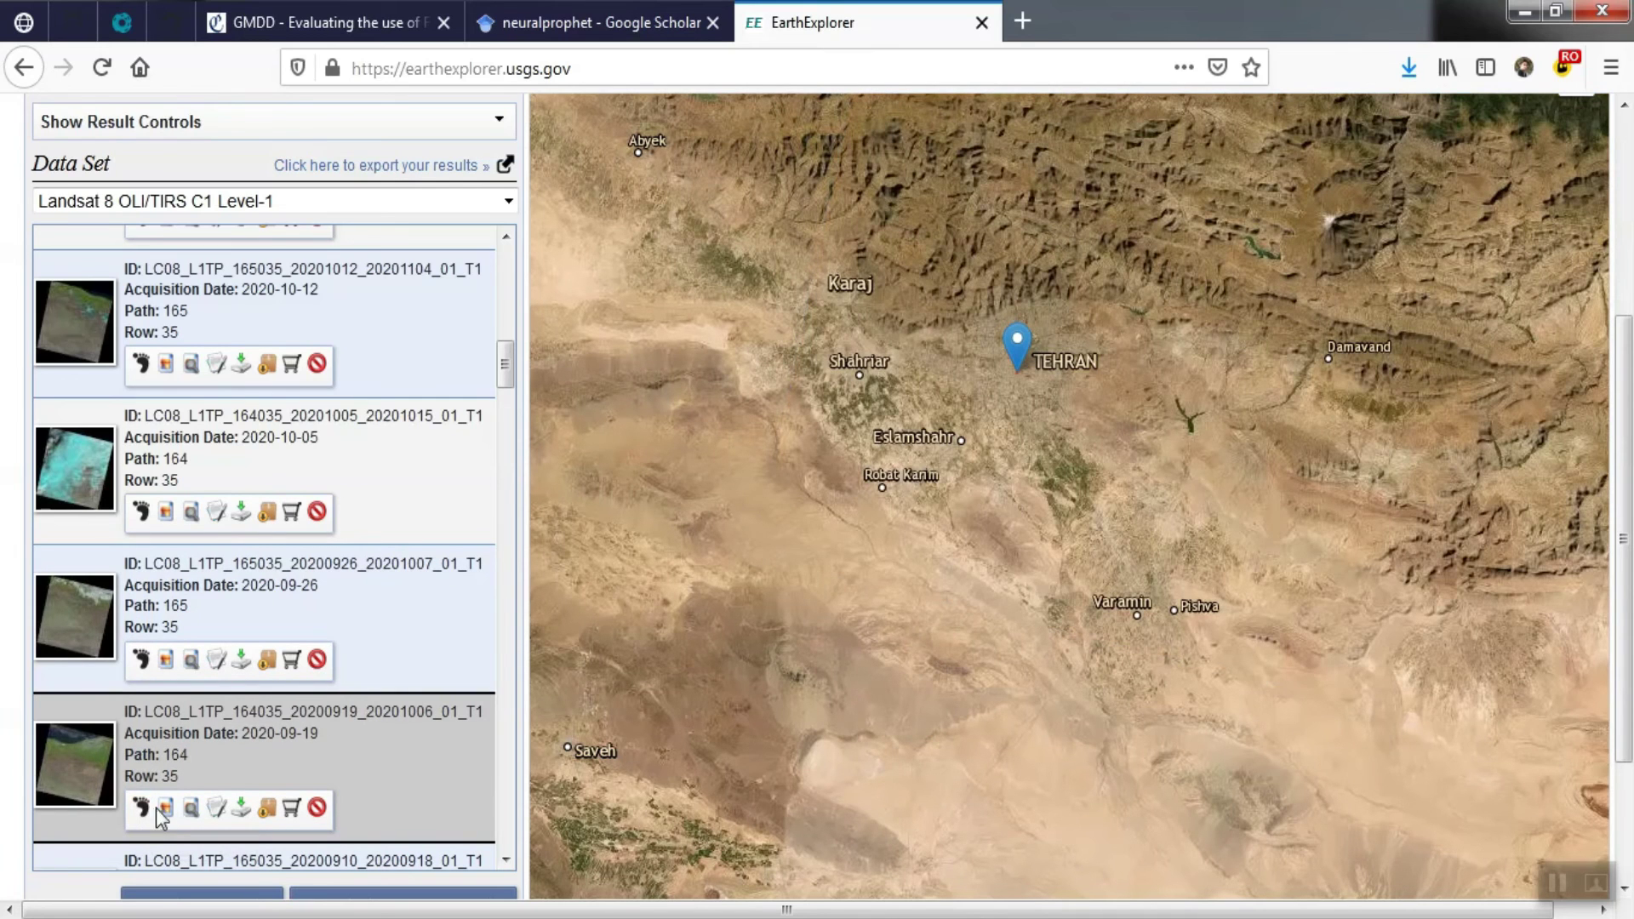
- Overlay the 2020-09-19 path 164 row 35 browse image on the Tehran map
left_click(166, 810)
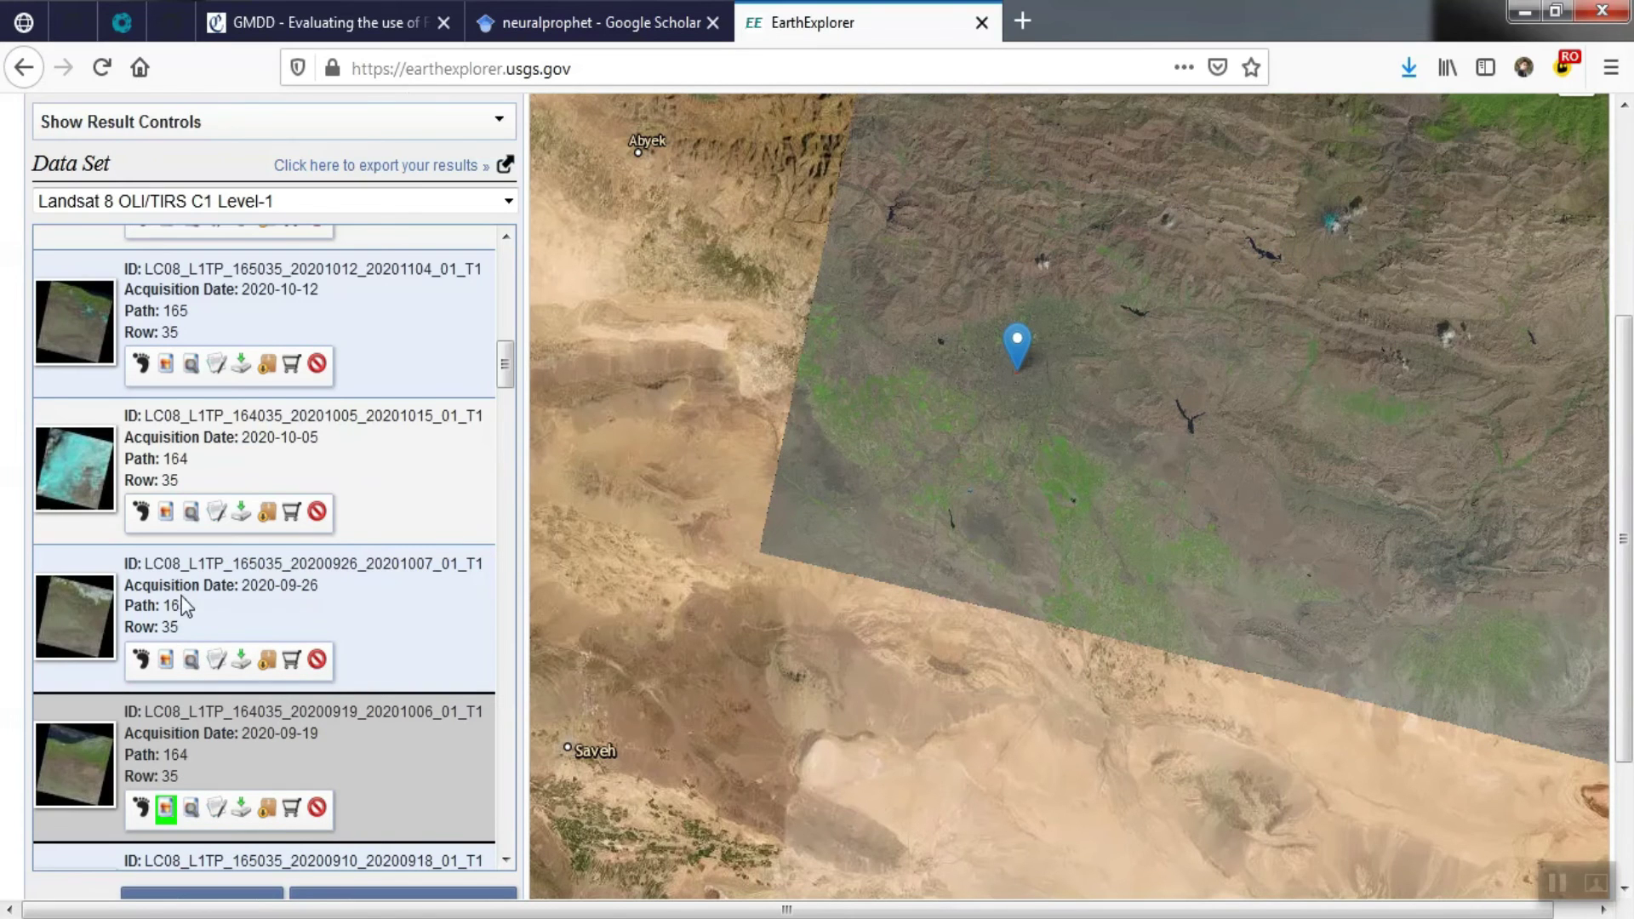
scroll(181, 612, "down", 2)
scroll(181, 595, "down", 4)
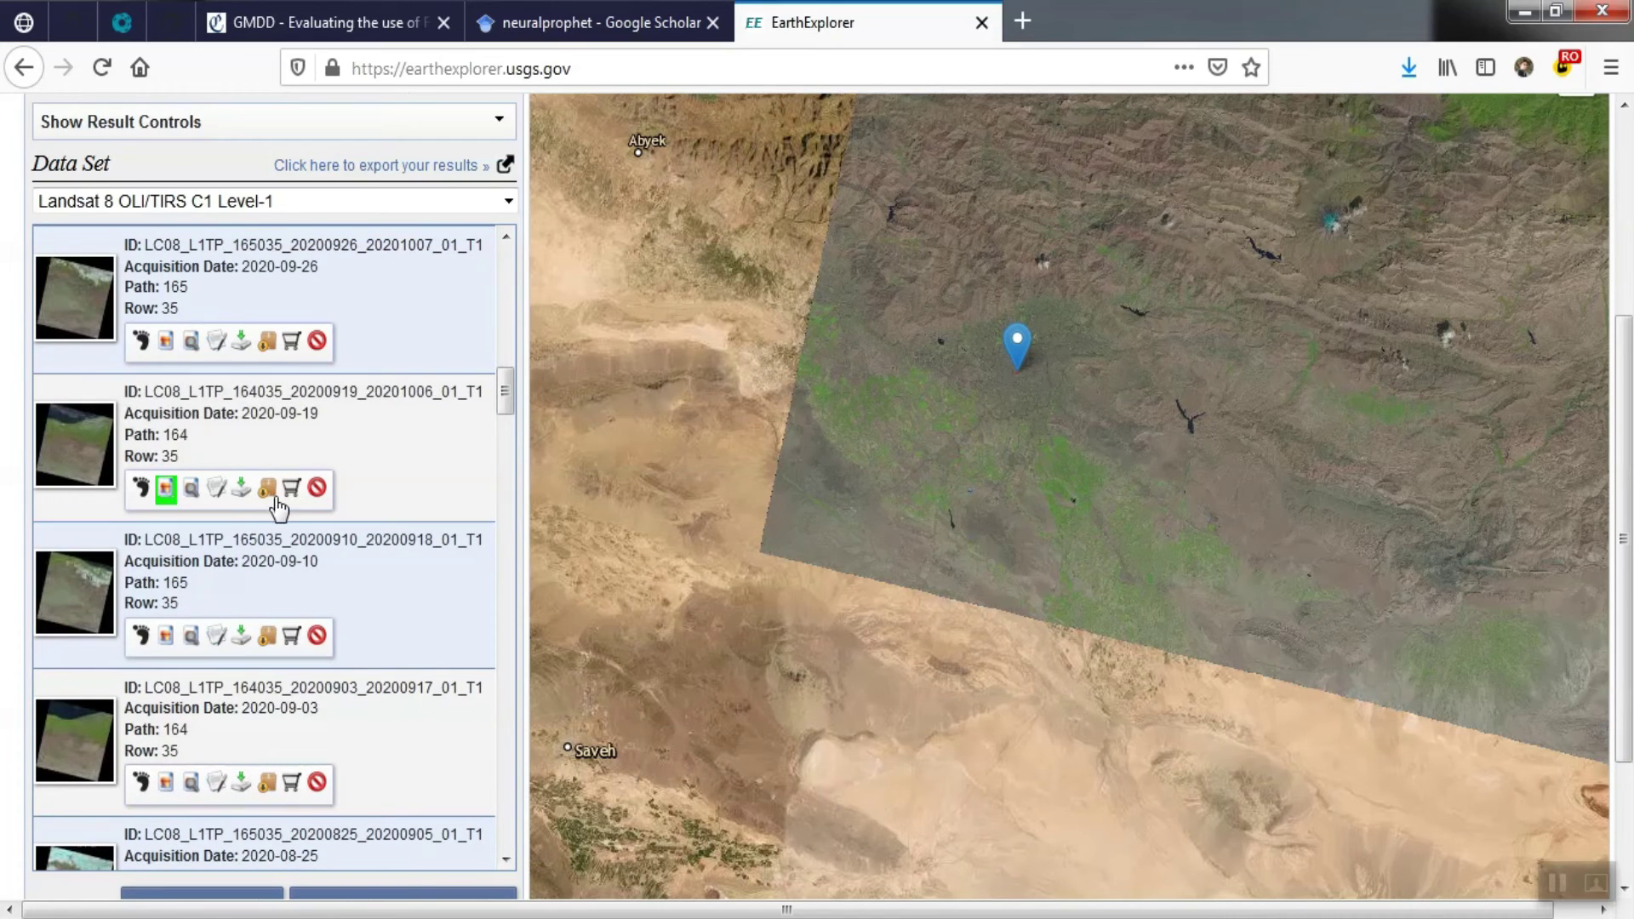
- Request the 922.97 MiB Level-1 GeoTIFF Data Product download for the 2020-09-19 scene
left_click(241, 488)
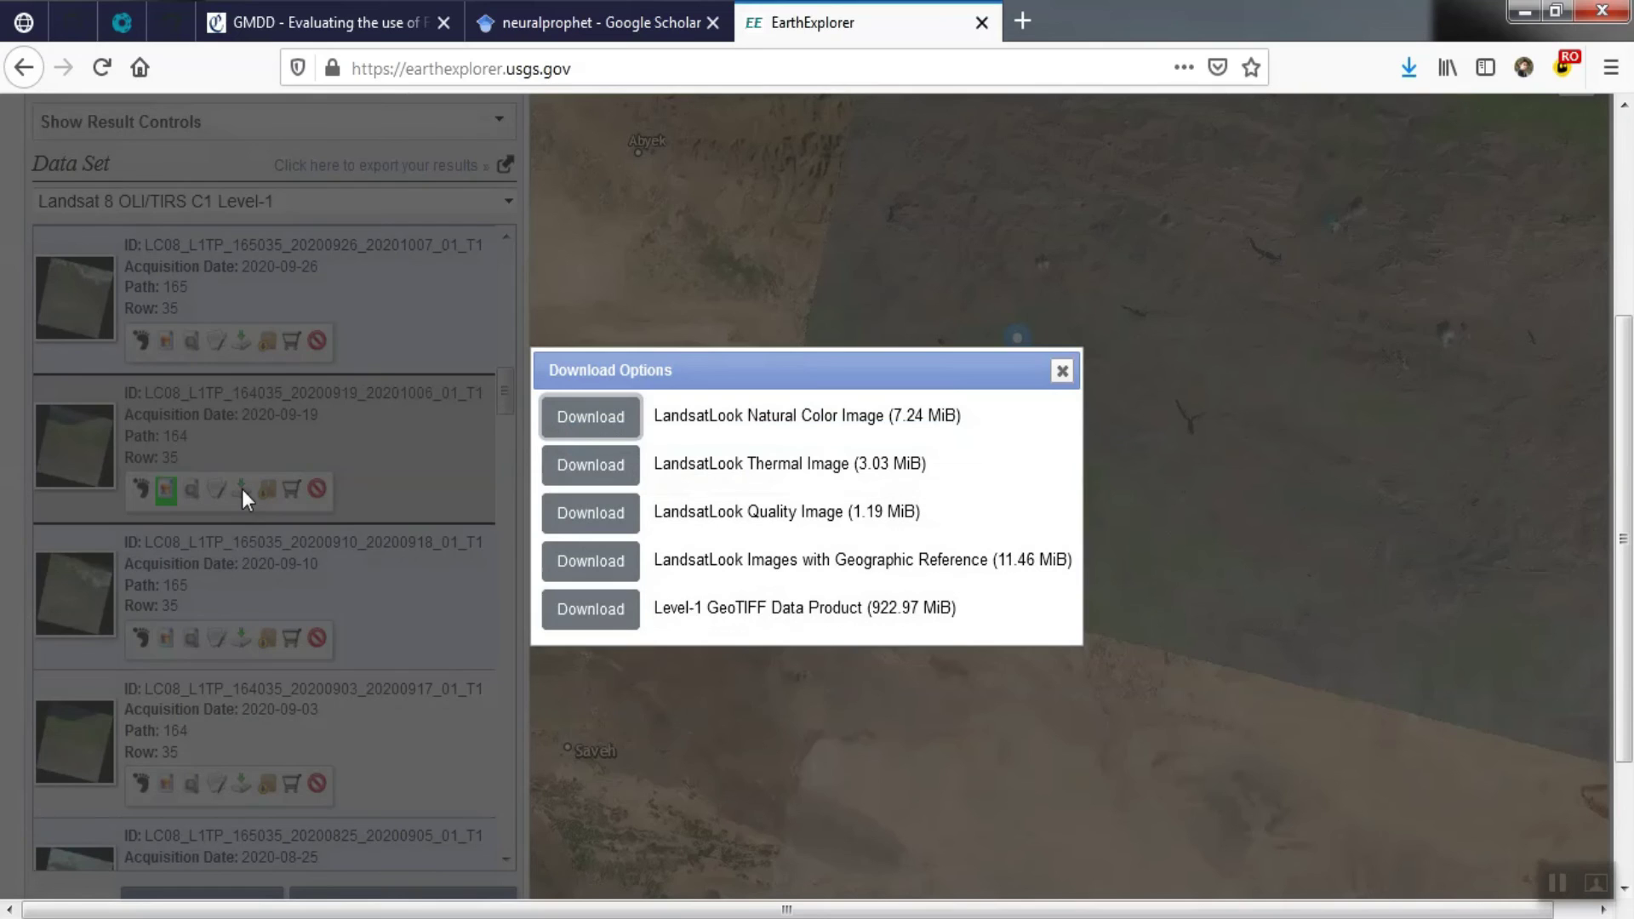
left_click(595, 610)
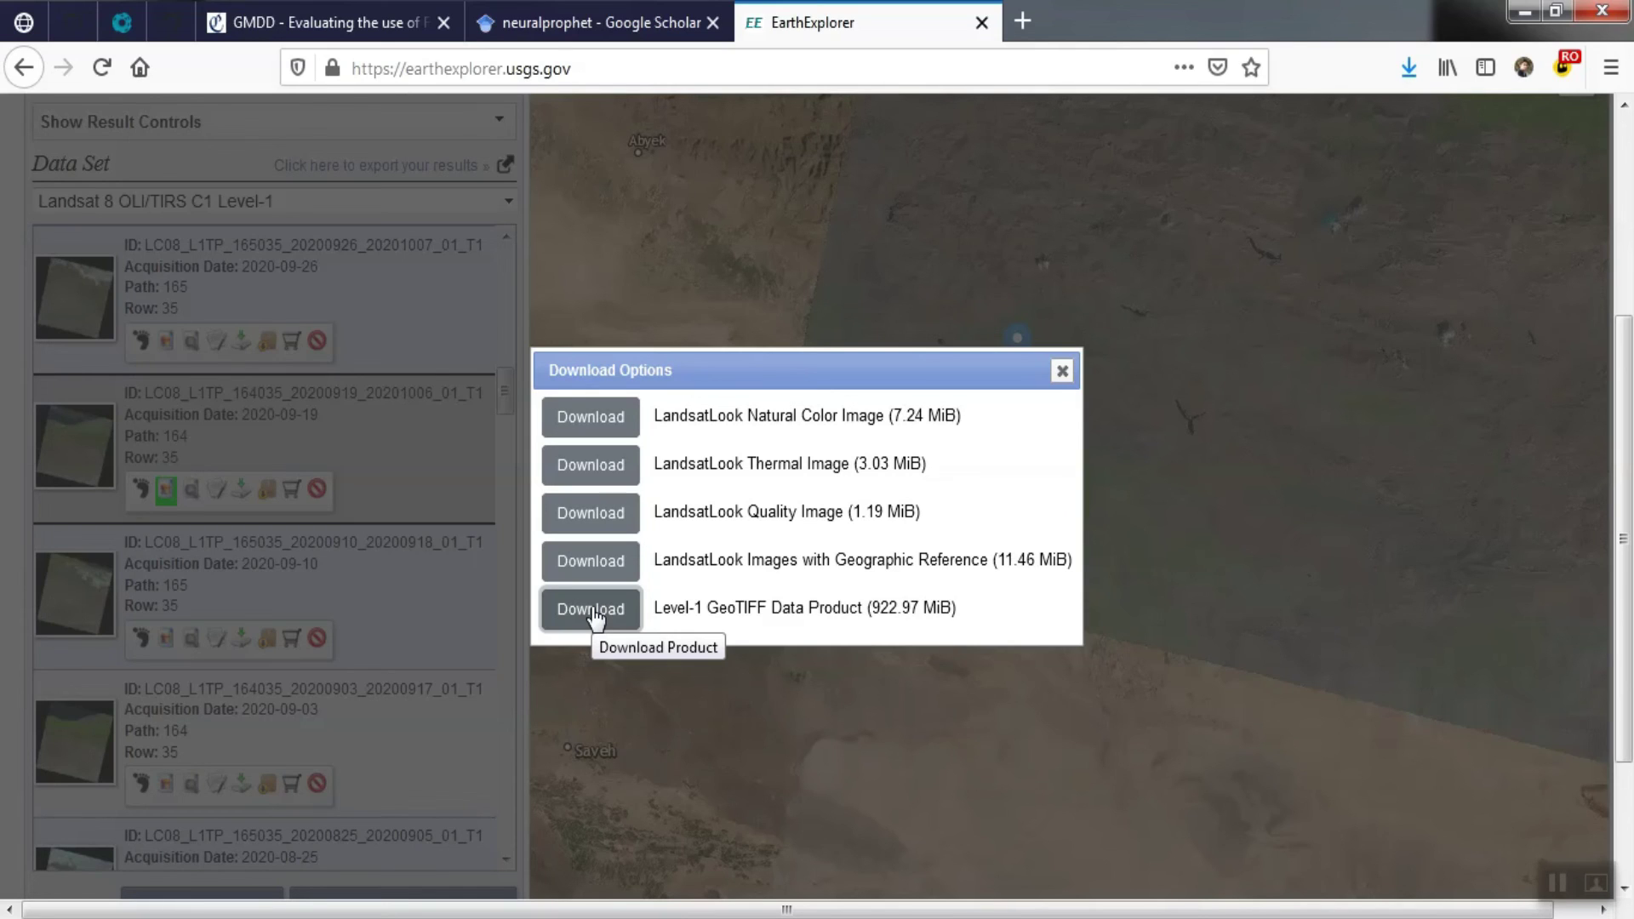
left_click(593, 619)
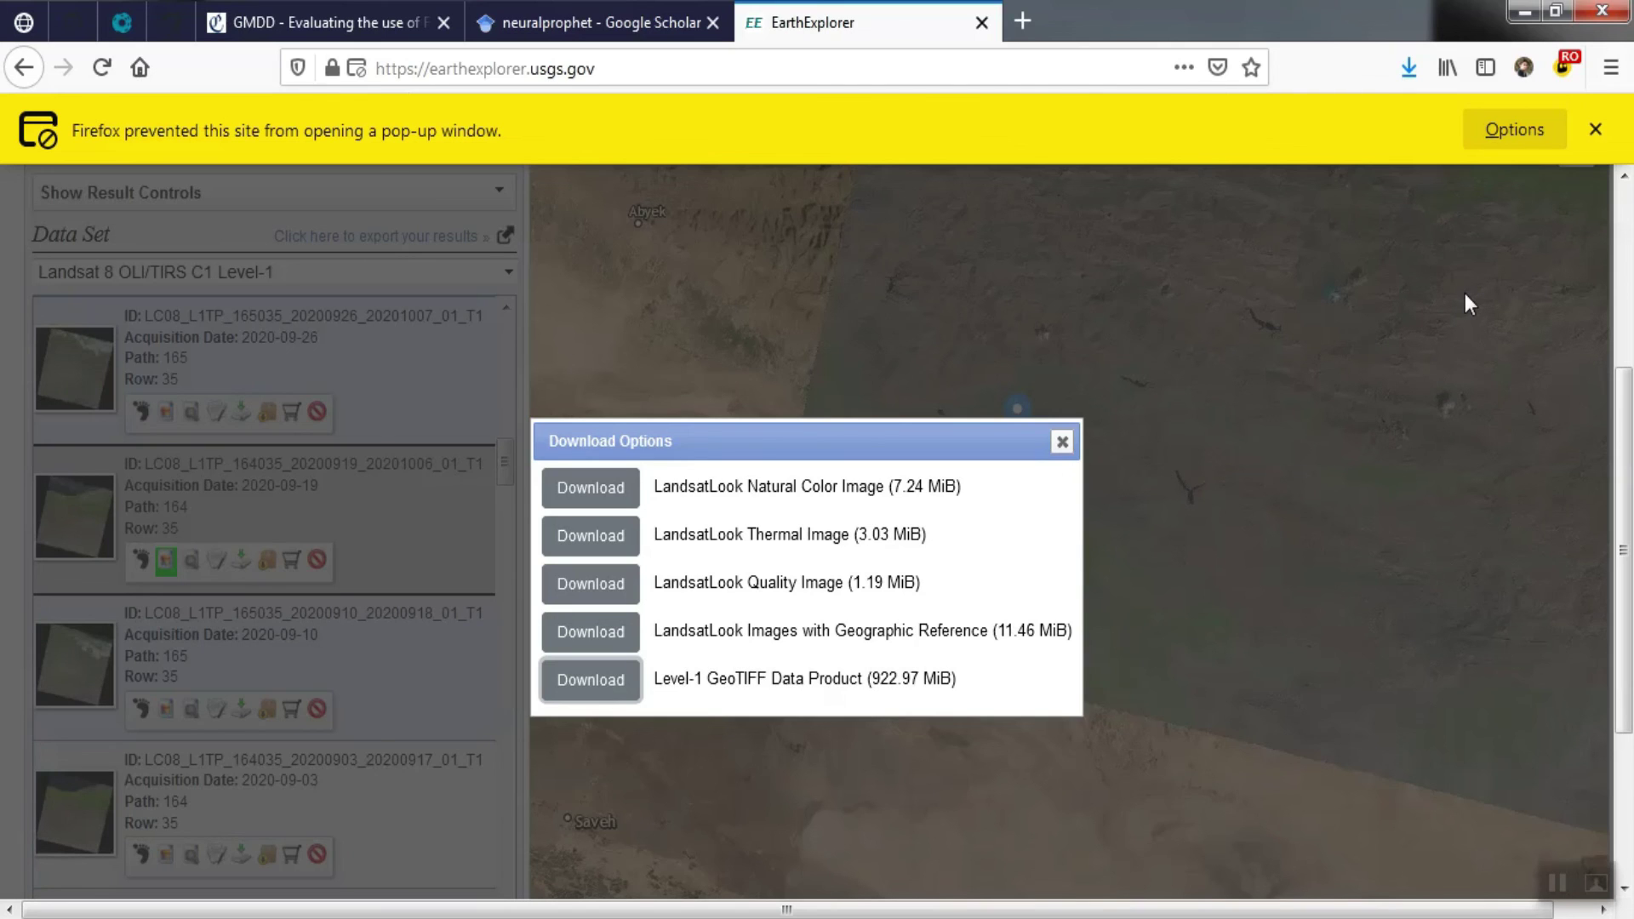
- Allow pop-ups for earthexplorer.usgs.gov and save LC08_L1TP_164035_20200919_20201006_01_T1.tar.gz to disk
left_click(1497, 145)
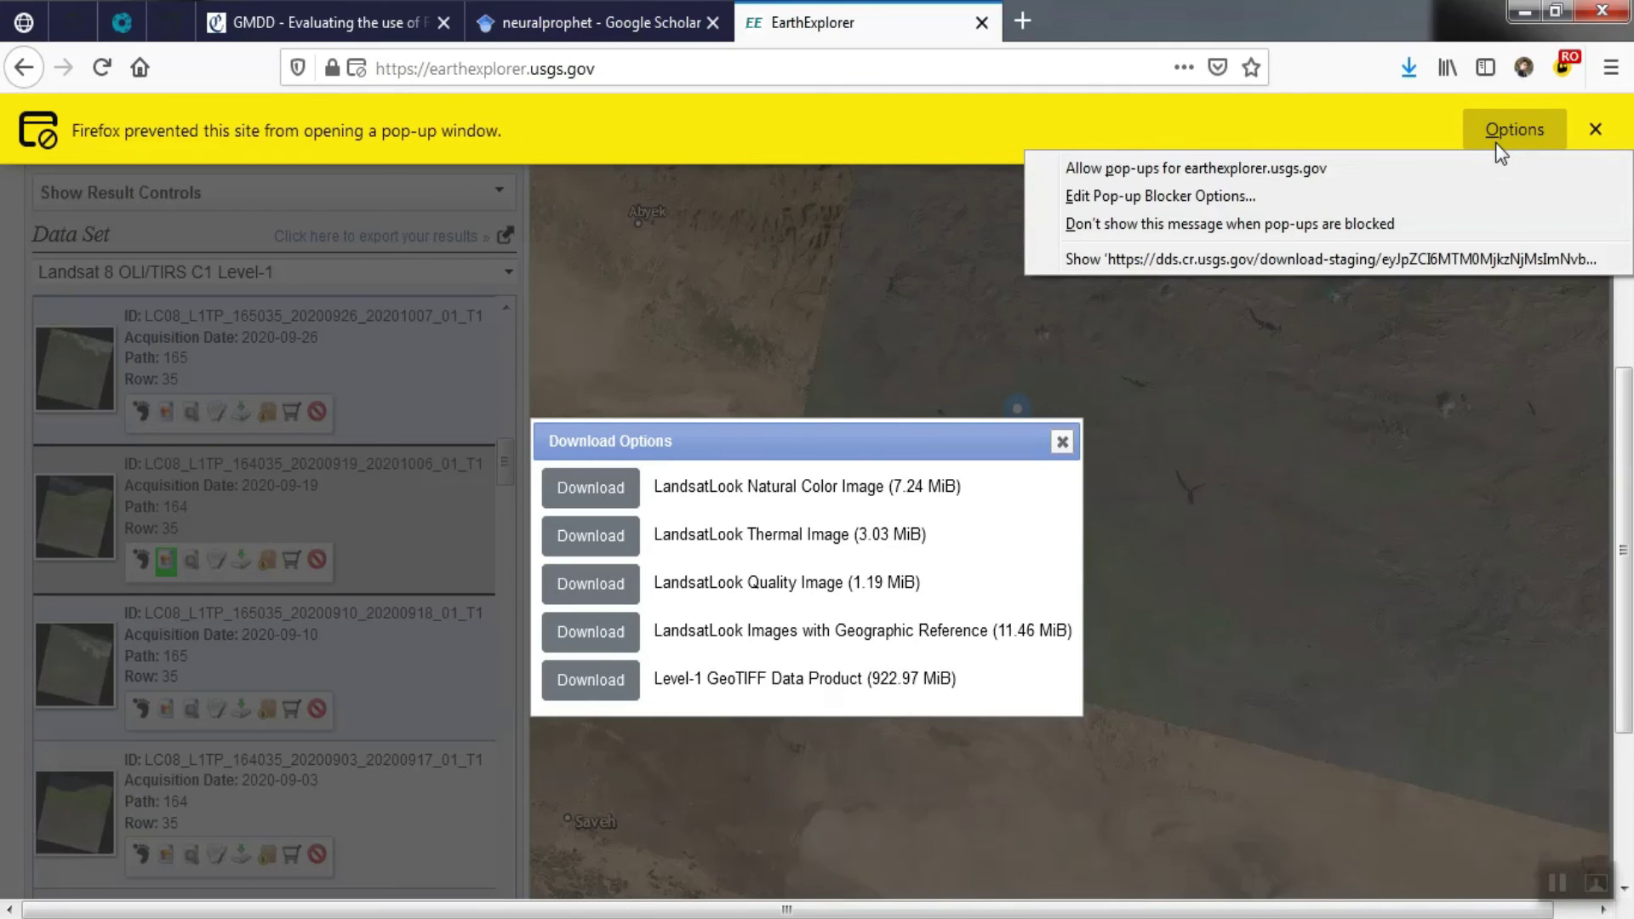
left_click(1349, 168)
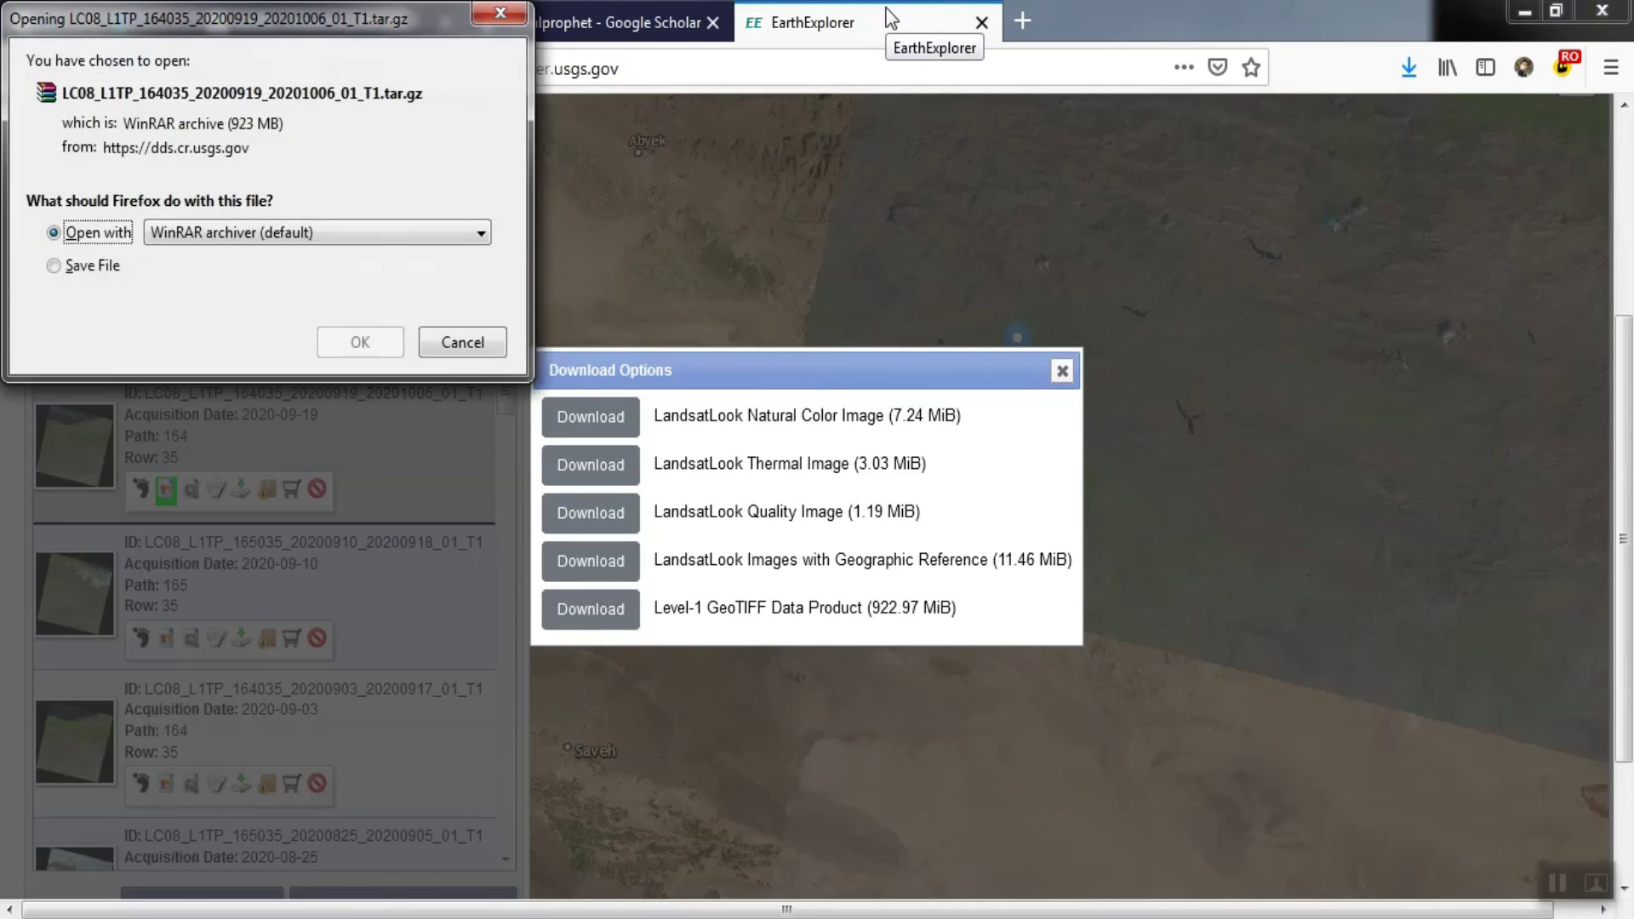
left_click(73, 268)
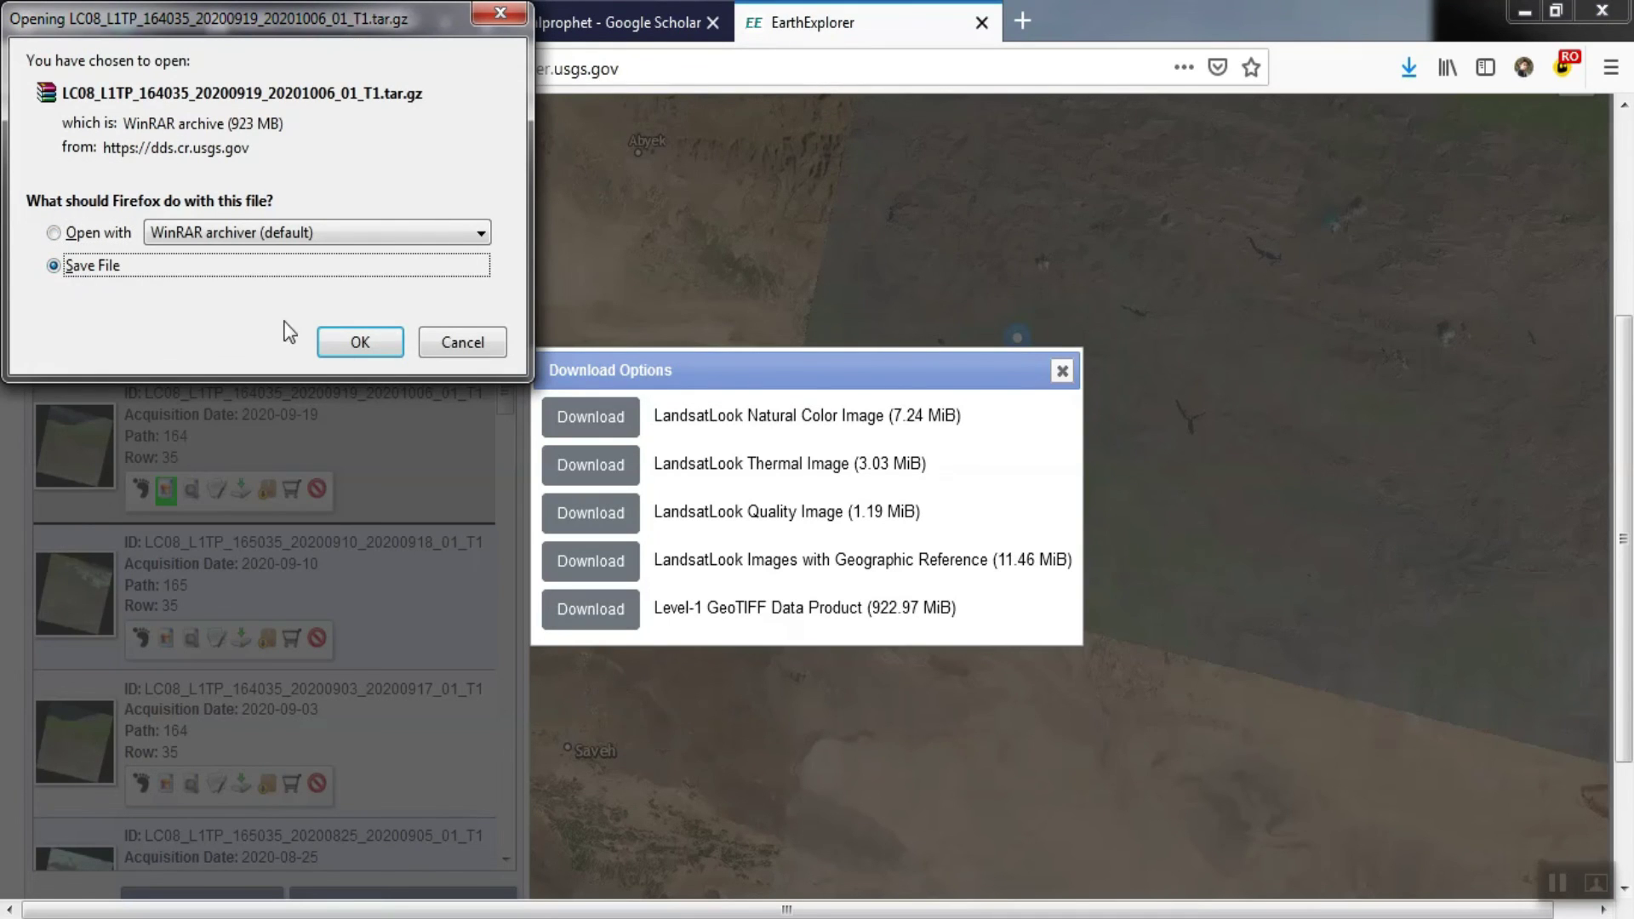
left_click(340, 348)
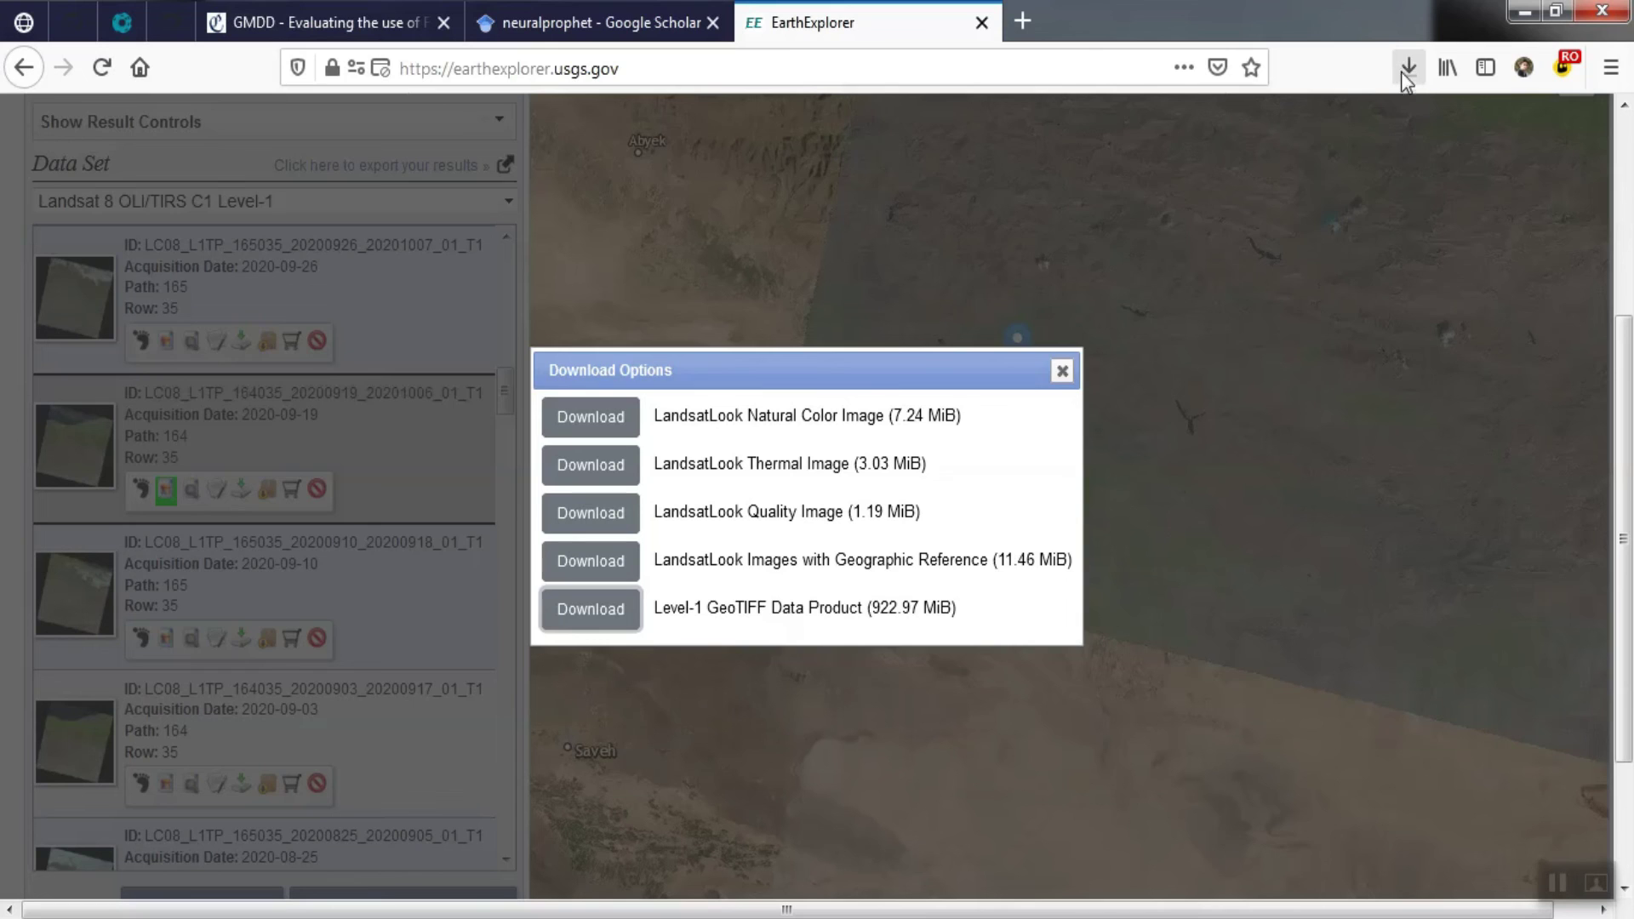
- Cancel and retry the .tar.gz download, then close the Download Options dialog
left_click(1405, 70)
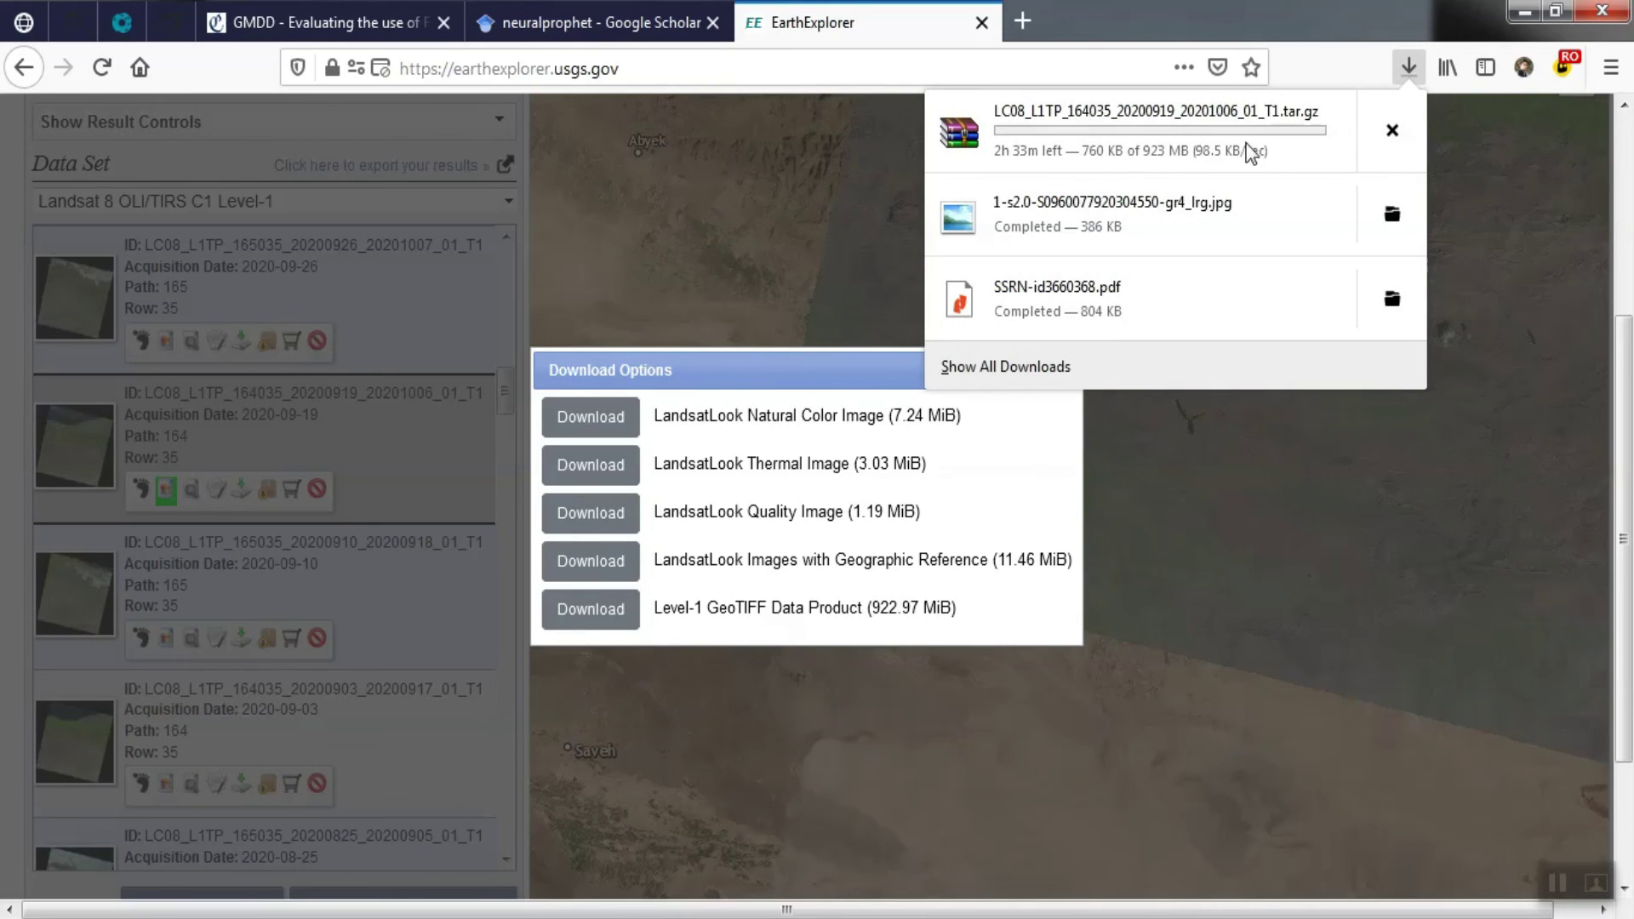
left_click(1394, 133)
left_click(1394, 133)
left_click(1341, 8)
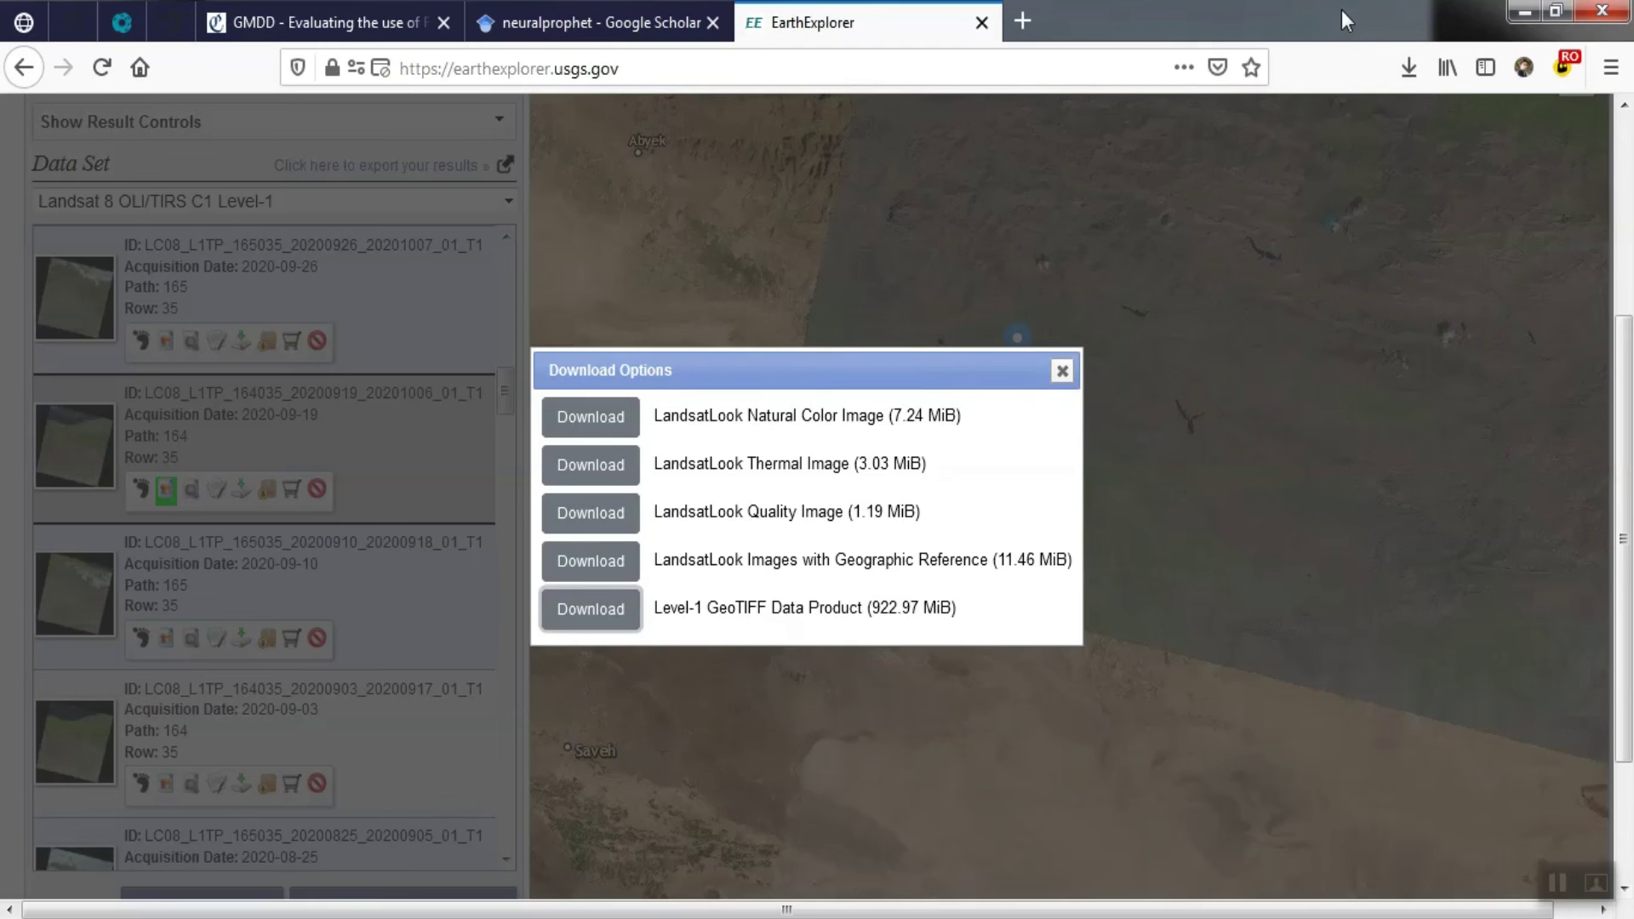
left_click(1062, 371)
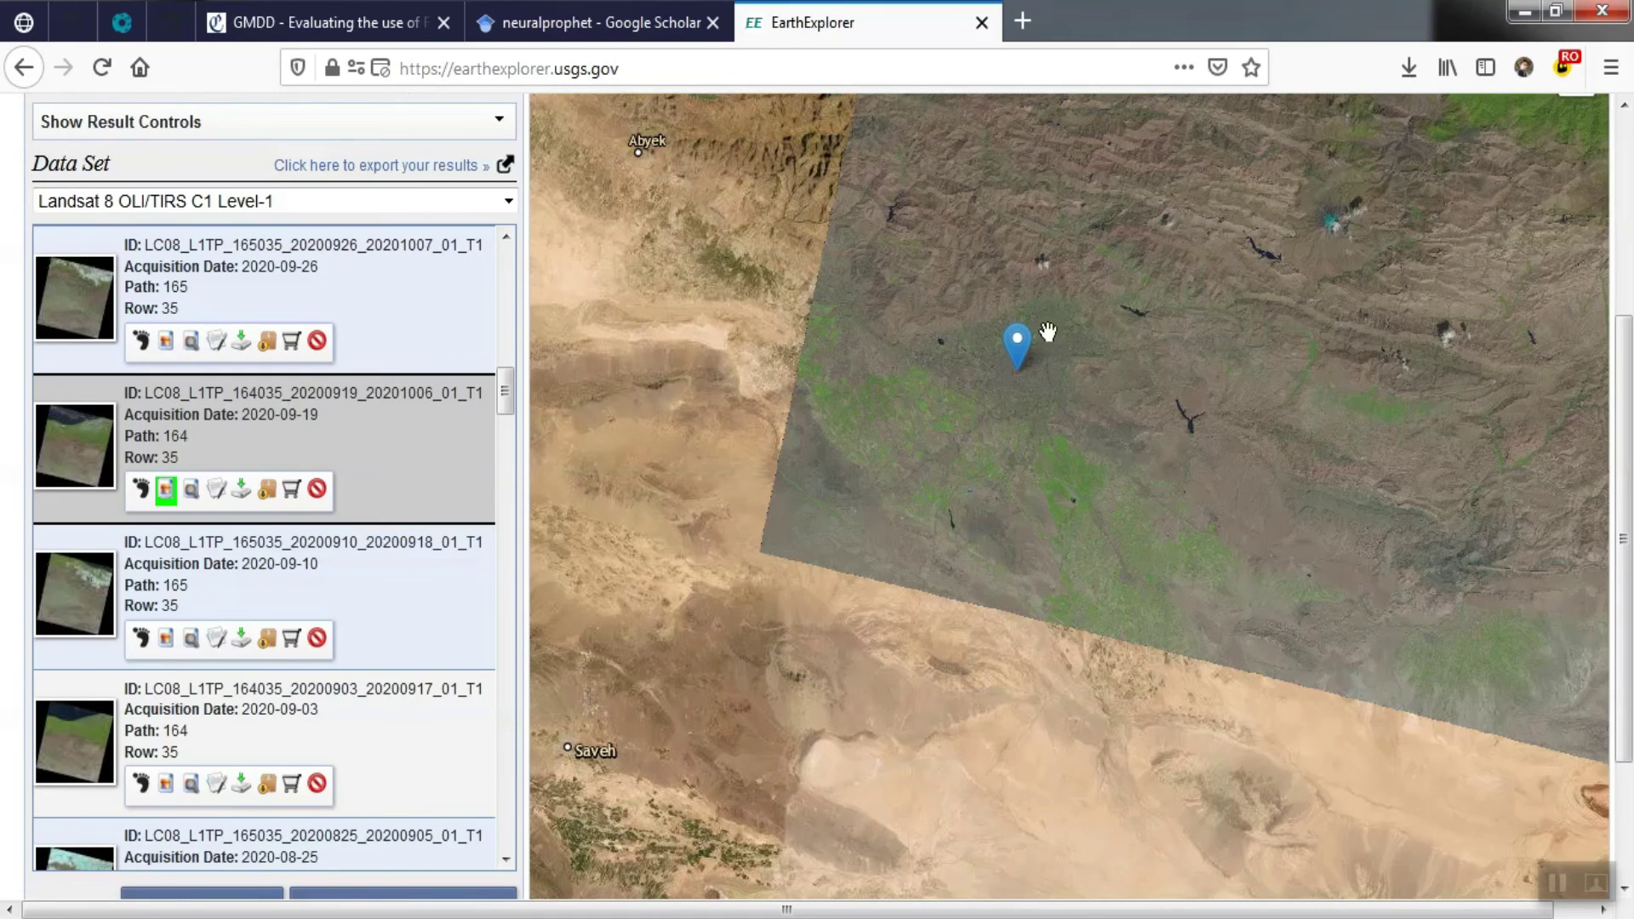